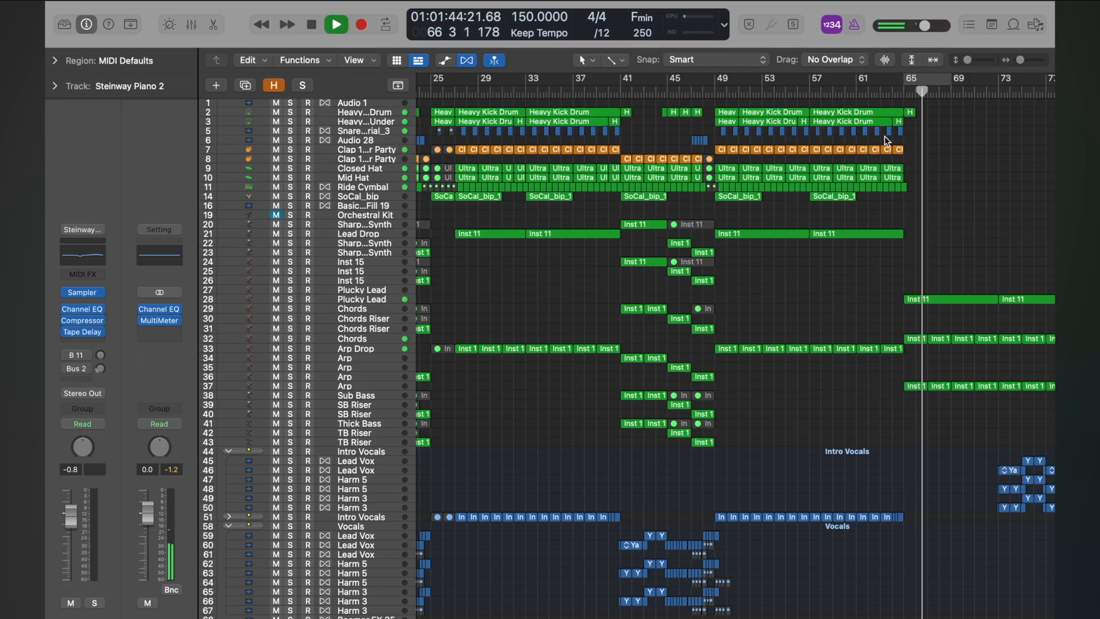
Solo the SoCal_bip track, listen to its region from bar 57, and clear the solo.
{"action": "key", "text": "space"}
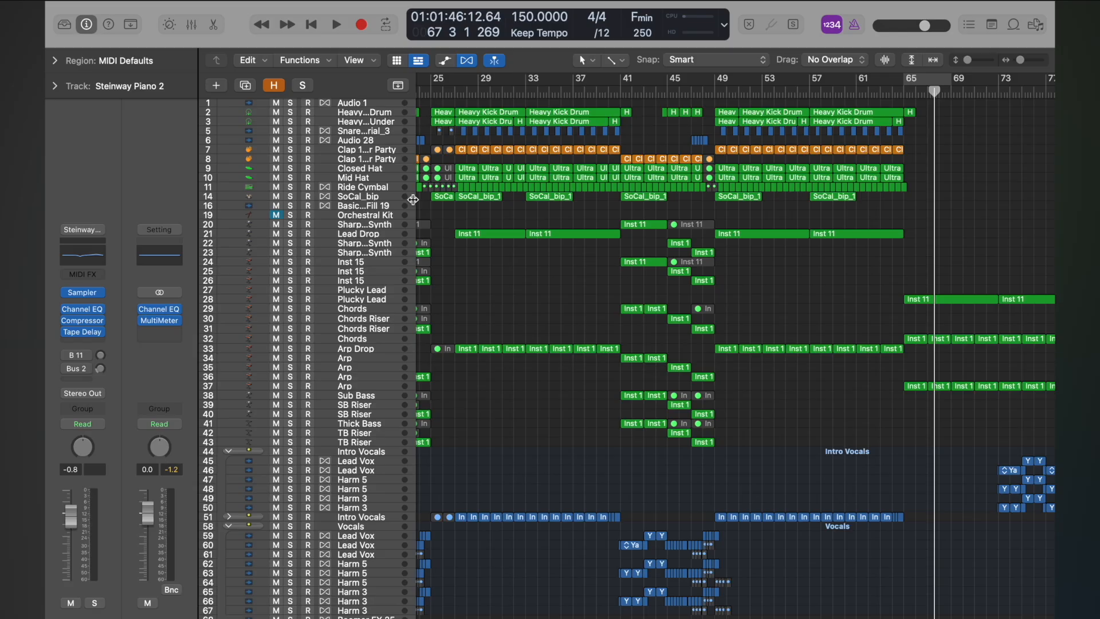
{"action": "scroll", "coordinate": [626, 205], "scroll_direction": "up", "scroll_amount": 5}
{"action": "scroll", "coordinate": [625, 206], "scroll_direction": "up", "scroll_amount": 10}
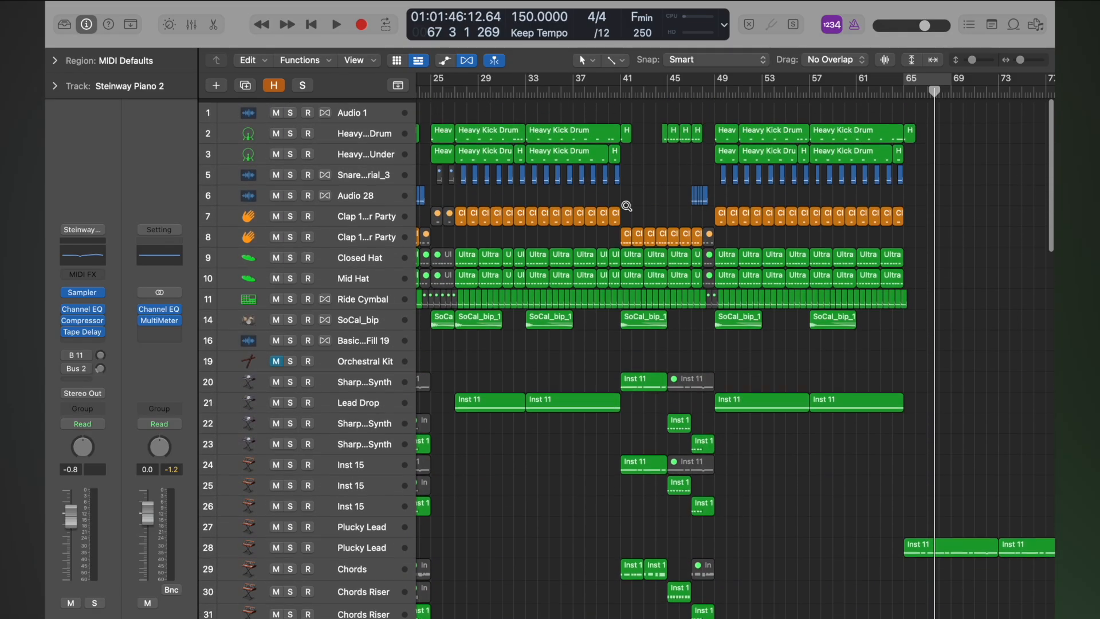
{"action": "scroll", "coordinate": [626, 205], "scroll_direction": "up", "scroll_amount": 5}
{"action": "key", "text": "super+Down"}
{"action": "key", "text": "super+Down"}
{"action": "left_click", "coordinate": [291, 318]}
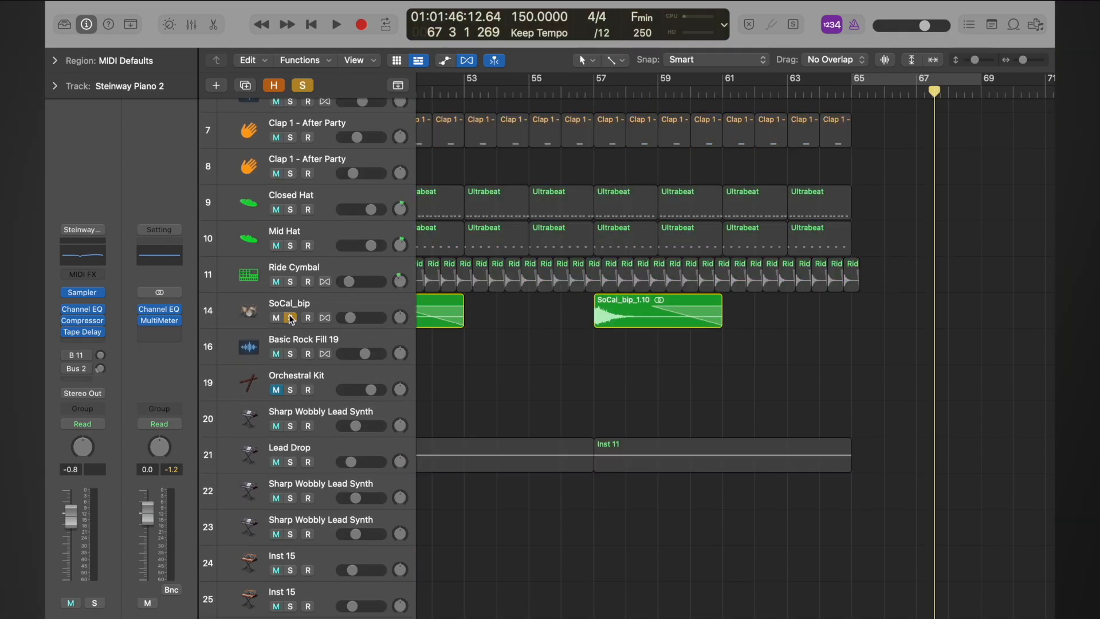
{"action": "left_click", "coordinate": [592, 91]}
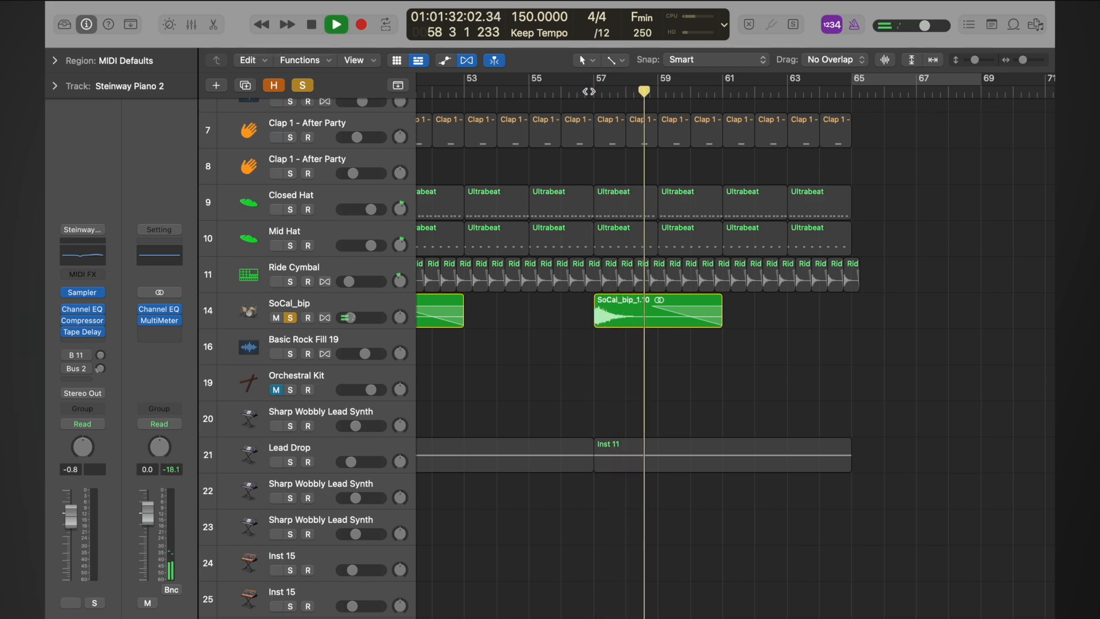
{"action": "key", "text": "space"}
{"action": "left_click", "coordinate": [305, 86]}
Copy the SoCal_bip region at bar 57 to bar 65 and play back the transition into it.
{"action": "key", "text": "super+Left"}
{"action": "key", "text": "super+Left"}
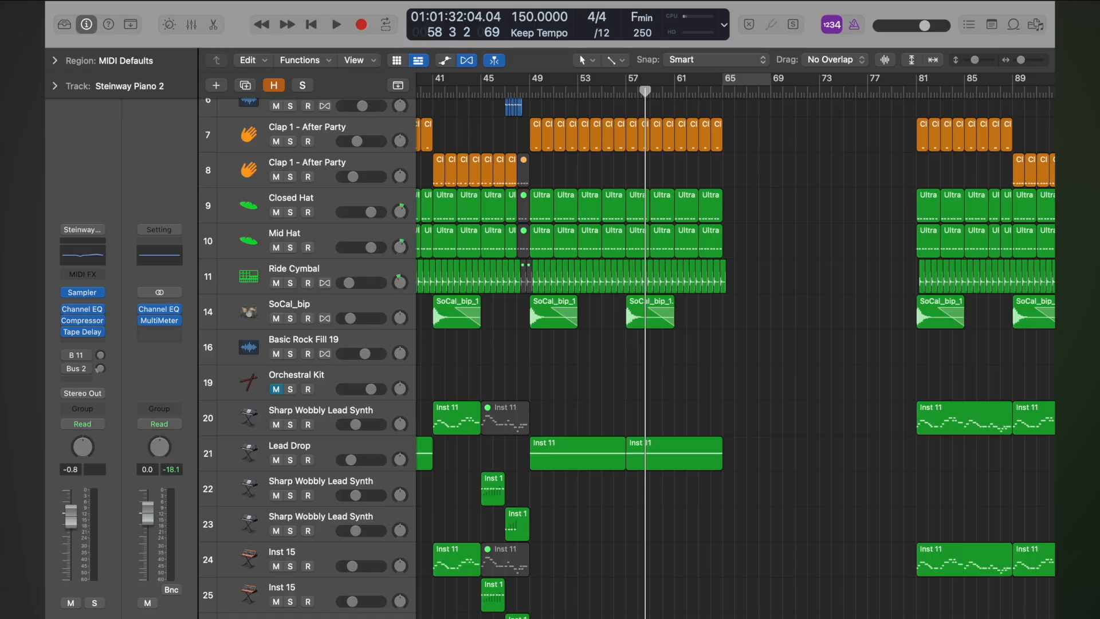
{"action": "left_click_drag", "start_coordinate": [642, 314], "coordinate": [737, 310]}
{"action": "left_click", "coordinate": [728, 90]}
{"action": "key", "text": "space"}
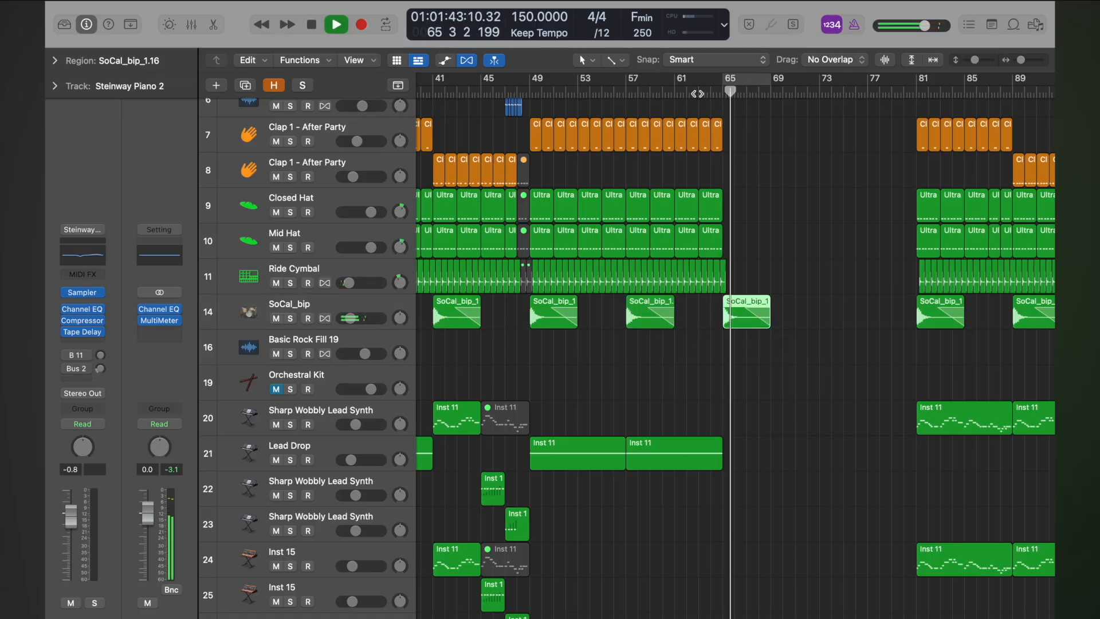
{"action": "left_click", "coordinate": [696, 93]}
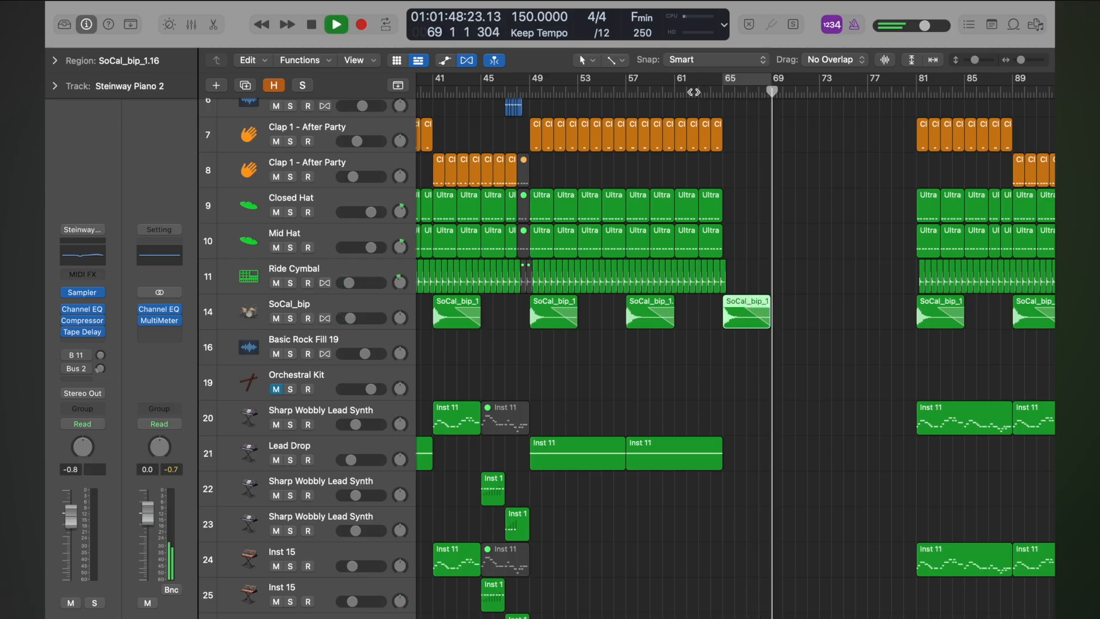
{"action": "key", "text": "space"}
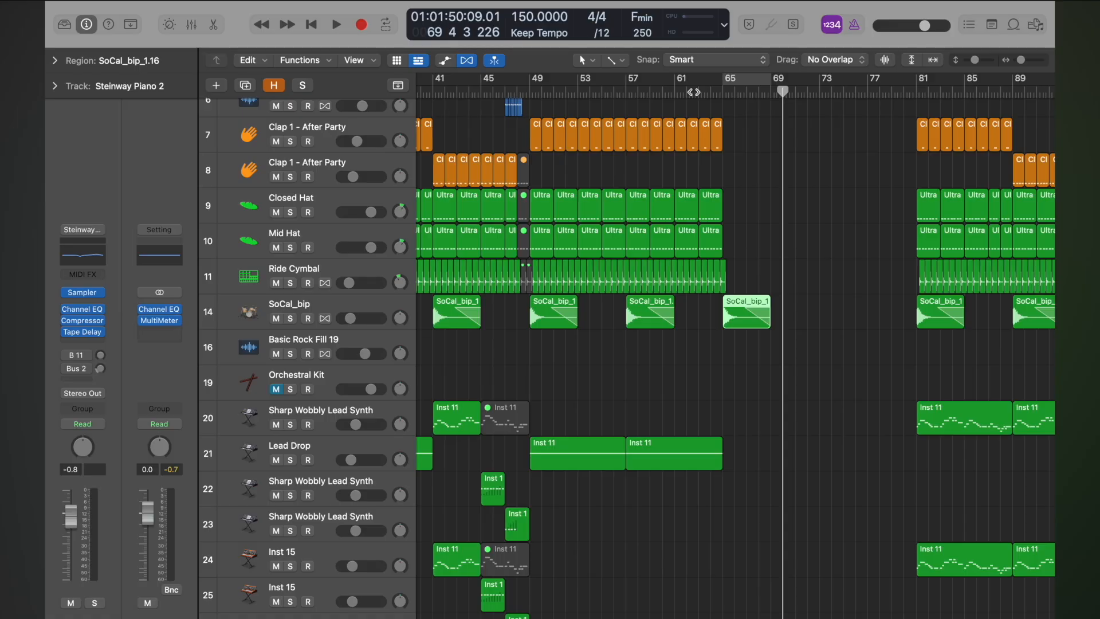
Play the arrangement from about bar 37 to check the transition into bar 41.
{"action": "key", "text": "super+Up"}
{"action": "key", "text": "super+Up"}
{"action": "key", "text": "super+Up"}
{"action": "key", "text": "super+Up"}
{"action": "key", "text": "super+Up"}
{"action": "key", "text": "super+Up"}
{"action": "key", "text": "super+Up"}
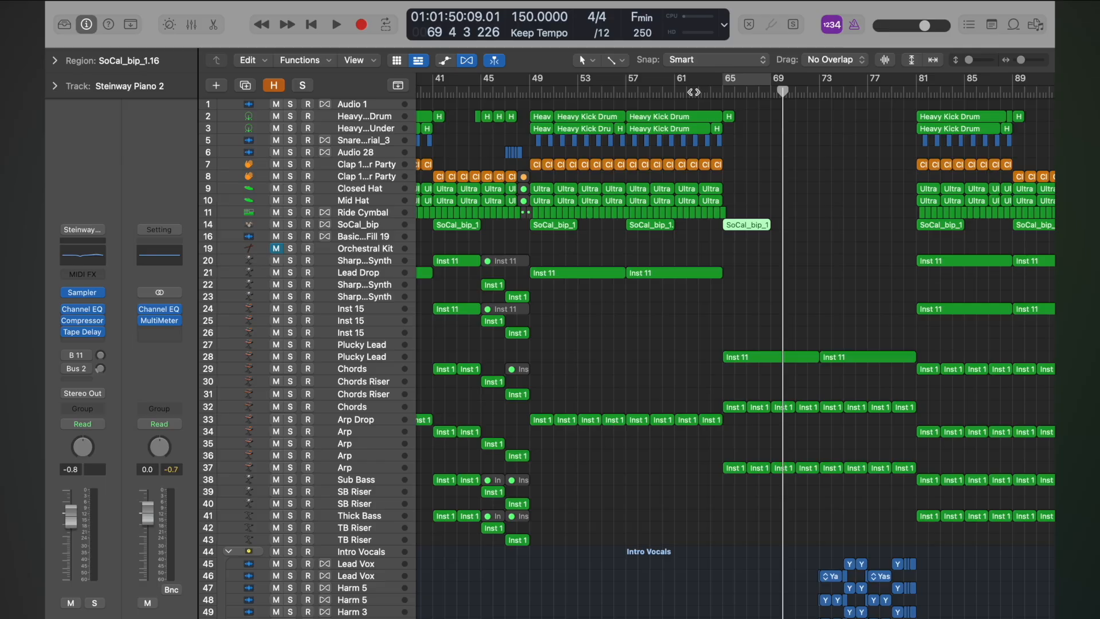
{"action": "scroll", "coordinate": [687, 106], "scroll_direction": "left", "scroll_amount": 10}
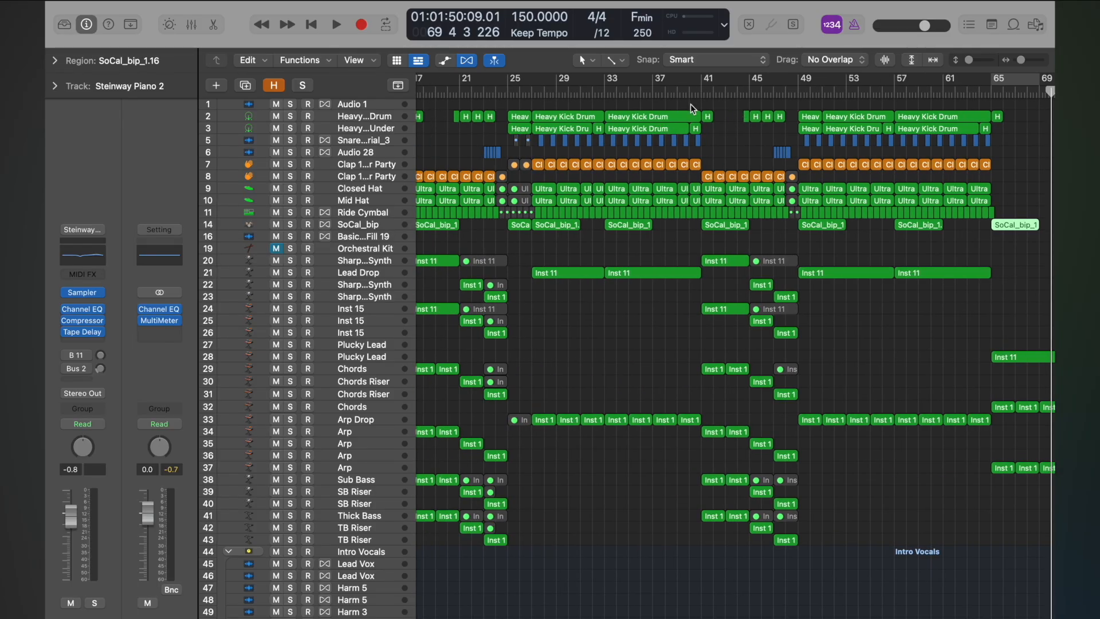
{"action": "key", "text": "super+Down"}
{"action": "key", "text": "super+Down"}
{"action": "key", "text": "super+Down"}
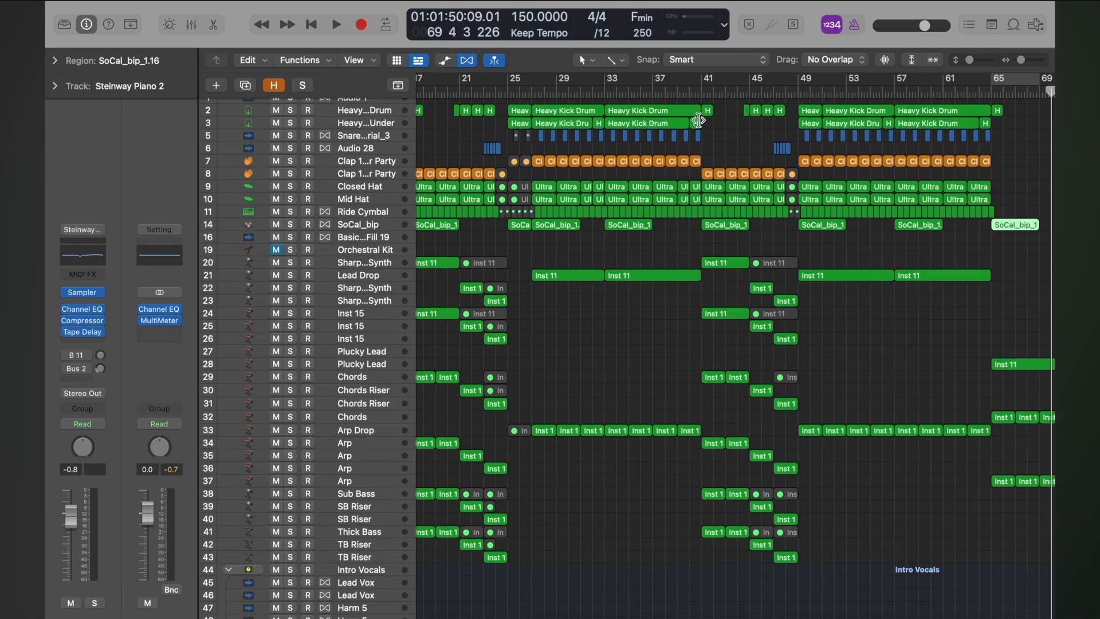
{"action": "key", "text": "super+Right"}
{"action": "key", "text": "super+Right"}
{"action": "key", "text": "super+Right"}
{"action": "scroll", "coordinate": [698, 120], "scroll_direction": "up", "scroll_amount": 5}
{"action": "scroll", "coordinate": [698, 120], "scroll_direction": "left", "scroll_amount": 10}
{"action": "scroll", "coordinate": [699, 121], "scroll_direction": "down", "scroll_amount": 1}
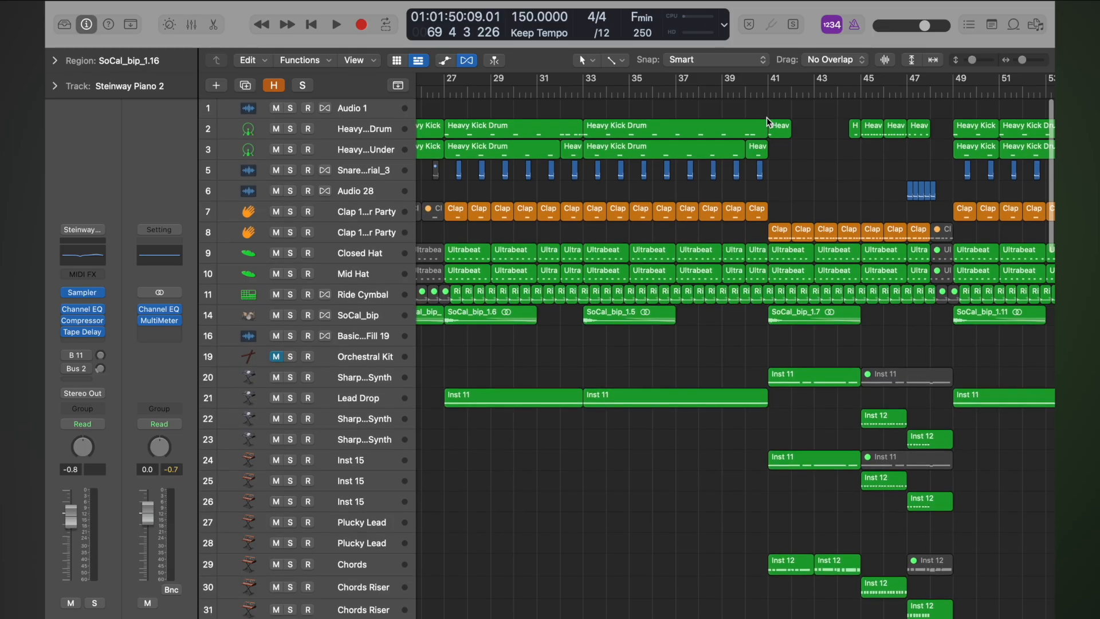
{"action": "double_click", "coordinate": [675, 95]}
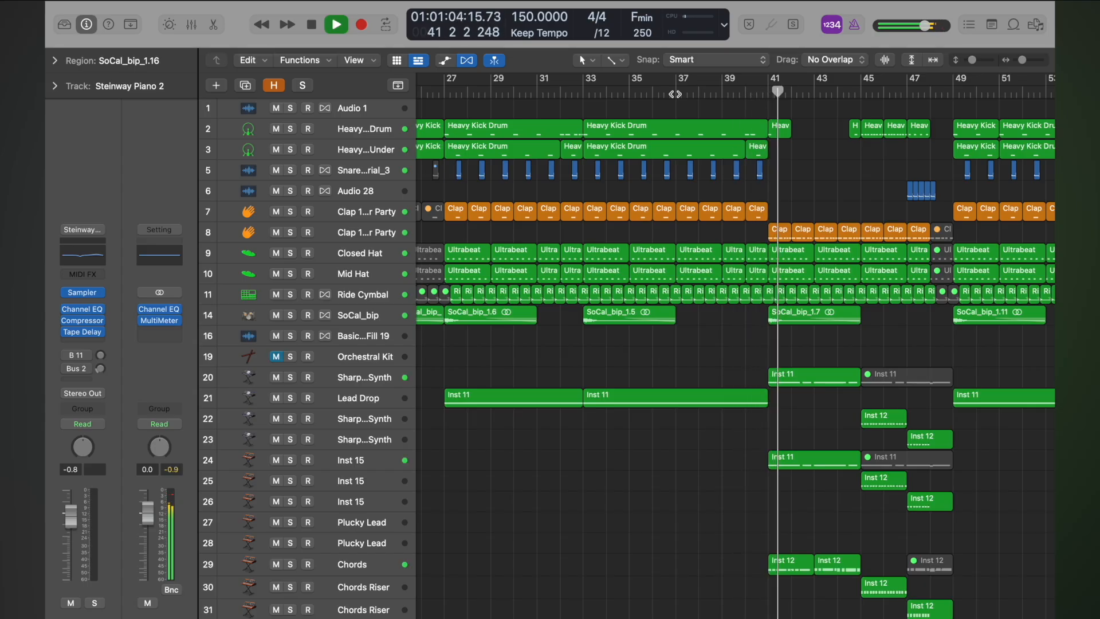
{"action": "key", "text": "space"}
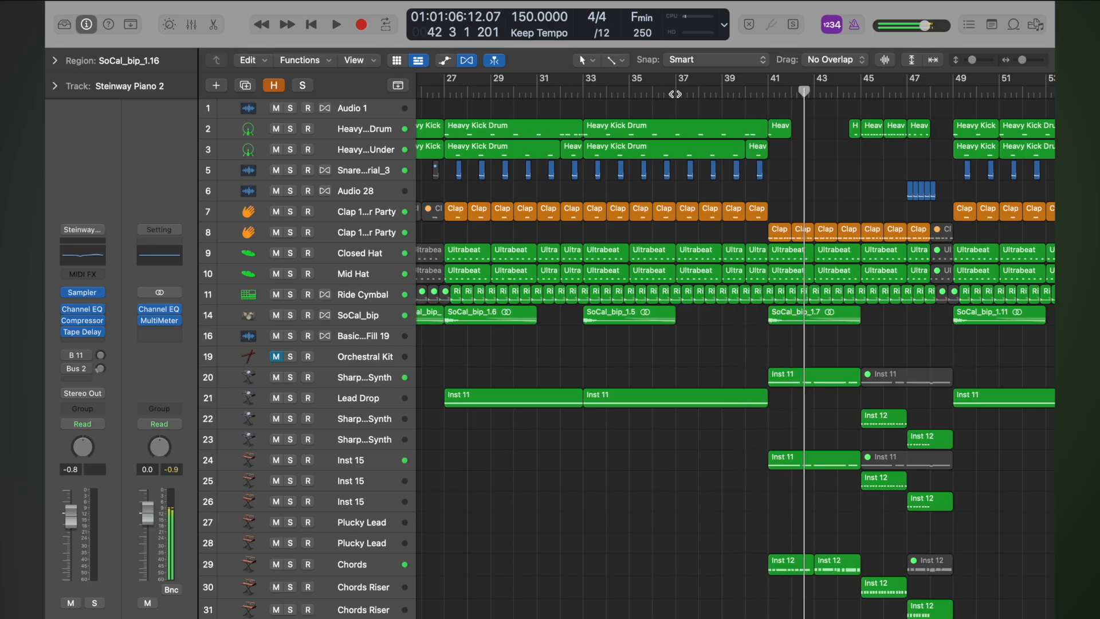
Replay the transition into bar 41 twice from about bar 40.
{"action": "double_click", "coordinate": [744, 90]}
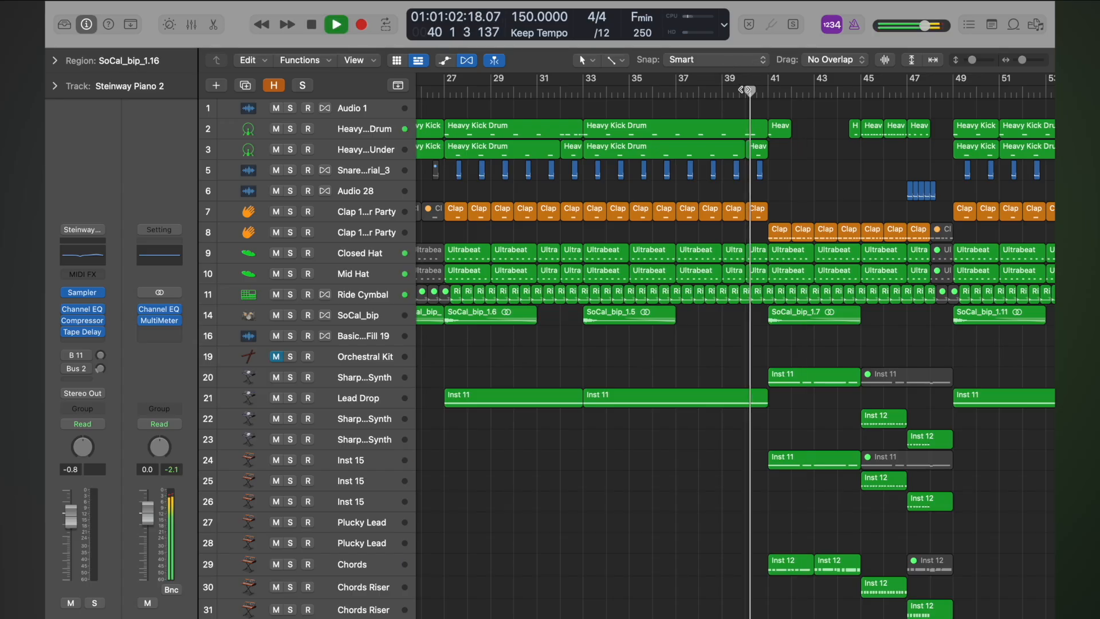
{"action": "key", "text": "space"}
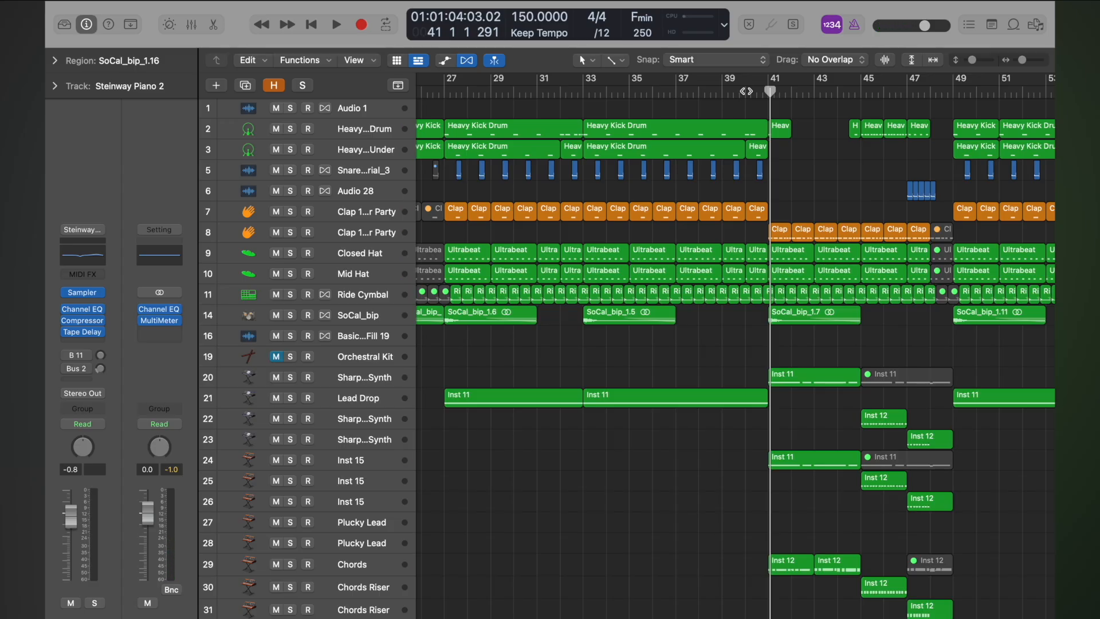
{"action": "double_click", "coordinate": [746, 91]}
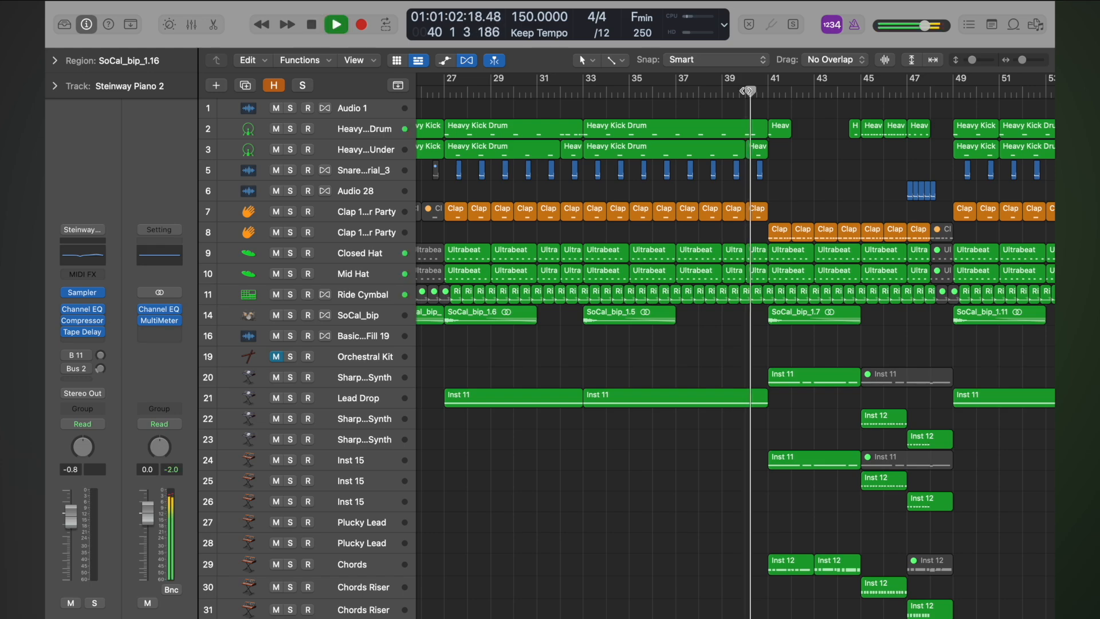
{"action": "key", "text": "space"}
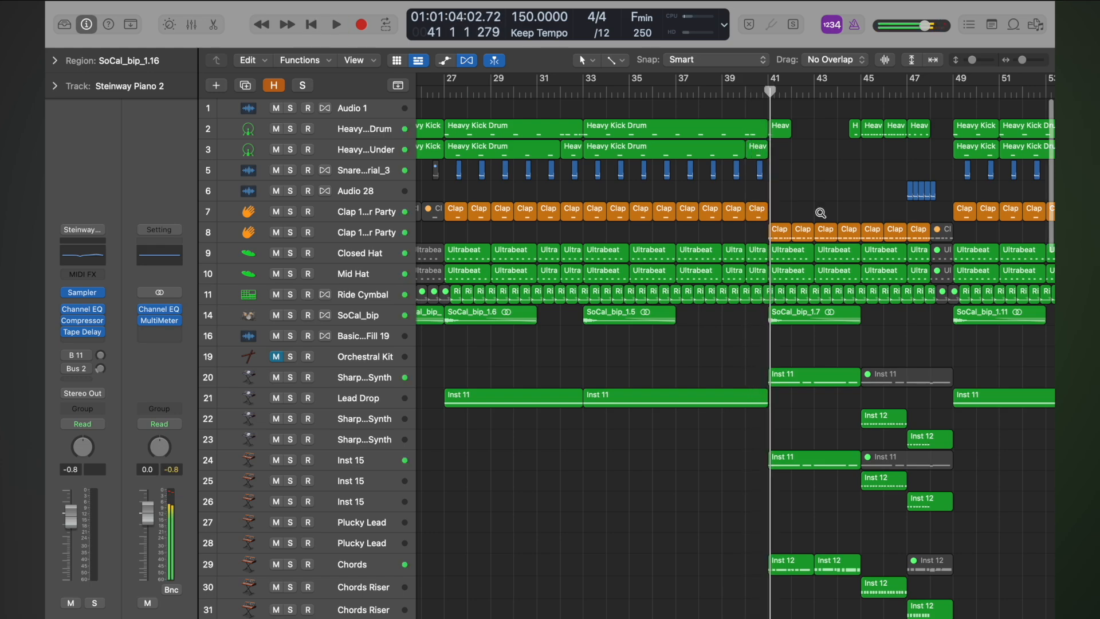
Open the track 2 Heavy Kick Drum region ending at bar 41 in the Piano Roll and play it from bar 40.
{"action": "scroll", "coordinate": [820, 213], "scroll_direction": "up", "scroll_amount": 10}
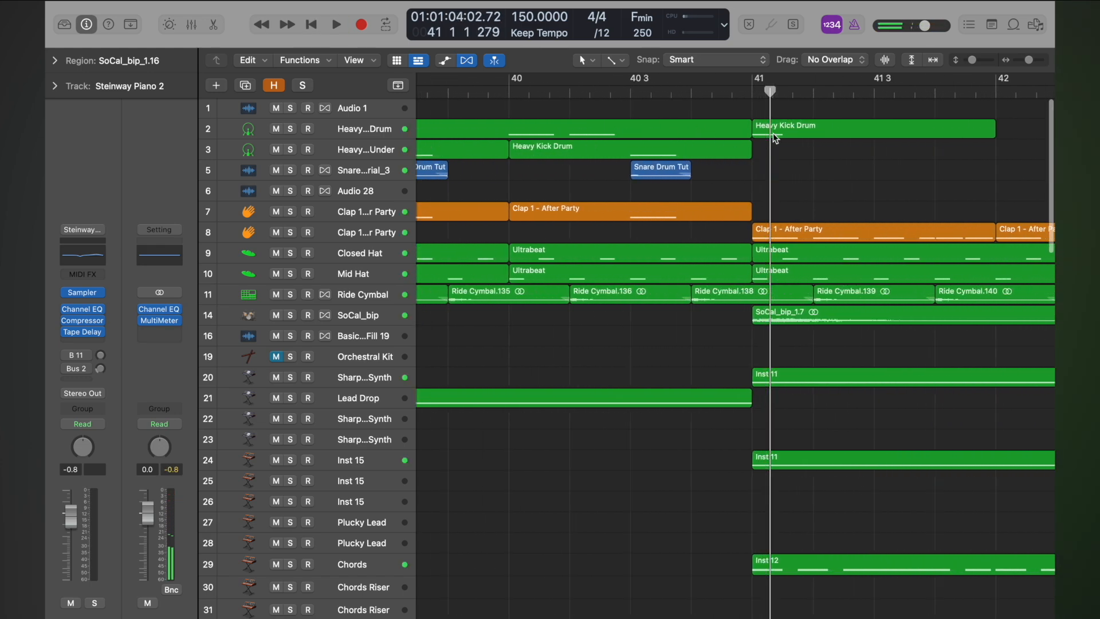
{"action": "scroll", "coordinate": [768, 137], "scroll_direction": "down", "scroll_amount": 3}
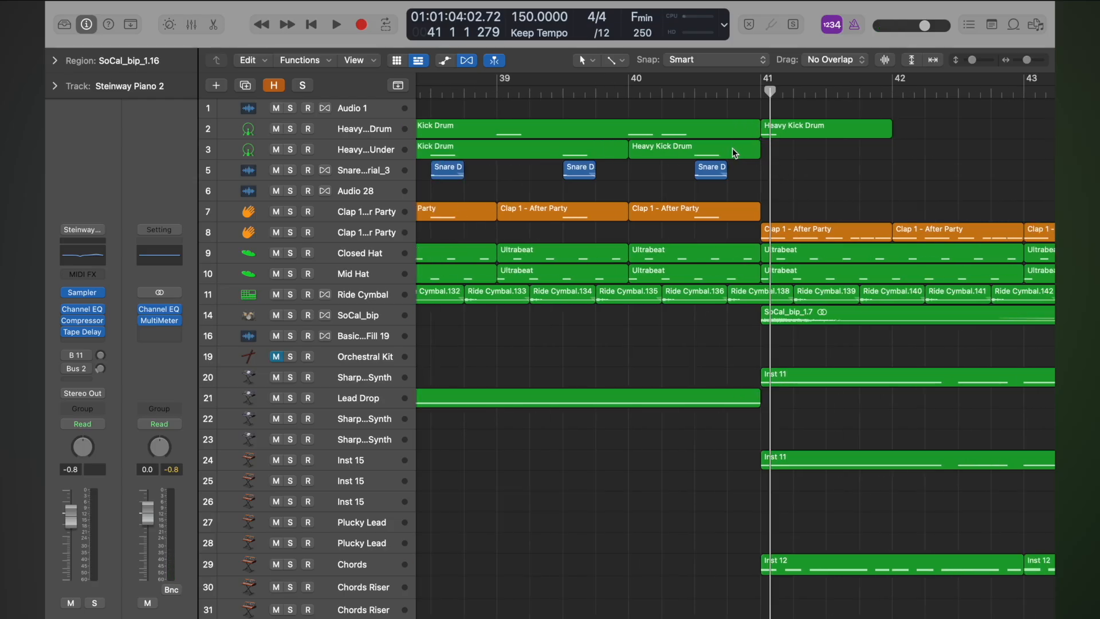
{"action": "double_click", "coordinate": [720, 135]}
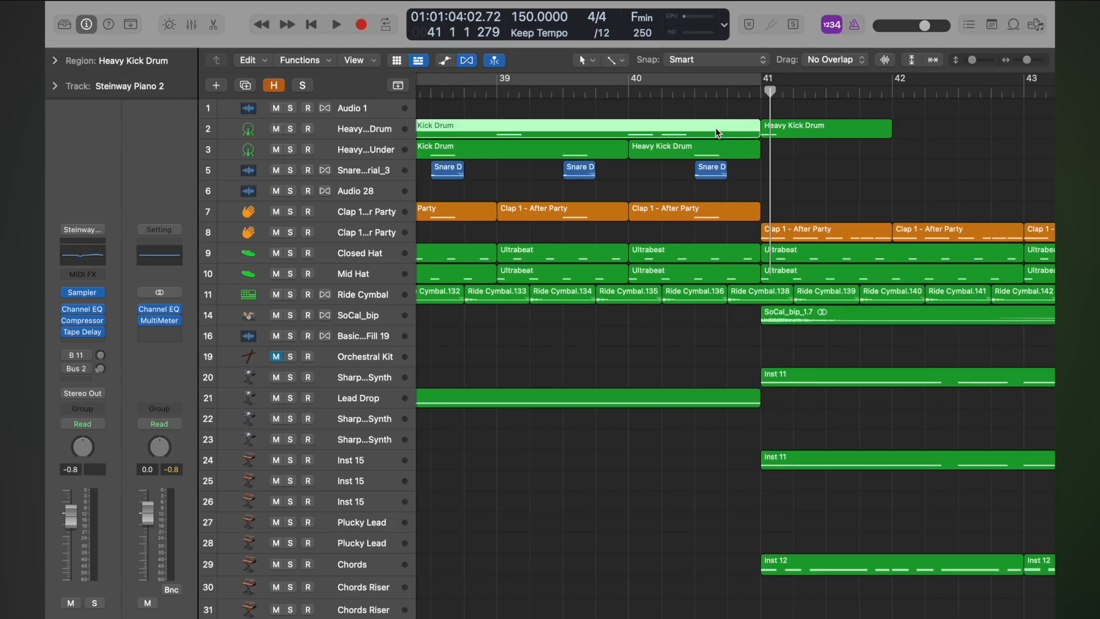
{"action": "scroll", "coordinate": [705, 472], "scroll_direction": "up", "scroll_amount": 5}
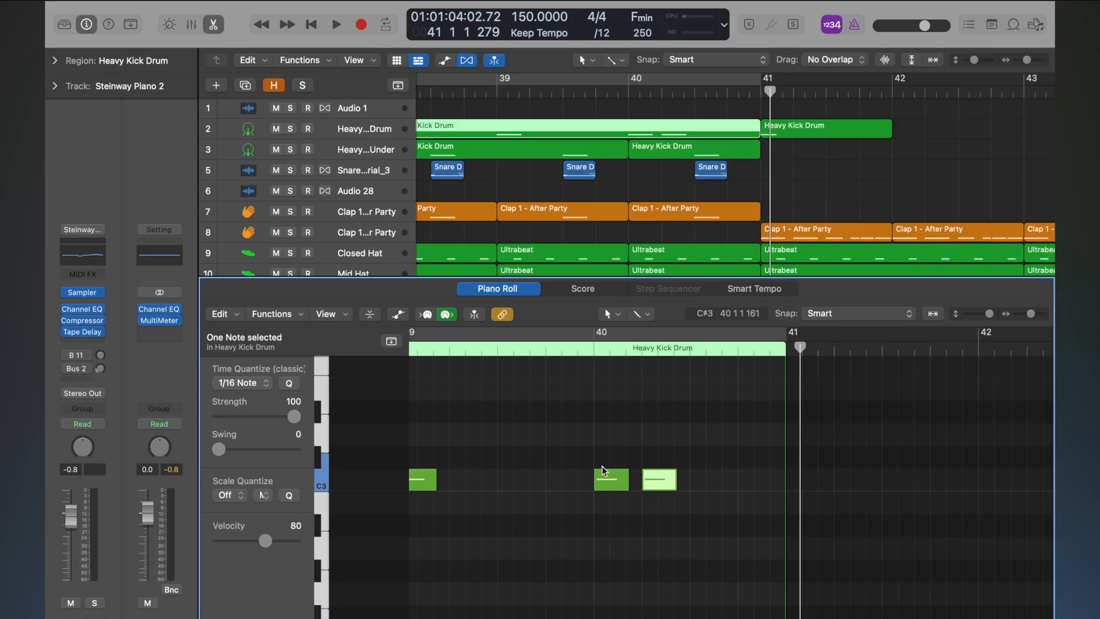
{"action": "left_click", "coordinate": [607, 482]}
{"action": "left_click", "coordinate": [669, 481]}
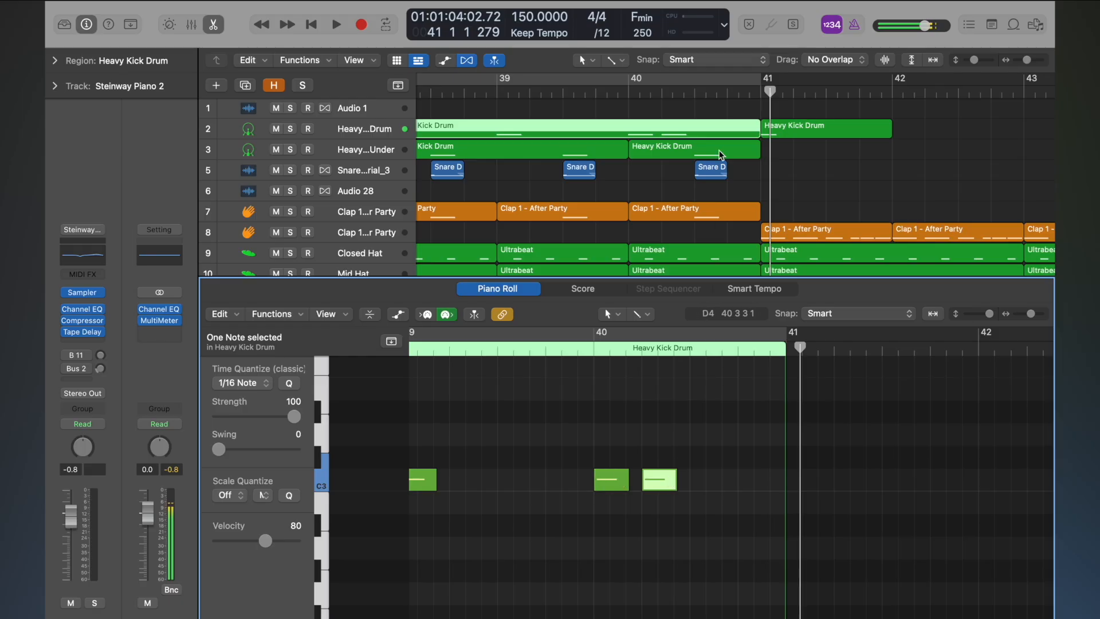
{"action": "left_click", "coordinate": [630, 90]}
{"action": "key", "text": "space"}
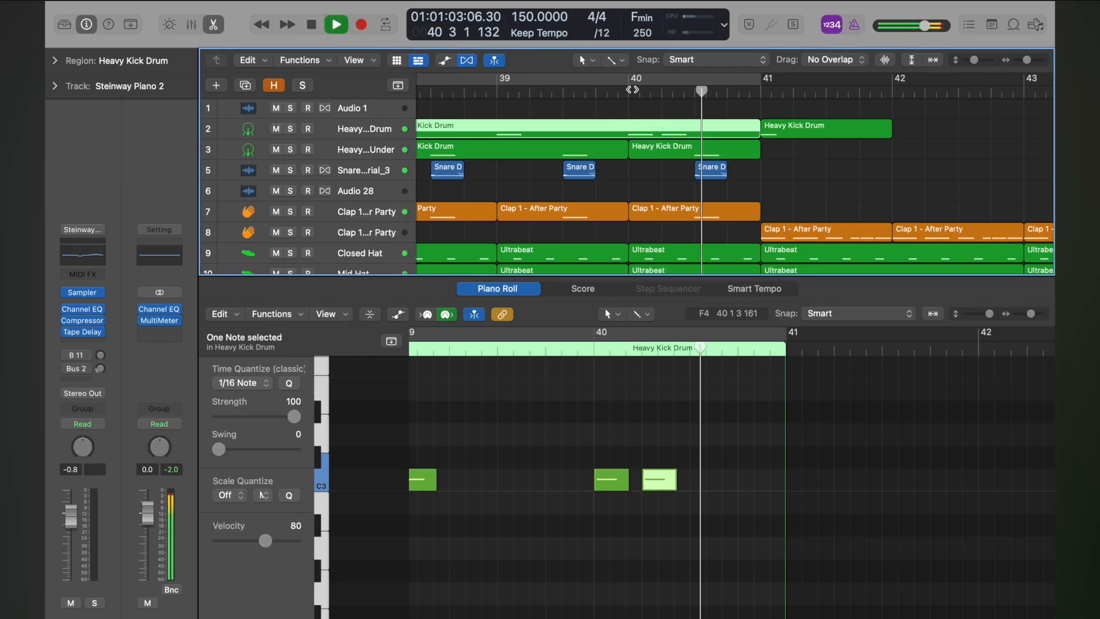
{"action": "key", "text": "space"}
Try adding two short kick notes in the second half of bar 40 and play them back.
{"action": "left_click_drag", "start_coordinate": [659, 479], "coordinate": [730, 481]}
{"action": "left_click", "coordinate": [592, 347]}
{"action": "key", "text": "space"}
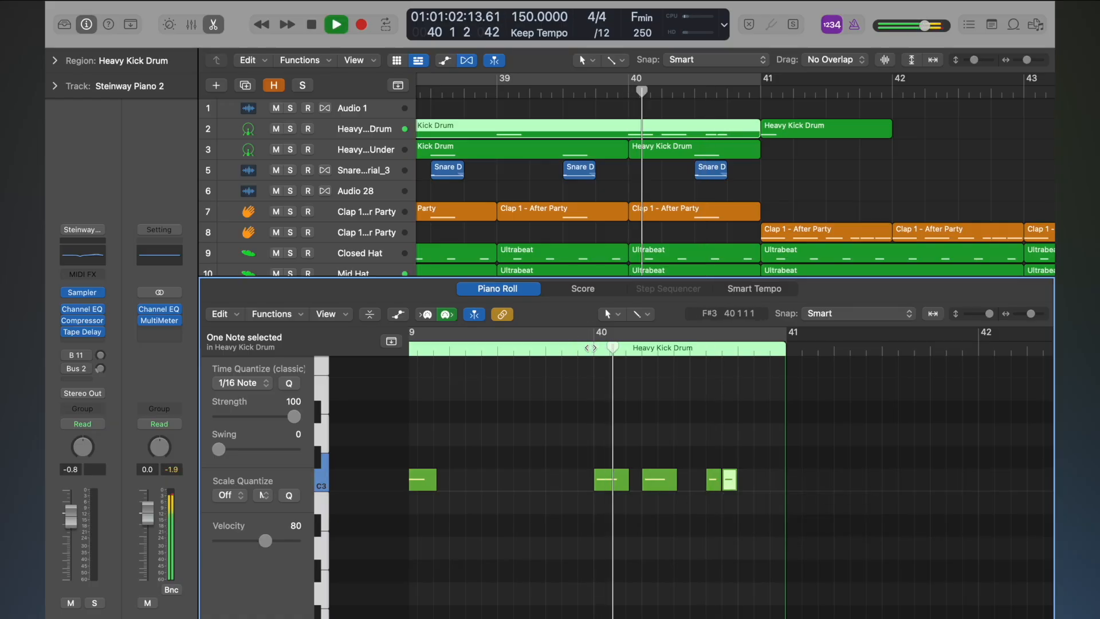
{"action": "key", "text": "space"}
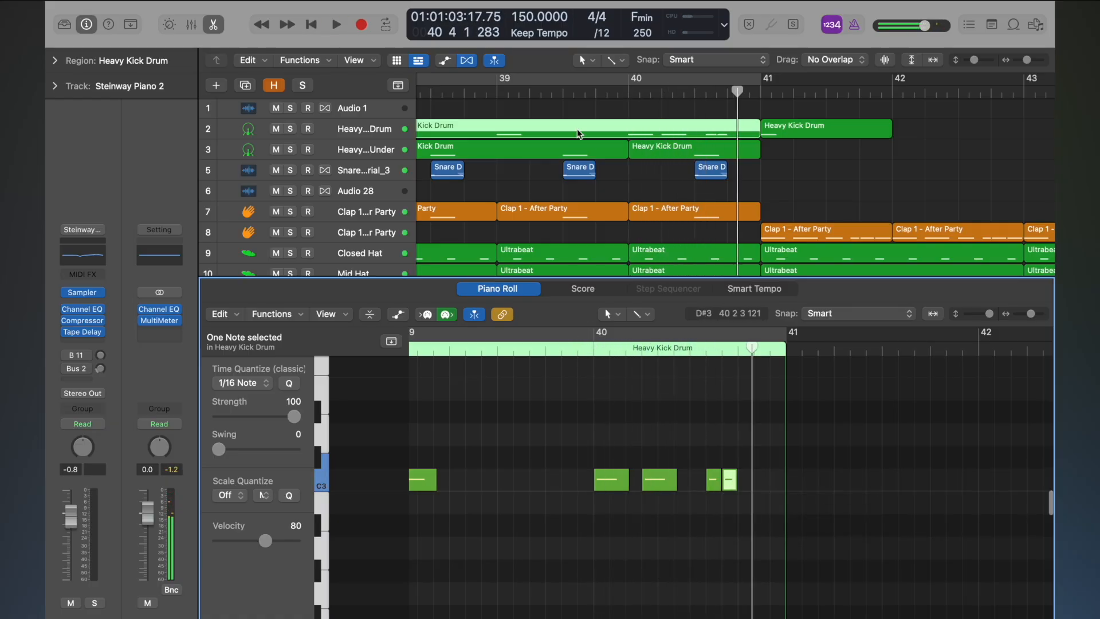
Set the grid division to /16 and delete the two short kick notes in the second half of bar 40.
{"action": "left_click", "coordinate": [611, 34]}
{"action": "left_click", "coordinate": [611, 50]}
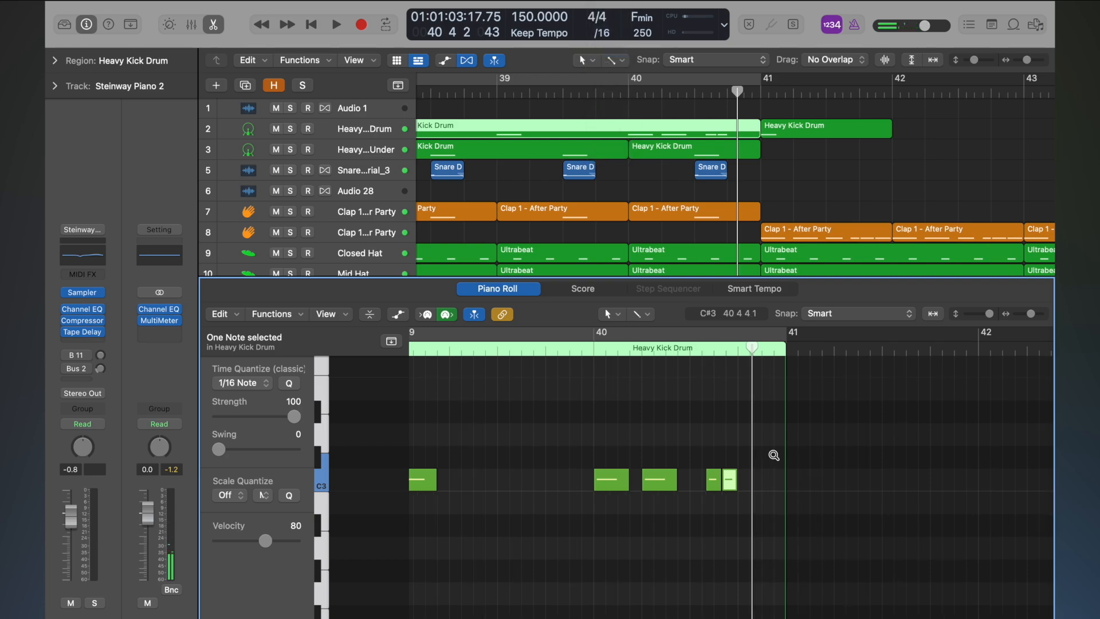
{"action": "scroll", "coordinate": [769, 458], "scroll_direction": "up", "scroll_amount": 5}
{"action": "scroll", "coordinate": [687, 494], "scroll_direction": "down", "scroll_amount": 3}
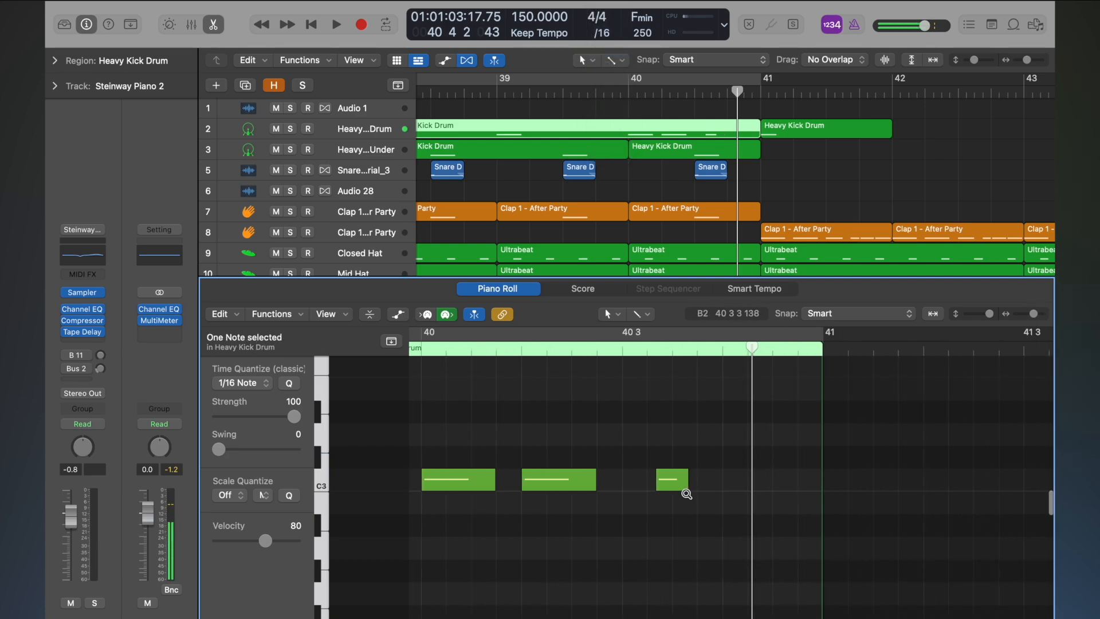
{"action": "left_click", "coordinate": [673, 479]}
{"action": "key", "text": "Delete"}
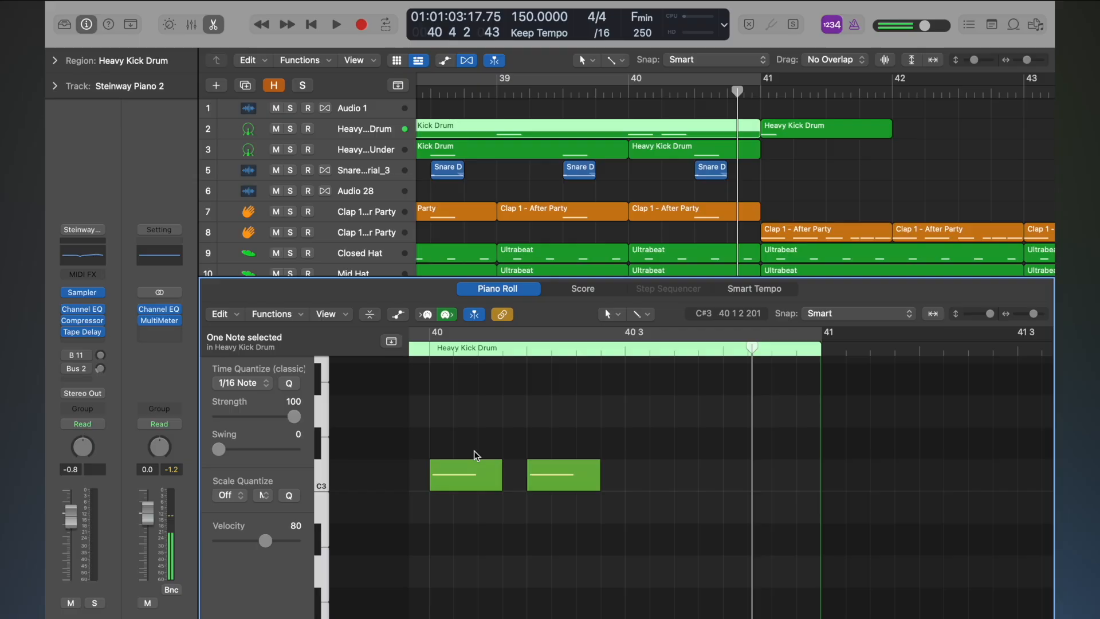
Play the kick pattern from the start of bar 40 to find where the fill fits.
{"action": "scroll", "coordinate": [459, 361], "scroll_direction": "down", "scroll_amount": 3}
{"action": "left_click", "coordinate": [476, 350]}
{"action": "key", "text": "space"}
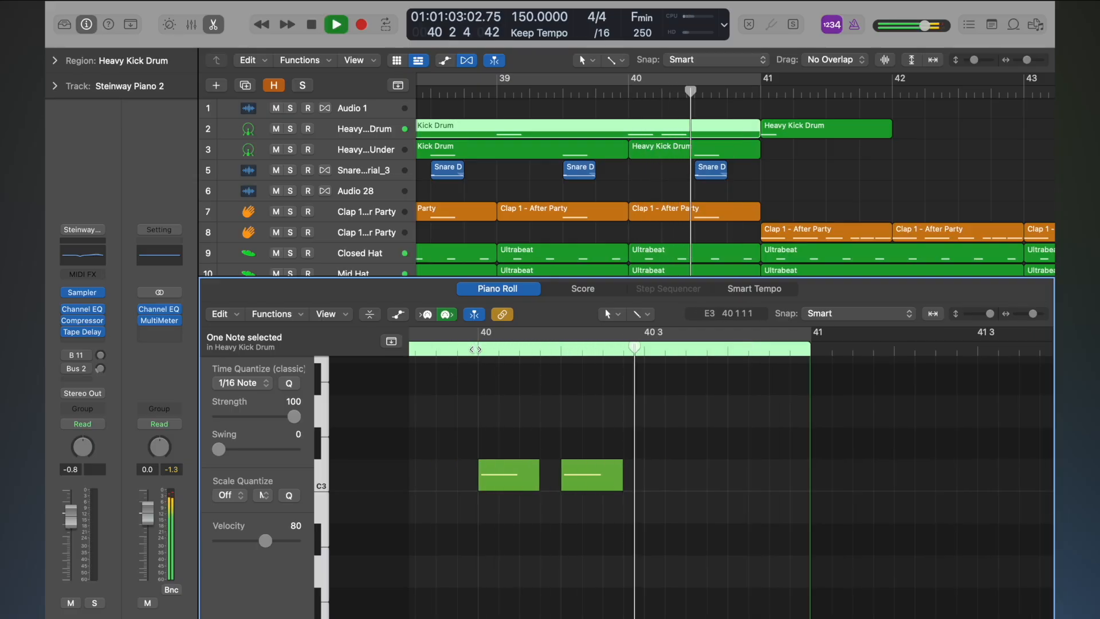
{"action": "key", "text": "space"}
Add a C3 kick fill in bar 40, an eighth note at 40 3 3 followed by four sixteenth notes across beat 4, and play it back.
{"action": "left_click", "coordinate": [619, 479]}
{"action": "left_click_drag", "start_coordinate": [619, 479], "coordinate": [743, 475]}
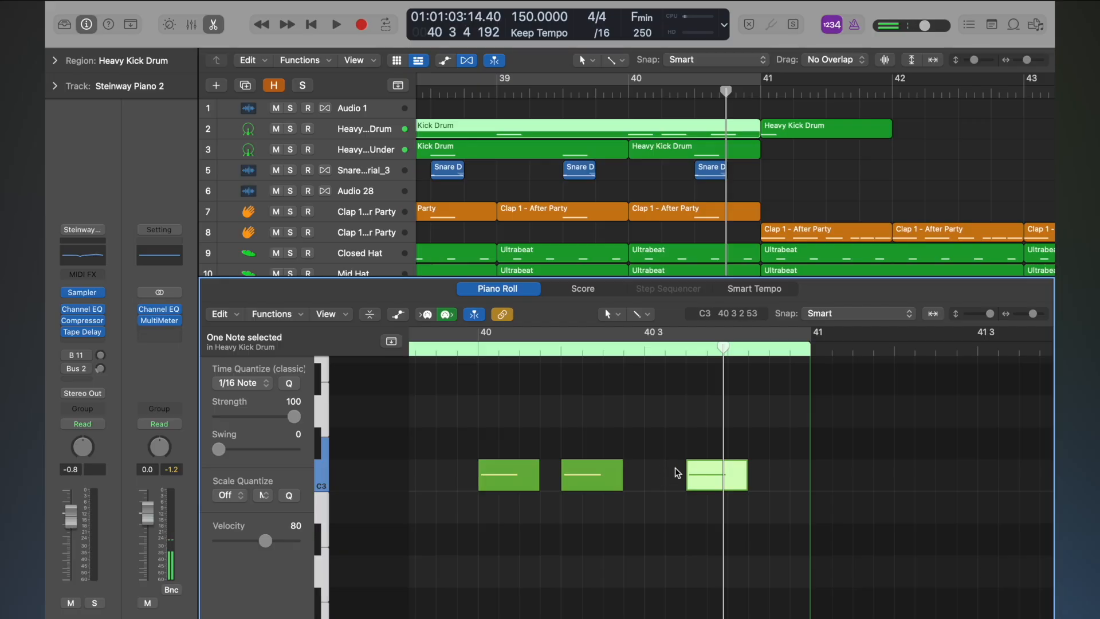
{"action": "left_click_drag", "start_coordinate": [745, 481], "coordinate": [801, 481]}
{"action": "double_click", "coordinate": [471, 348]}
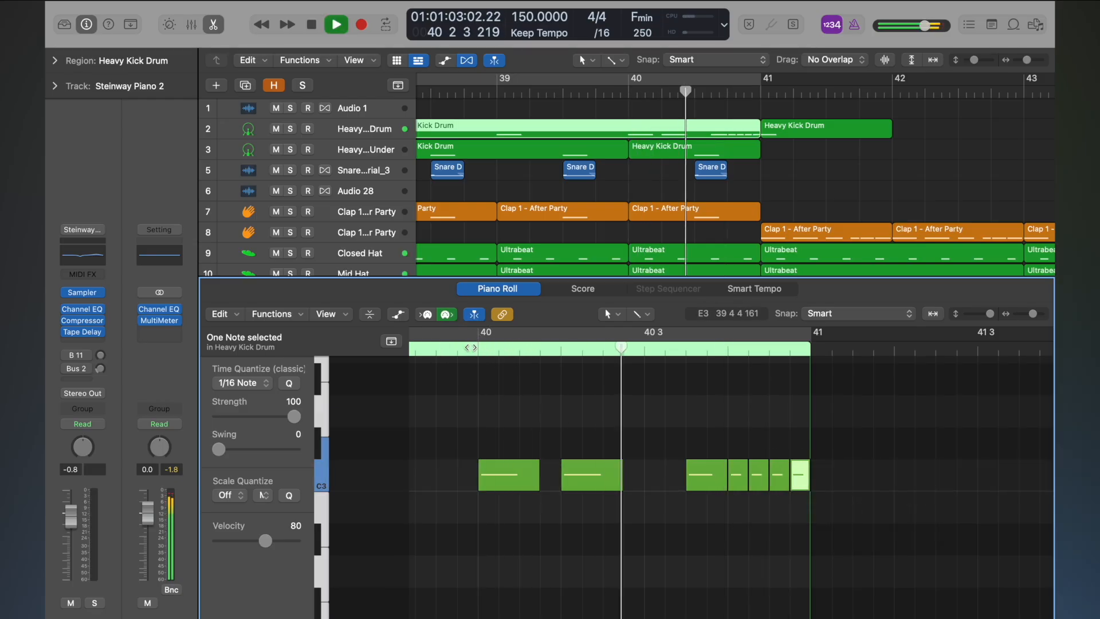
{"action": "key", "text": "space"}
Close the Piano Roll to return to the full arrangement around bar 41.
{"action": "key", "text": "super+Left"}
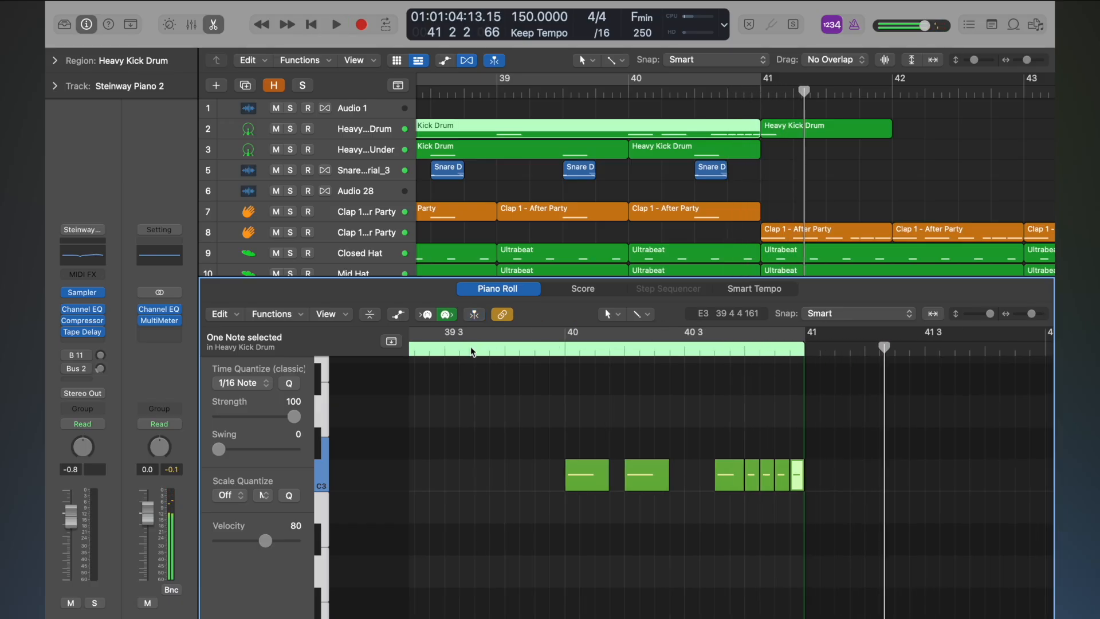
{"action": "key", "text": "x"}
{"action": "key", "text": "x"}
{"action": "scroll", "coordinate": [750, 320], "scroll_direction": "left", "scroll_amount": 4}
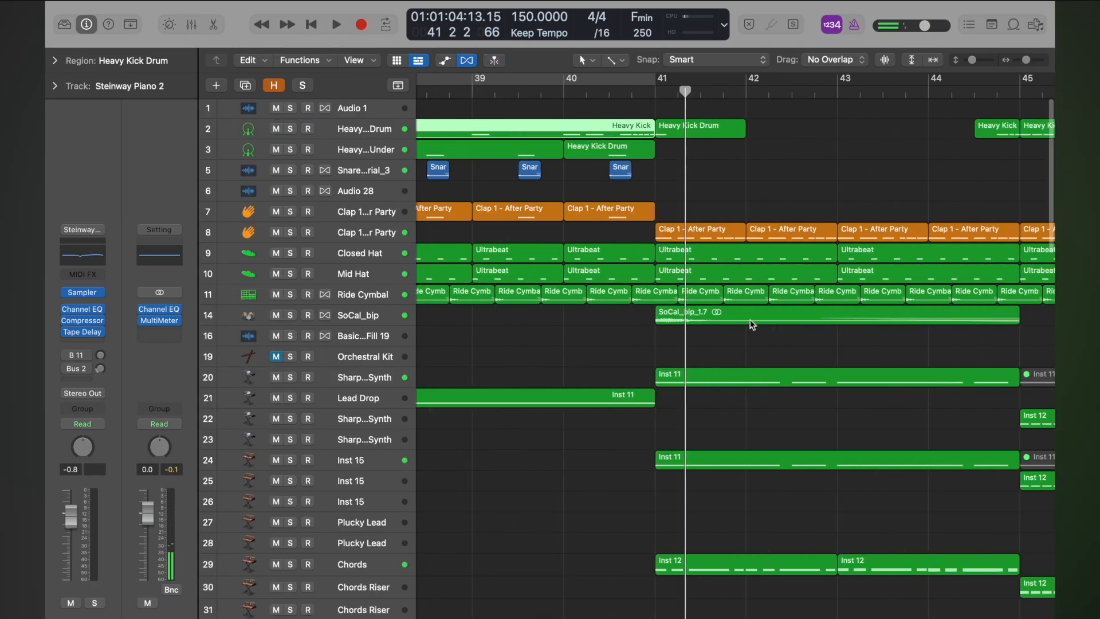
{"action": "scroll", "coordinate": [680, 308], "scroll_direction": "left", "scroll_amount": 1}
{"action": "key", "text": "super+Left"}
{"action": "key", "text": "super+Left"}
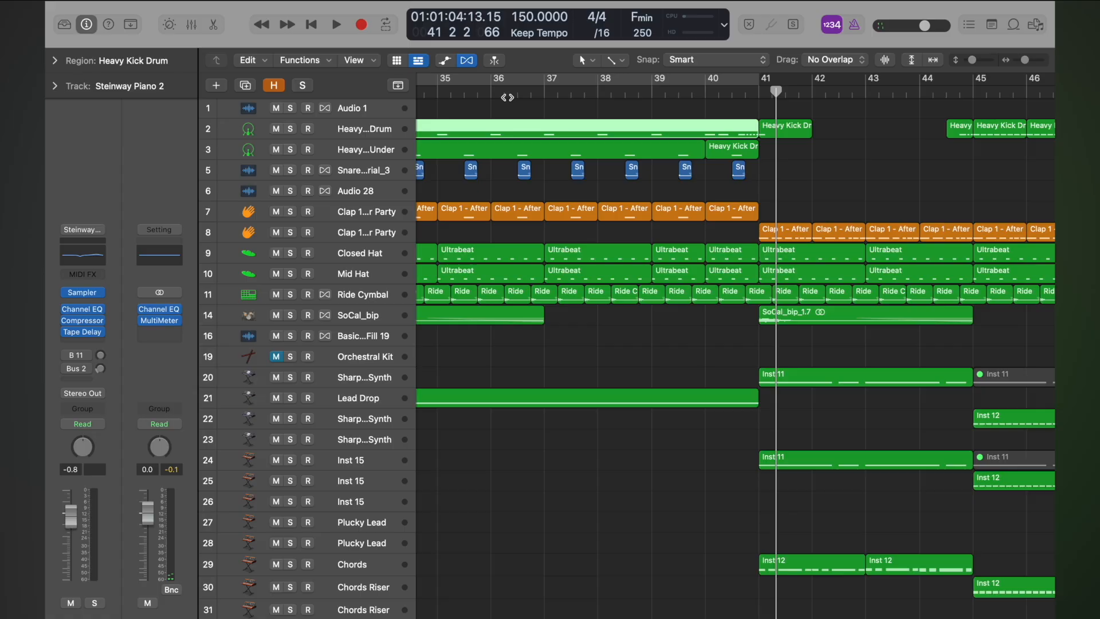
Play back the transition into bar 41 to hear the new kick fill in context.
{"action": "scroll", "coordinate": [492, 88], "scroll_direction": "left", "scroll_amount": 3}
{"action": "double_click", "coordinate": [579, 92]}
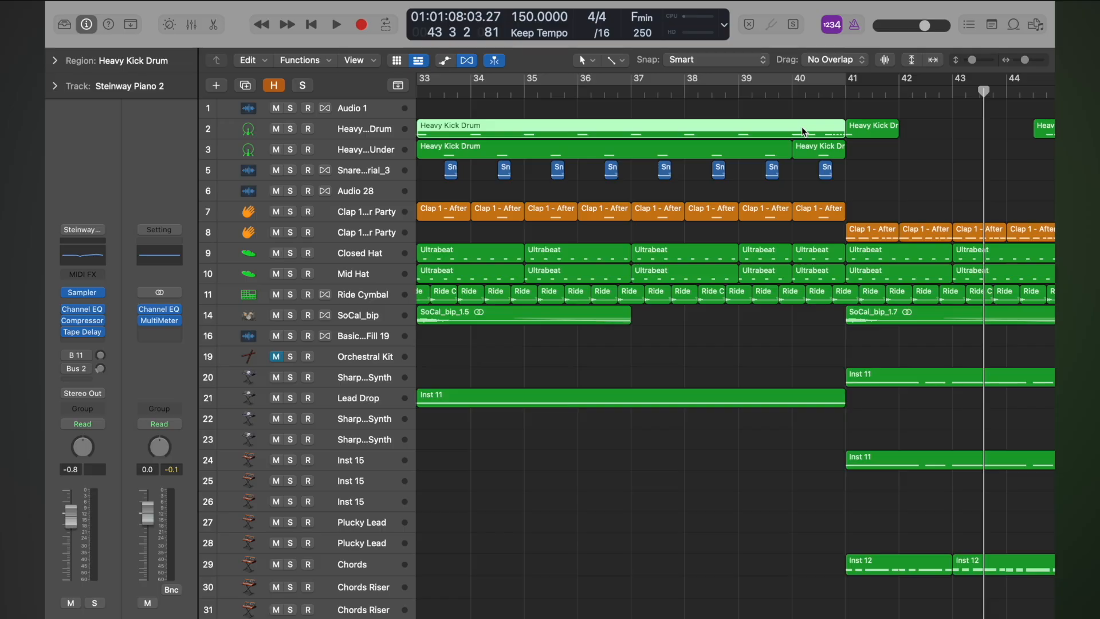
Audition the Inst 25 track on its own from bar 5, and turn its solo off again.
{"action": "scroll", "coordinate": [830, 198], "scroll_direction": "left", "scroll_amount": 6}
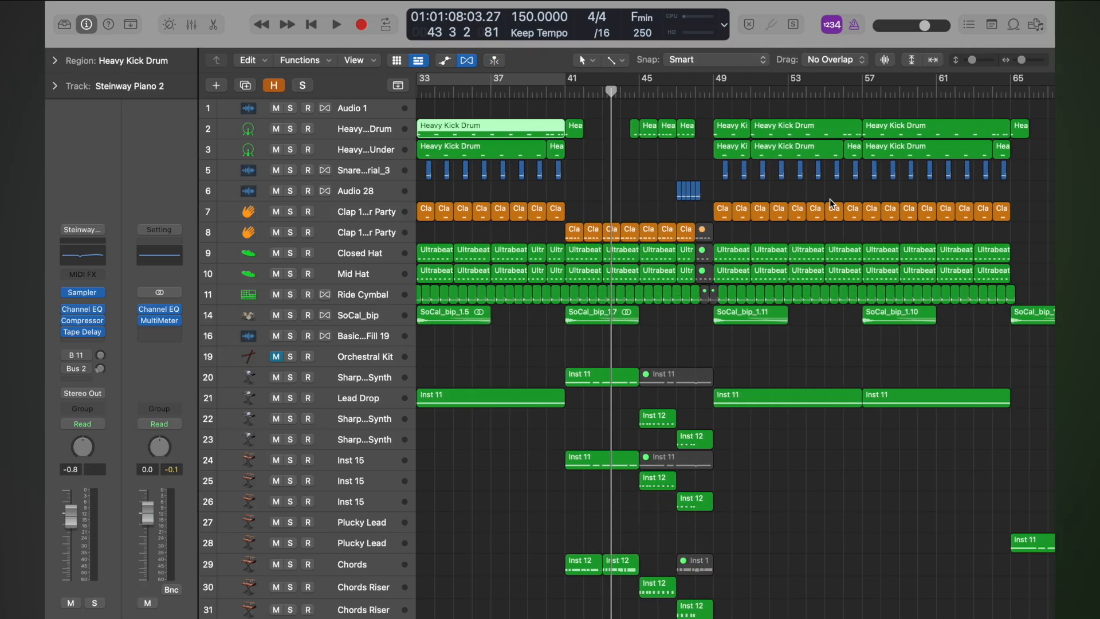
{"action": "scroll", "coordinate": [830, 198], "scroll_direction": "down", "scroll_amount": 2}
{"action": "scroll", "coordinate": [829, 198], "scroll_direction": "down", "scroll_amount": 2}
{"action": "scroll", "coordinate": [829, 198], "scroll_direction": "left", "scroll_amount": 10}
{"action": "scroll", "coordinate": [688, 321], "scroll_direction": "down", "scroll_amount": 8}
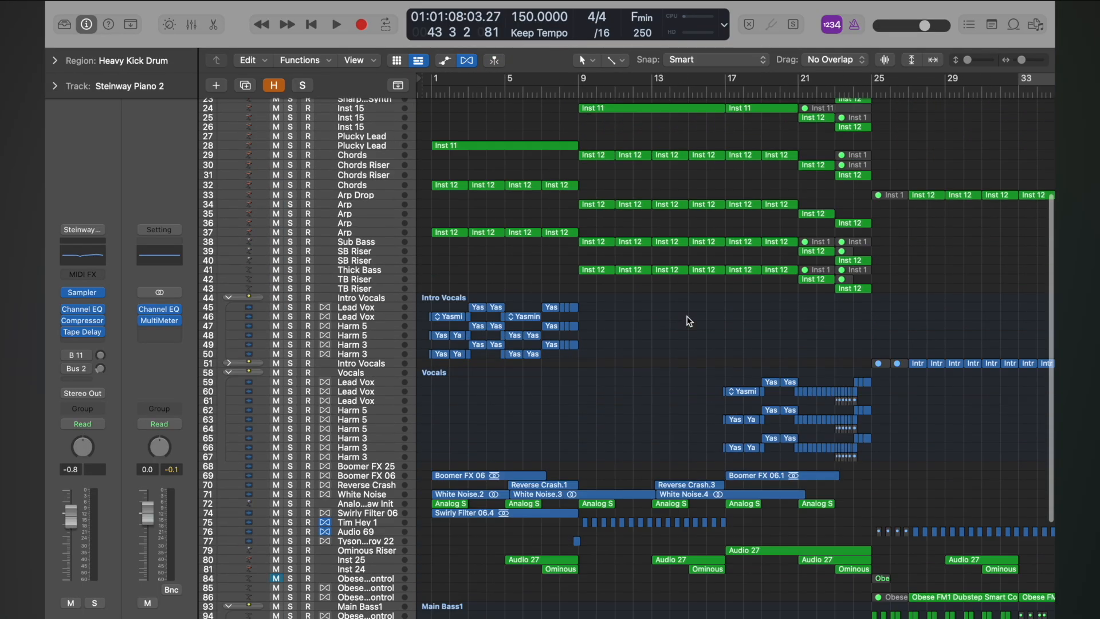
{"action": "left_click", "coordinate": [505, 93]}
{"action": "left_click", "coordinate": [292, 383]}
{"action": "key", "text": "space"}
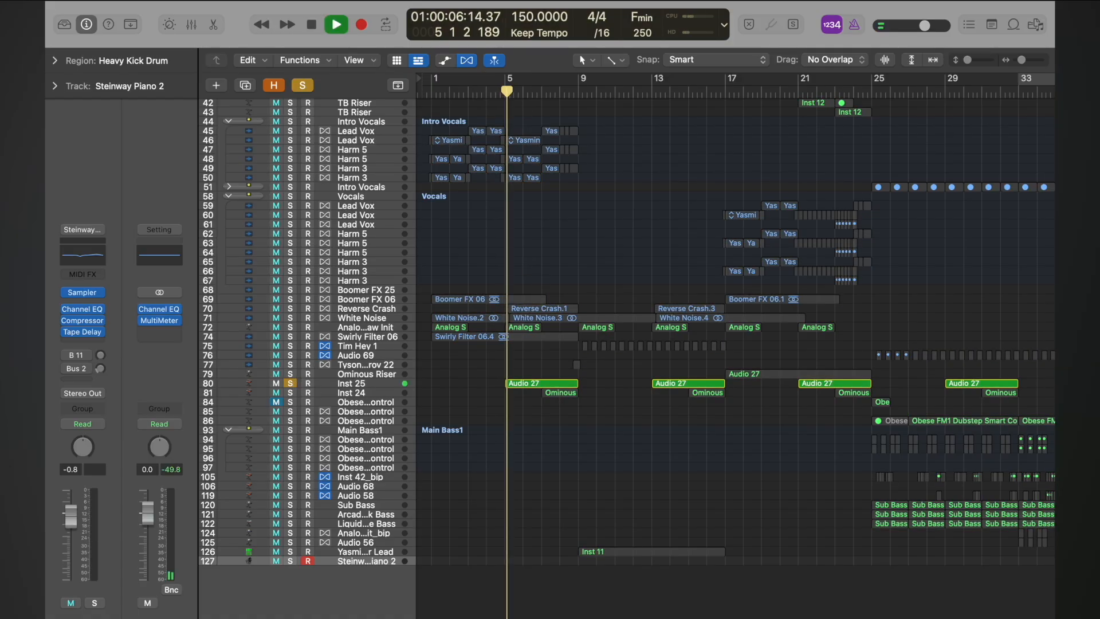
{"action": "key", "text": "space"}
{"action": "left_click", "coordinate": [293, 383]}
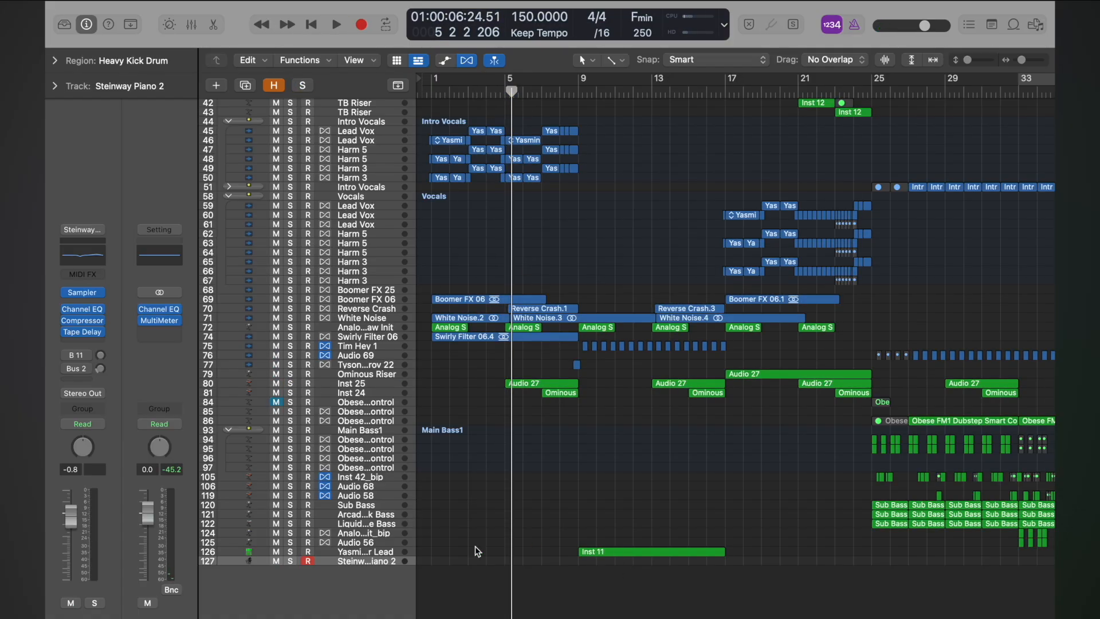
Solo the Vox Sampler Lead track and play its Inst 11 region from just before bar 9.
{"action": "left_click", "coordinate": [291, 551]}
{"action": "left_click", "coordinate": [576, 93]}
{"action": "key", "text": "space"}
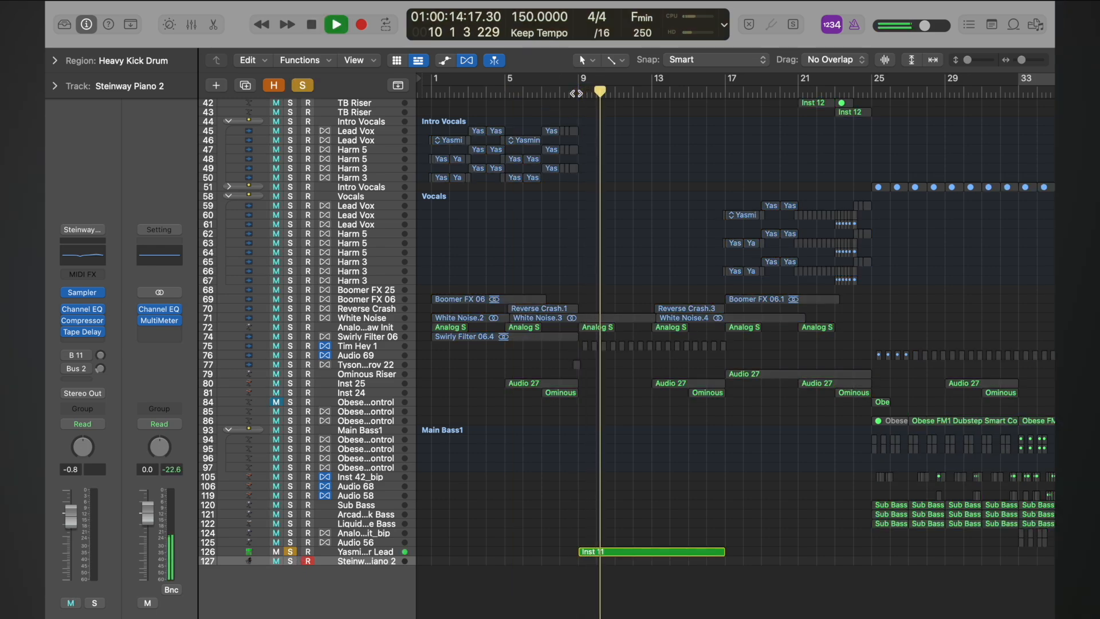
{"action": "key", "text": "space"}
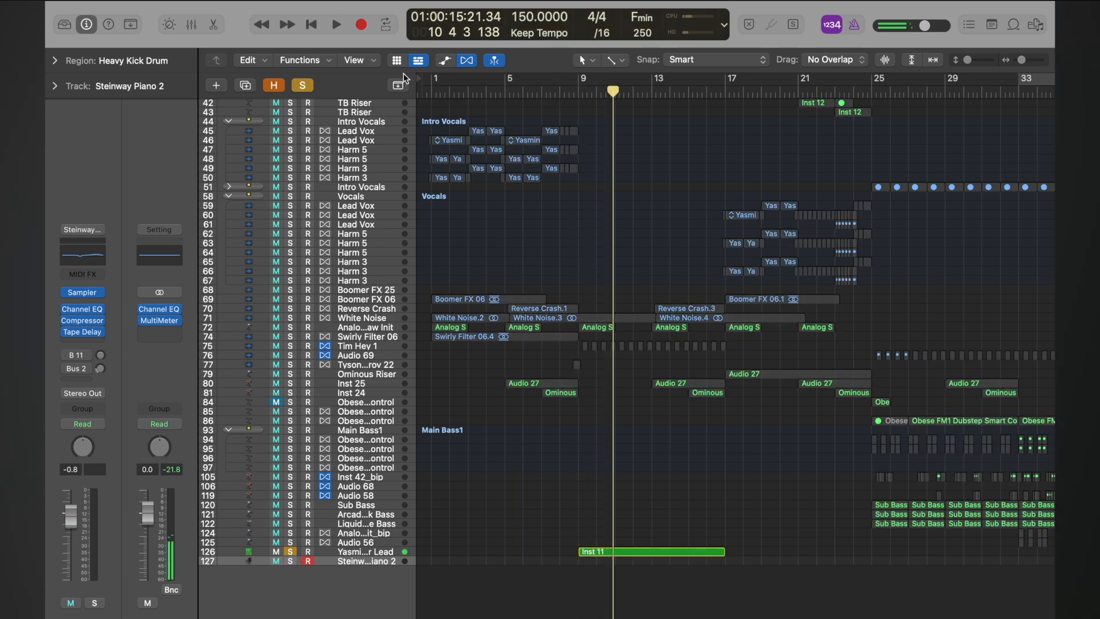
Clear the solo and play the full mix from about bar 8 to hear the vocal sampler lead in context.
{"action": "left_click", "coordinate": [303, 86]}
{"action": "left_click", "coordinate": [559, 92]}
{"action": "key", "text": "space"}
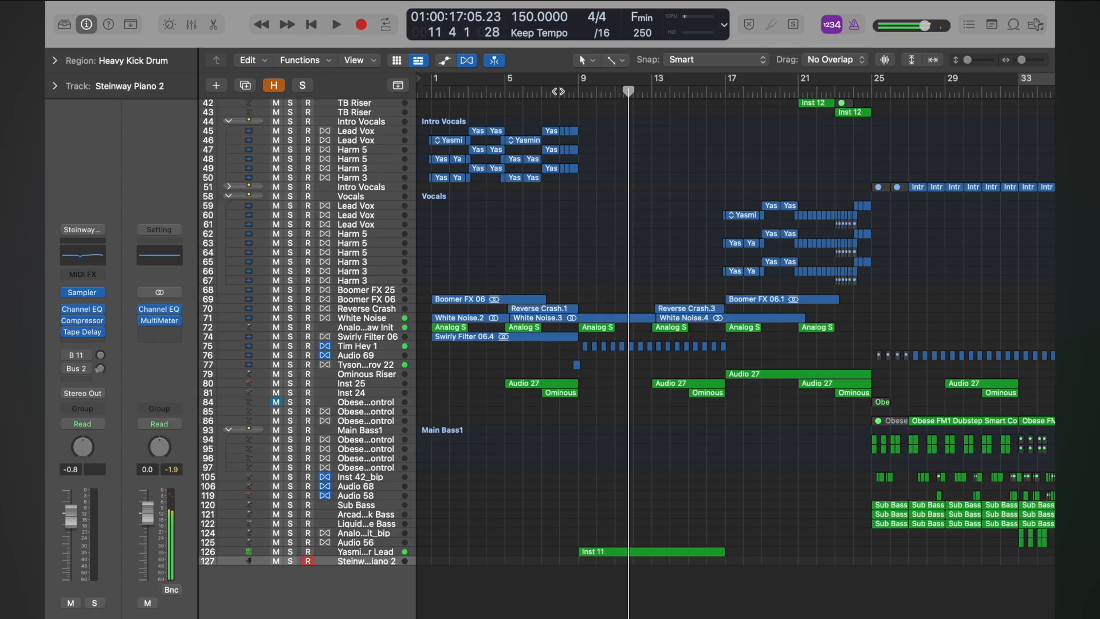
Play the full arrangement from bar 81 to check the second appearance of the Vox Sampler Lead.
{"action": "scroll", "coordinate": [612, 513], "scroll_direction": "up", "scroll_amount": 10}
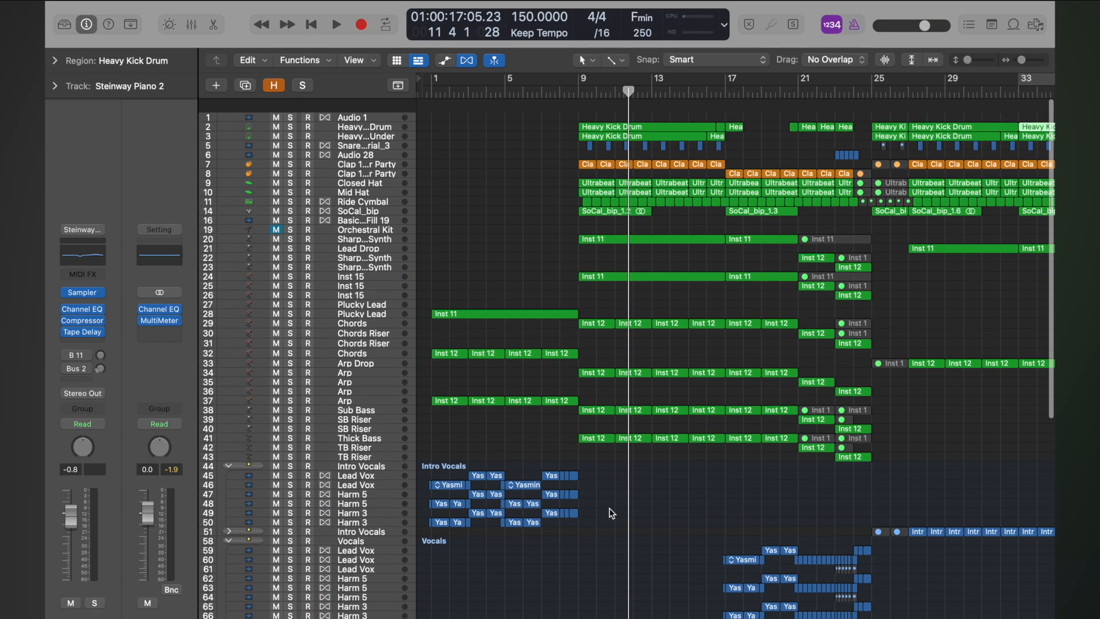
{"action": "scroll", "coordinate": [619, 236], "scroll_direction": "down", "scroll_amount": 10}
{"action": "scroll", "coordinate": [619, 235], "scroll_direction": "up", "scroll_amount": 1}
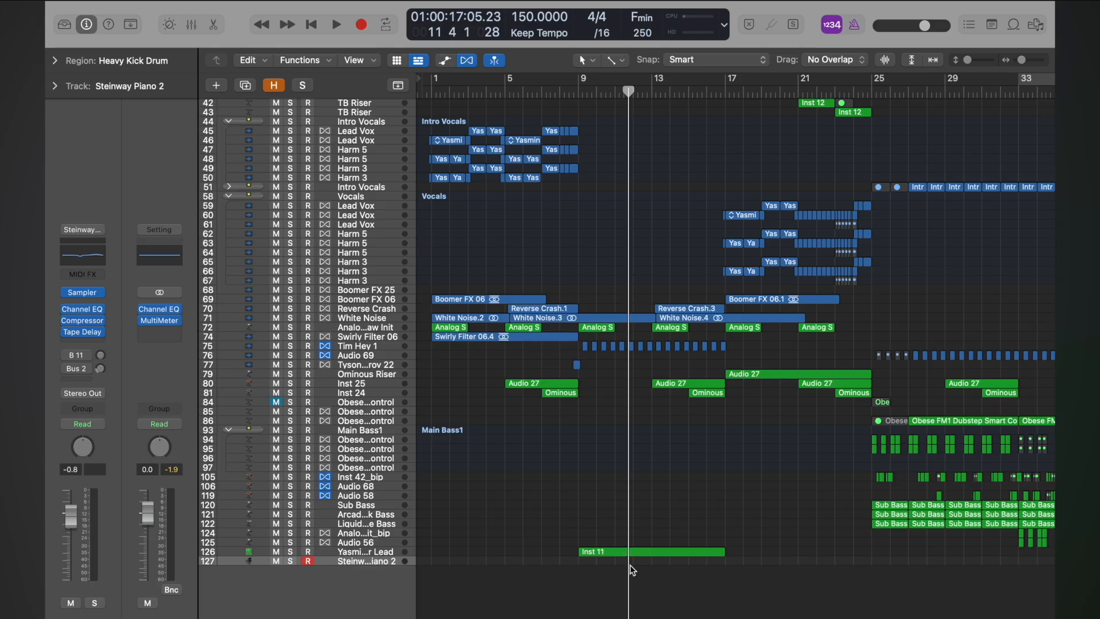
{"action": "scroll", "coordinate": [619, 552], "scroll_direction": "right", "scroll_amount": 15}
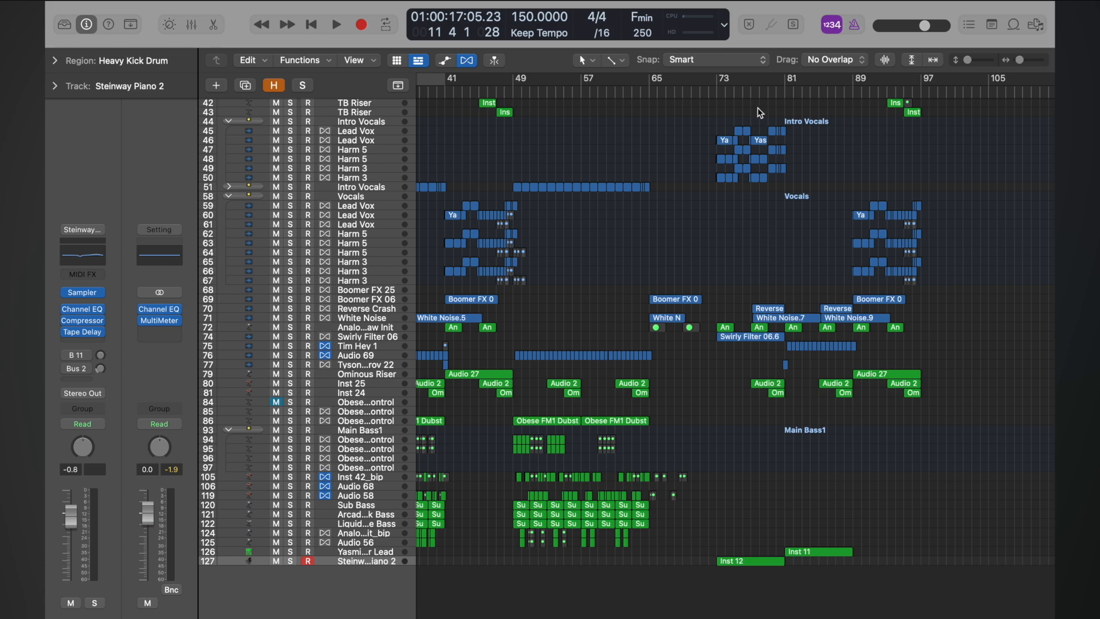
{"action": "left_click", "coordinate": [732, 90]}
{"action": "left_click", "coordinate": [784, 90]}
{"action": "key", "text": "space"}
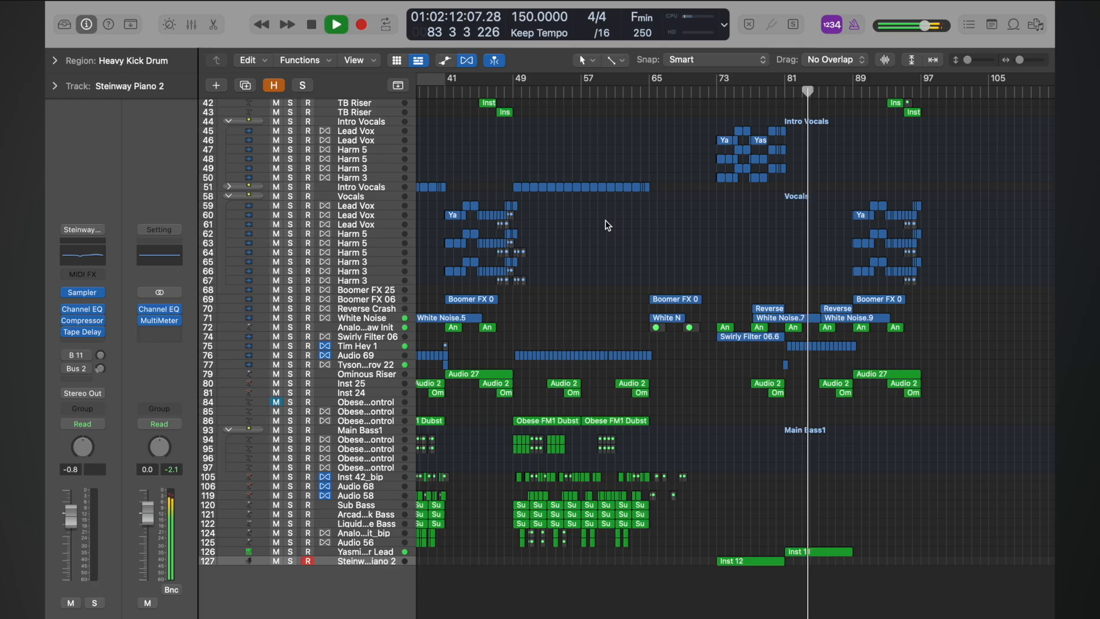
{"action": "key", "text": "space"}
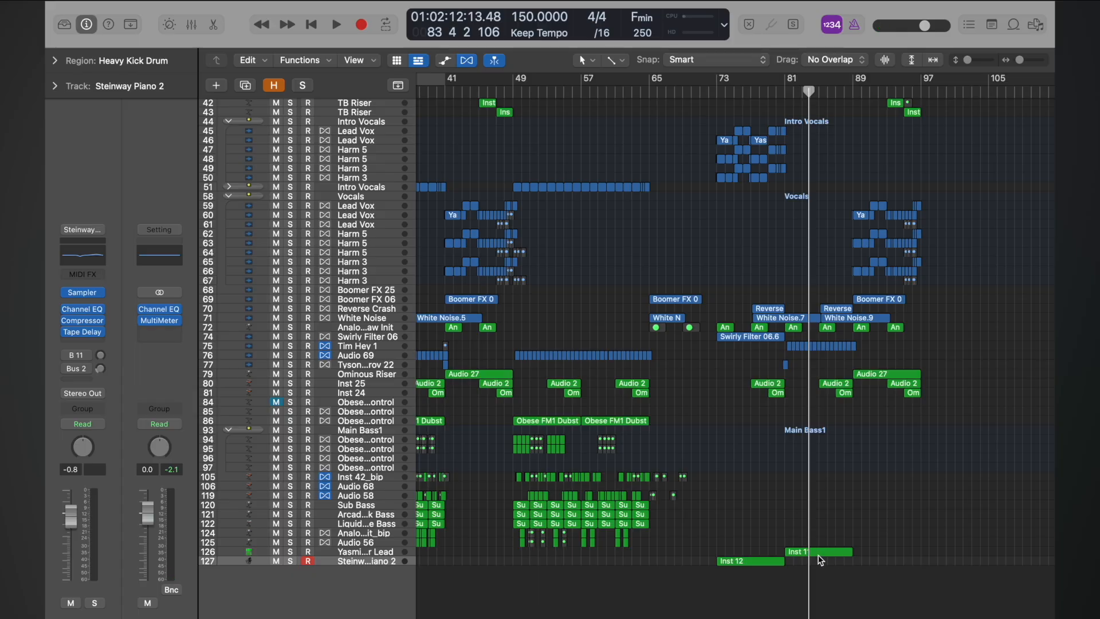
Duplicate the Vox Sampler Lead track with its settings to create a second layer.
{"action": "scroll", "coordinate": [790, 521], "scroll_direction": "up", "scroll_amount": 2}
{"action": "scroll", "coordinate": [791, 522], "scroll_direction": "down", "scroll_amount": 2}
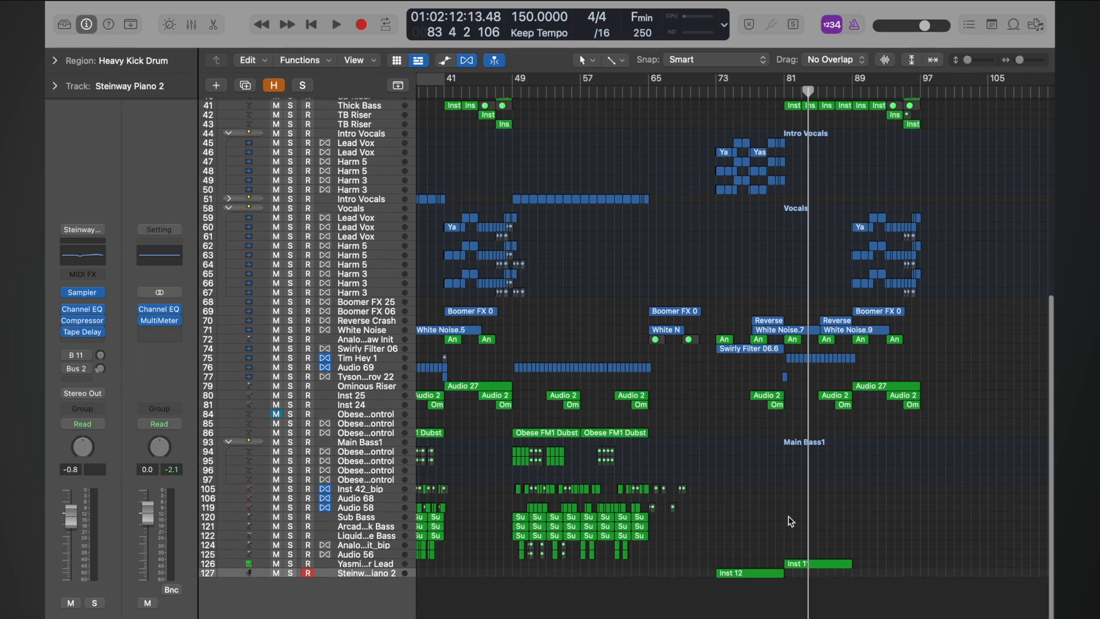
{"action": "scroll", "coordinate": [814, 559], "scroll_direction": "left", "scroll_amount": 10}
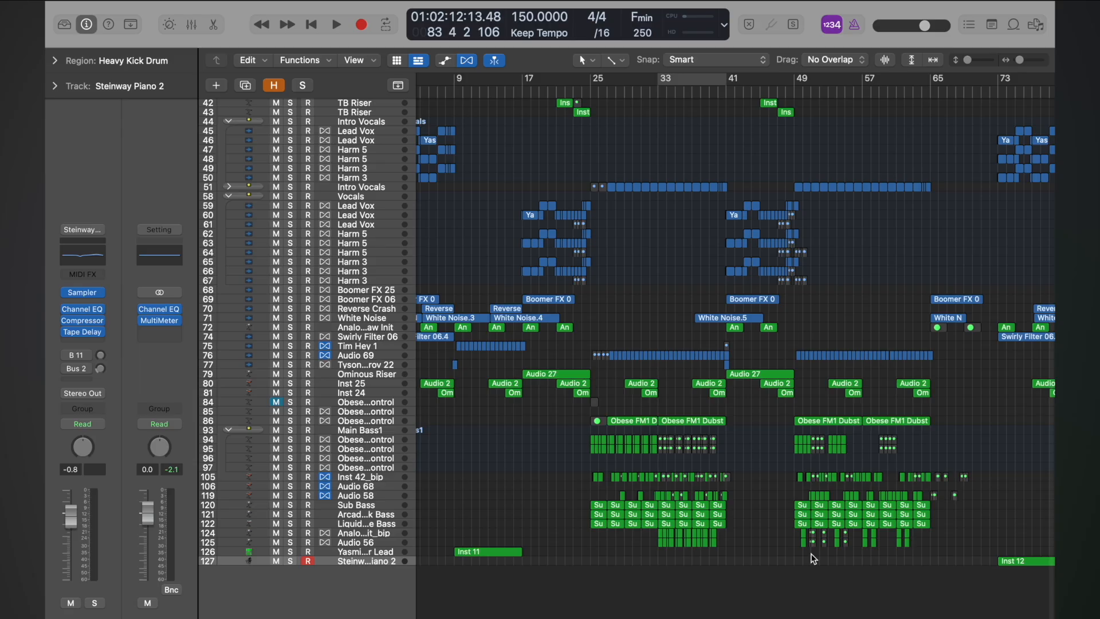
{"action": "left_click", "coordinate": [372, 554]}
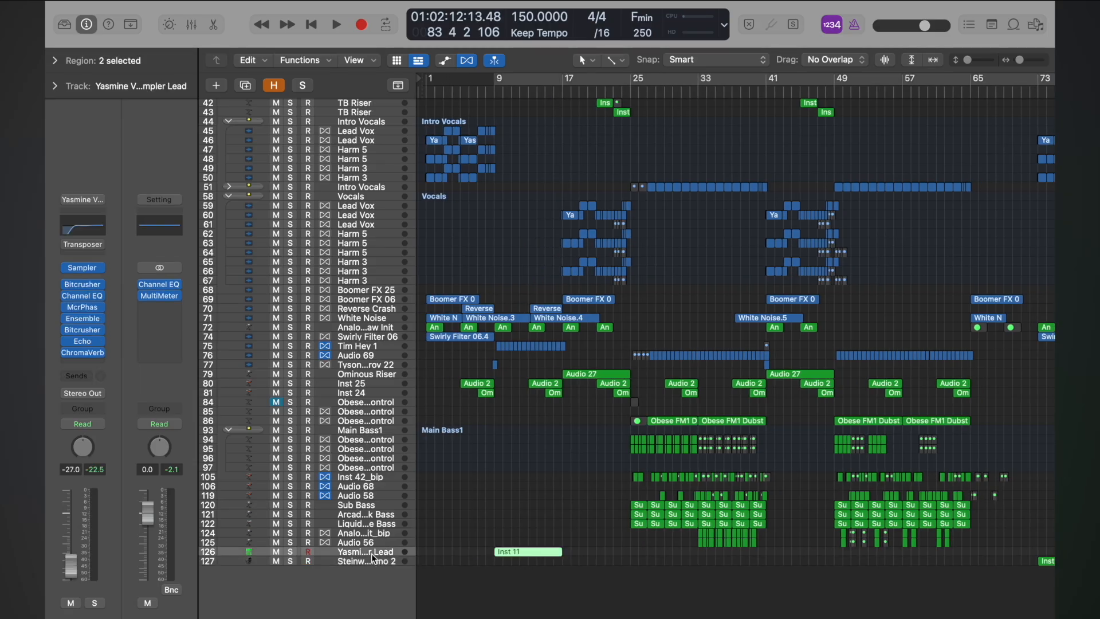
{"action": "key", "text": "super+d"}
Copy the Inst 11 region from bar 81 of the Vox Sampler Lead onto the duplicate track at bar 9.
{"action": "scroll", "coordinate": [697, 592], "scroll_direction": "right", "scroll_amount": 10}
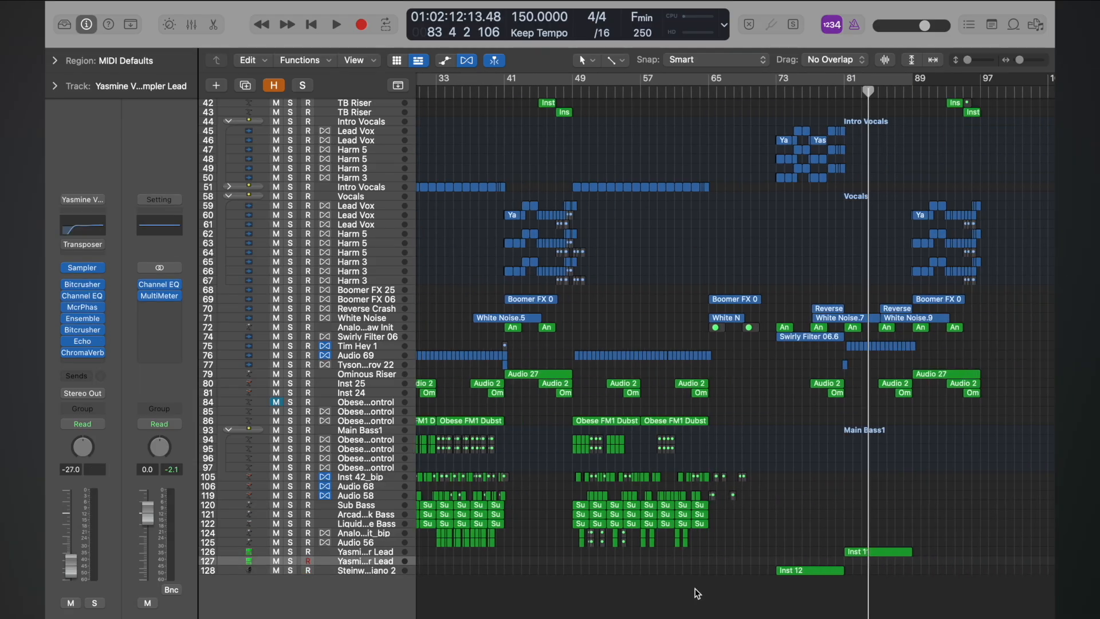
{"action": "left_click", "coordinate": [856, 553]}
{"action": "scroll", "coordinate": [876, 127], "scroll_direction": "left", "scroll_amount": 8}
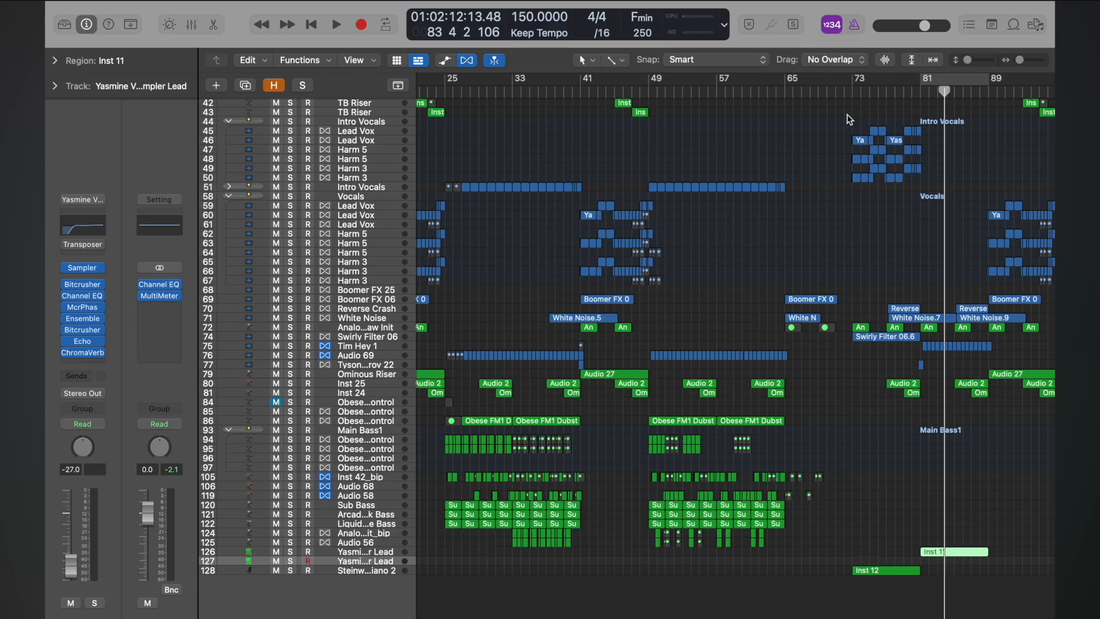
{"action": "left_click", "coordinate": [495, 92]}
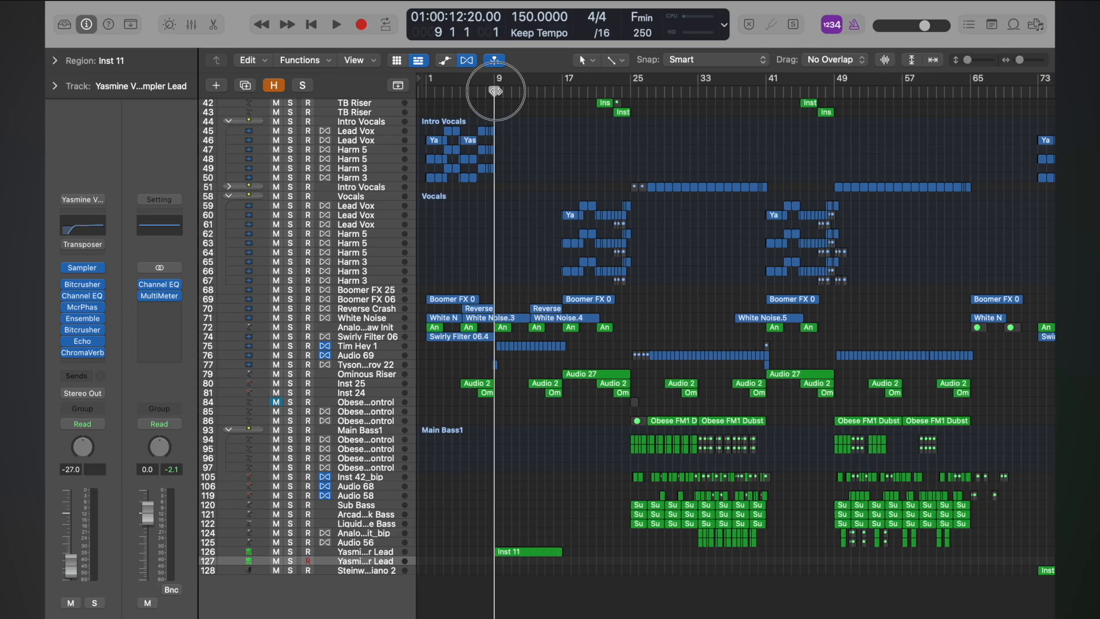
{"action": "key", "text": "super+v"}
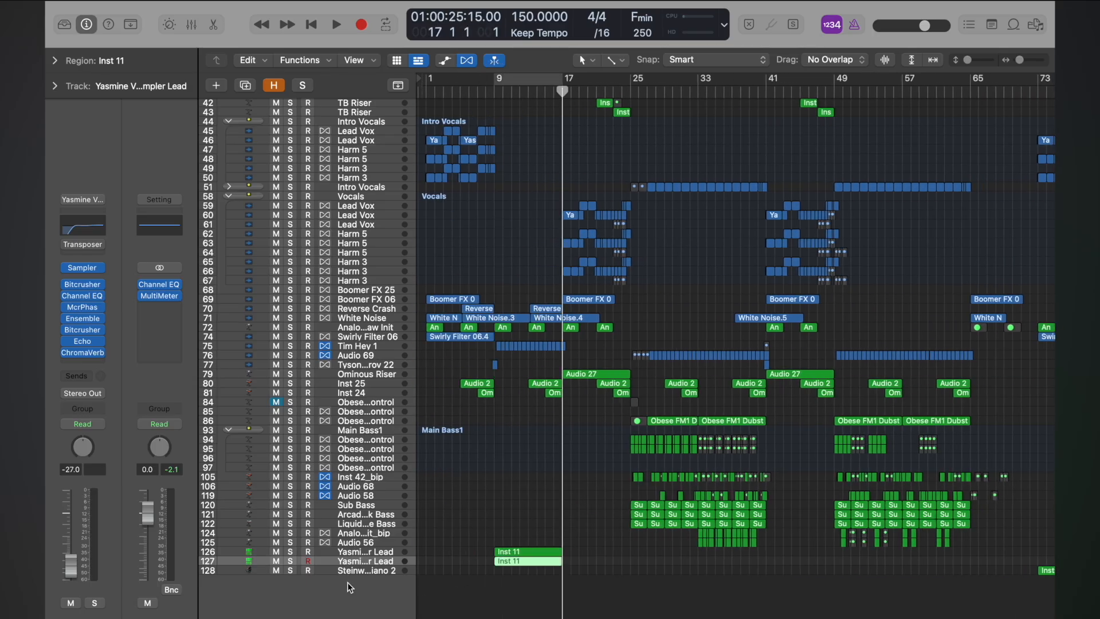
Solo both Vox Sampler Lead tracks and play the layered regions from bar 9.
{"action": "left_click", "coordinate": [290, 561]}
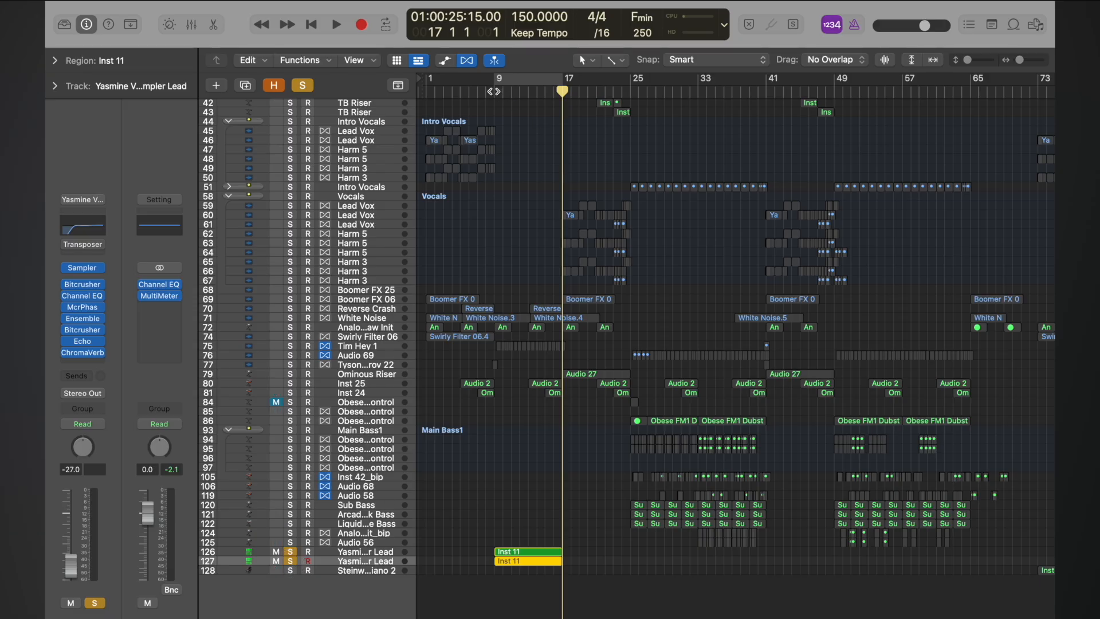
{"action": "double_click", "coordinate": [494, 91]}
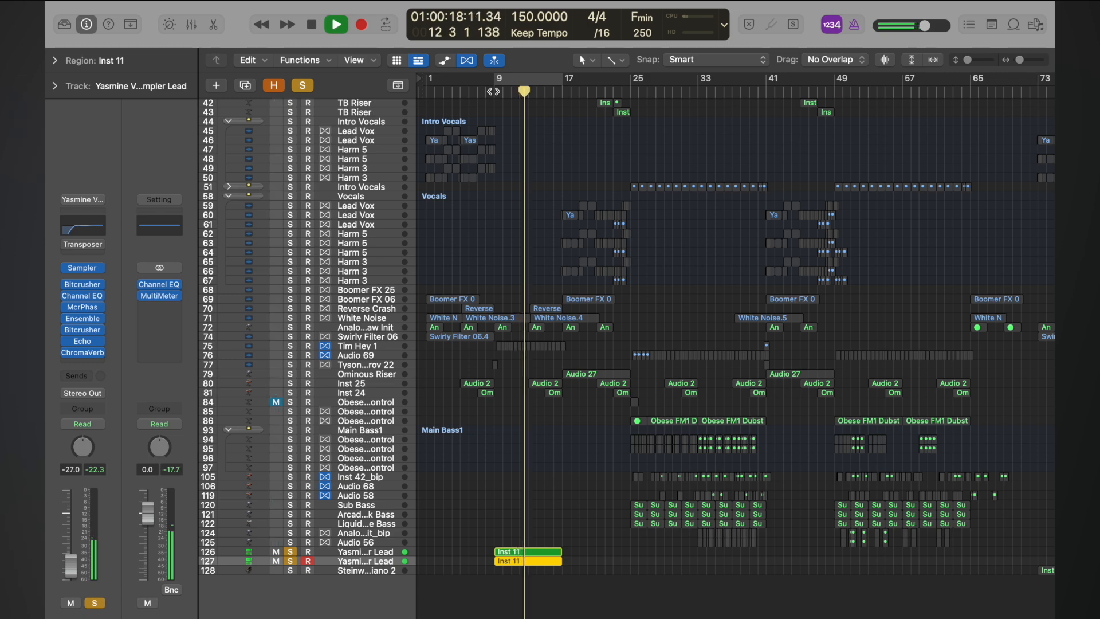
{"action": "key", "text": "space"}
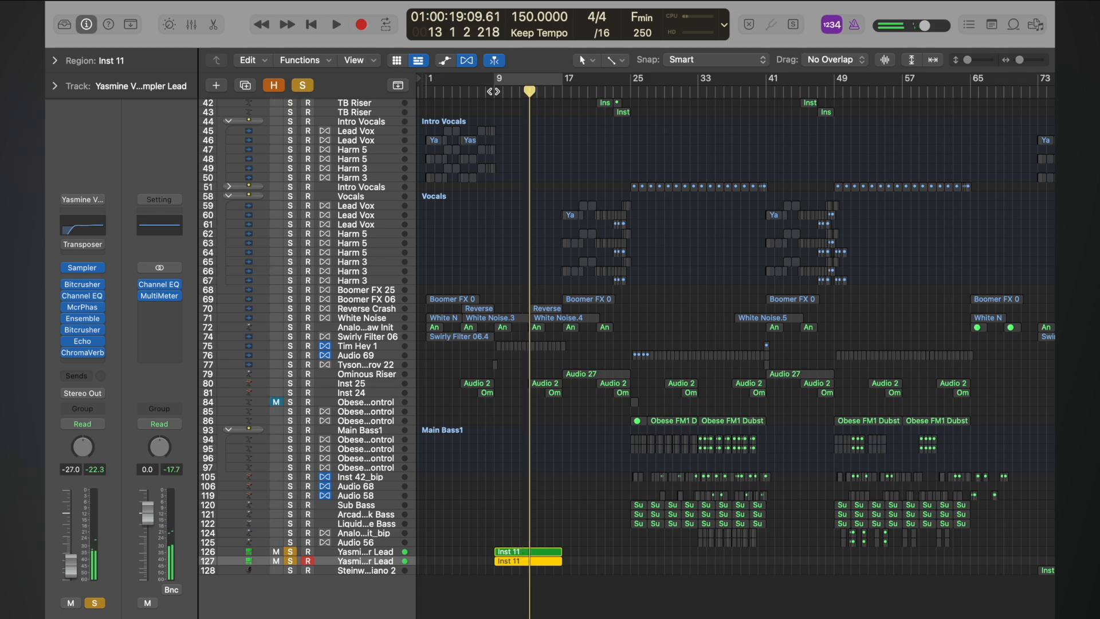
Clear the solos and play the full mix from bar 9, muting and unmuting the duplicate lead track to compare.
{"action": "left_click", "coordinate": [302, 86]}
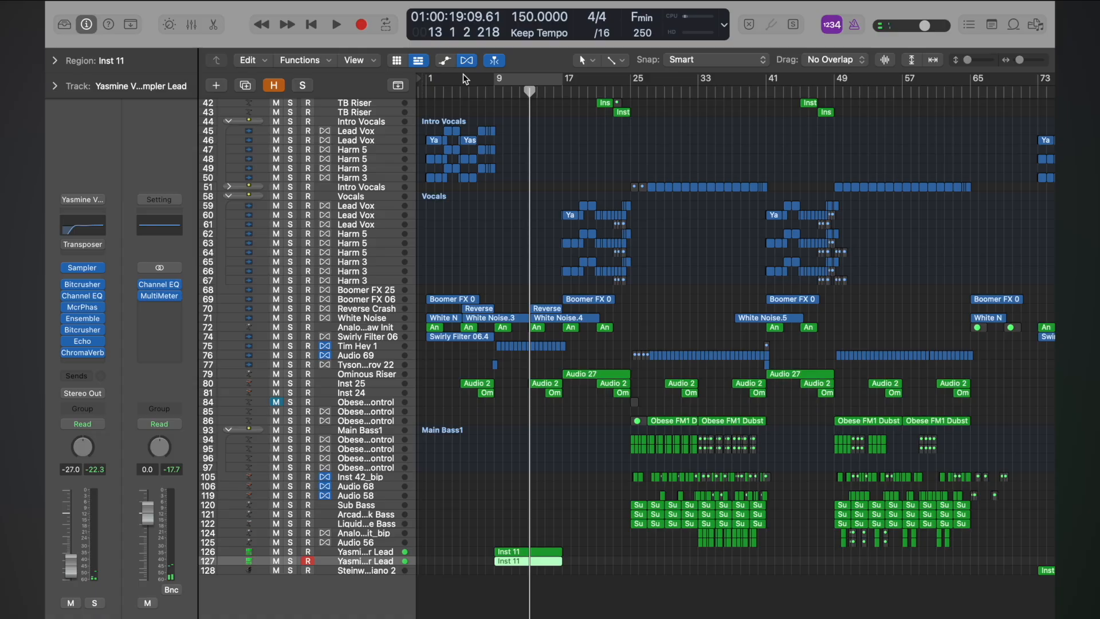
{"action": "left_click", "coordinate": [495, 91]}
{"action": "key", "text": "space"}
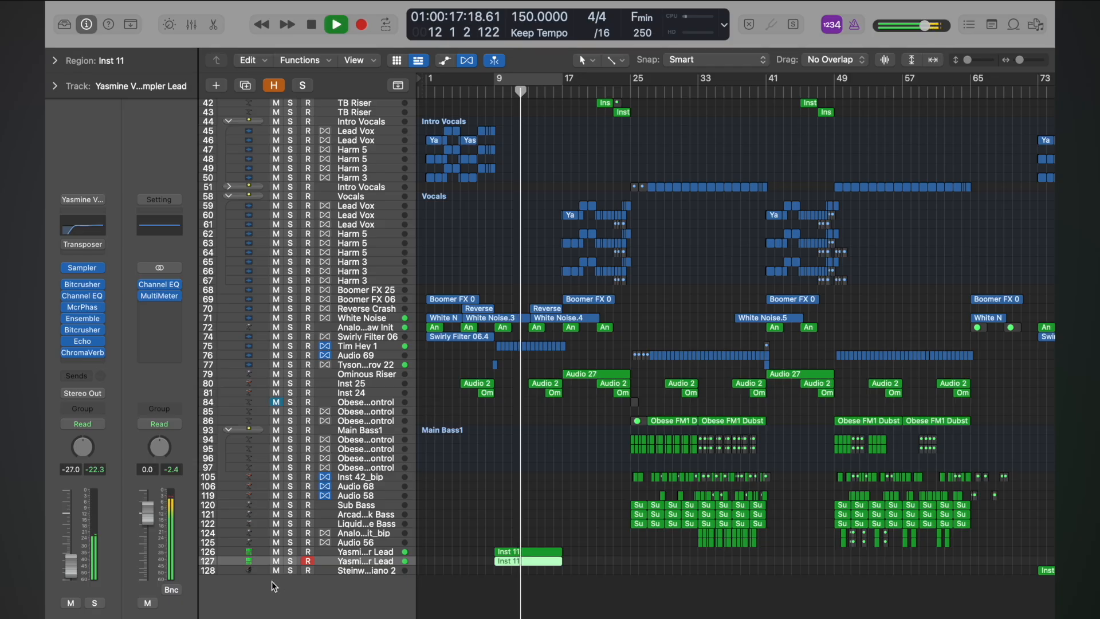
{"action": "left_click", "coordinate": [276, 561]}
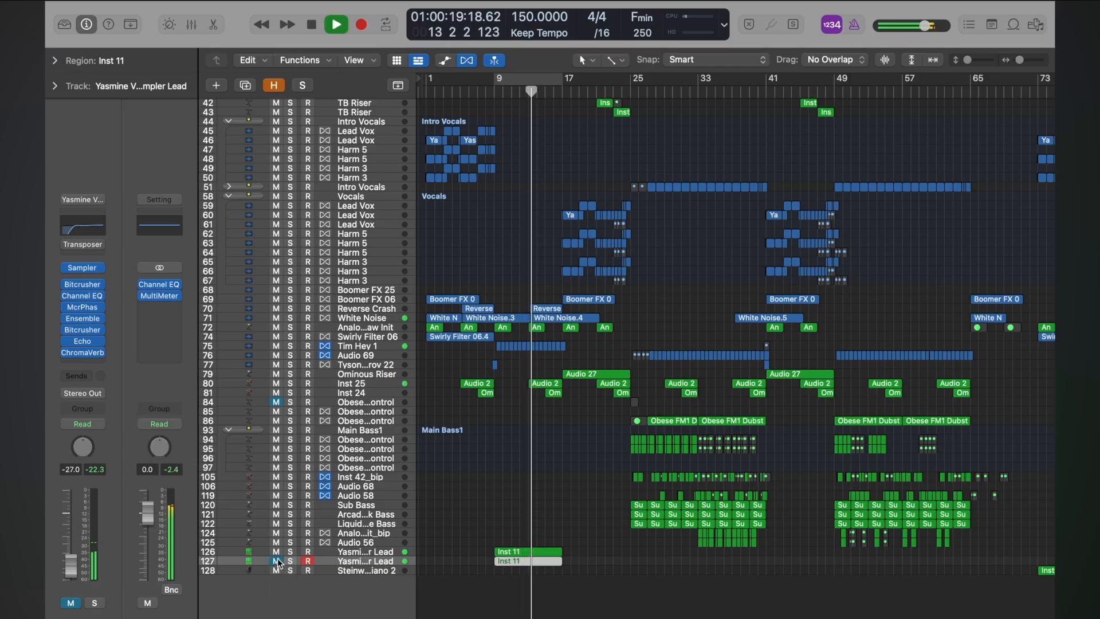
{"action": "left_click", "coordinate": [277, 561]}
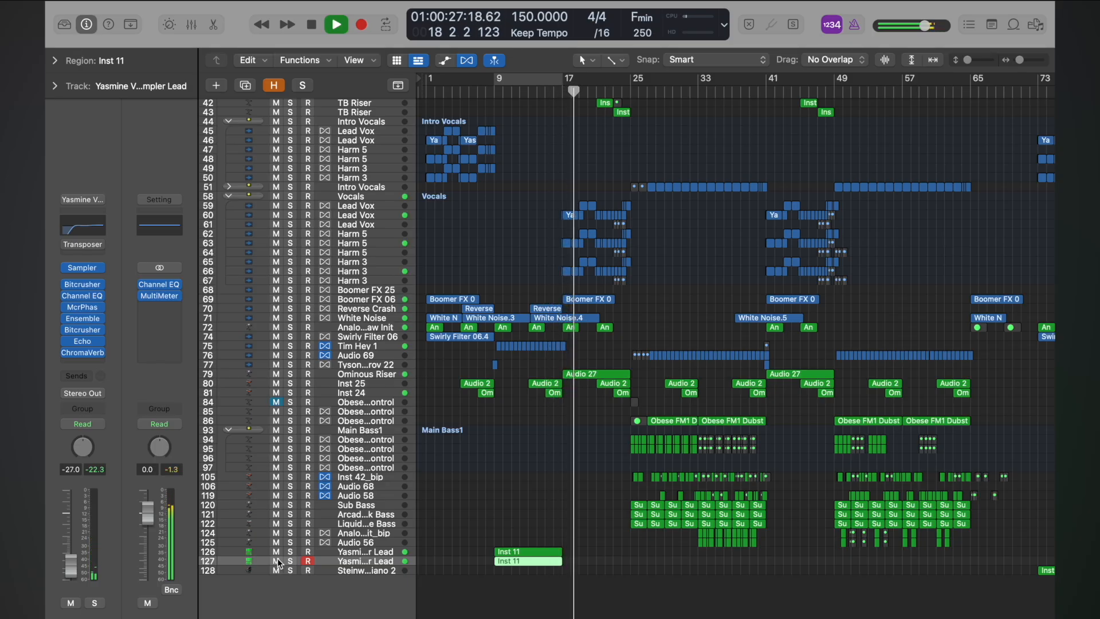
{"action": "key", "text": "space"}
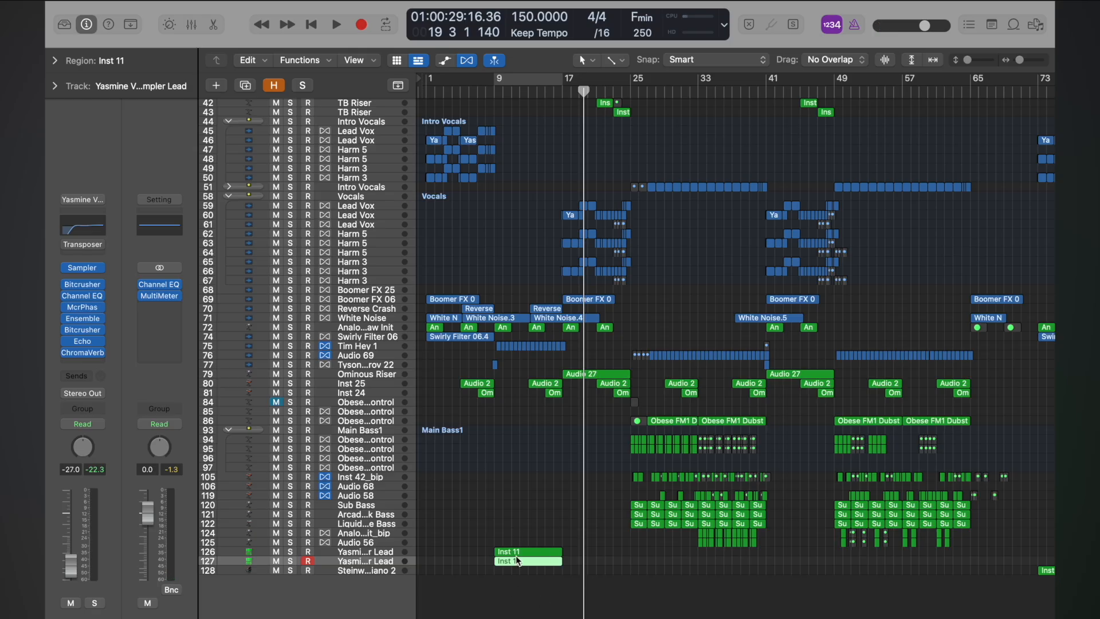
Layer the lead at bar 81 by placing matching Inst 11 regions on both Vox Sampler Lead tracks.
{"action": "key", "text": "super+Left"}
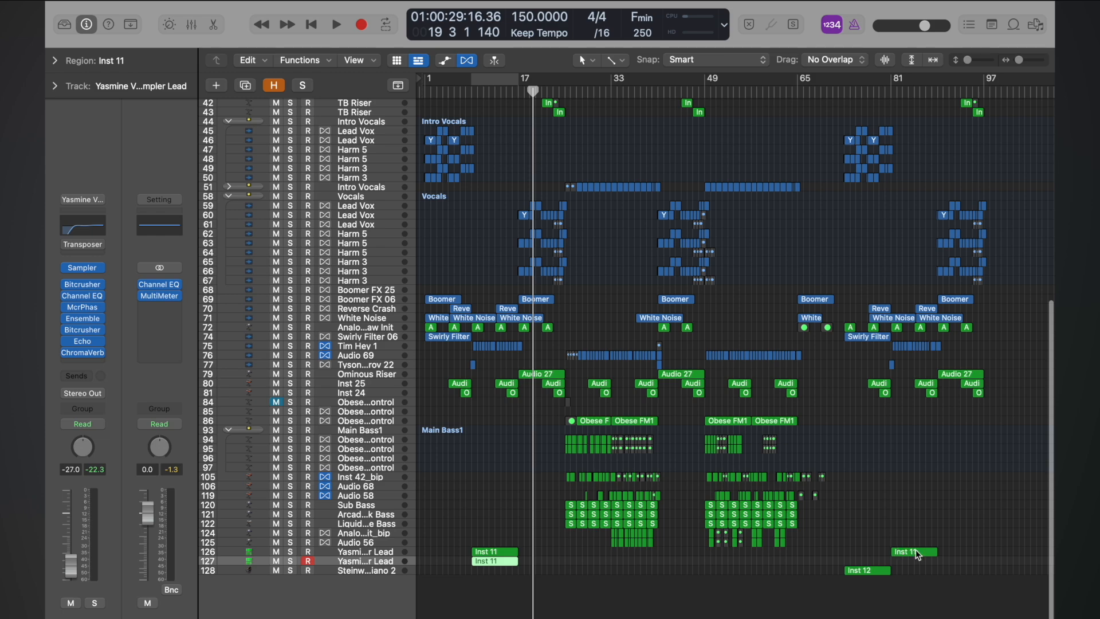
{"action": "left_click_drag", "start_coordinate": [917, 554], "coordinate": [915, 563]}
{"action": "left_click_drag", "start_coordinate": [491, 554], "coordinate": [912, 557]}
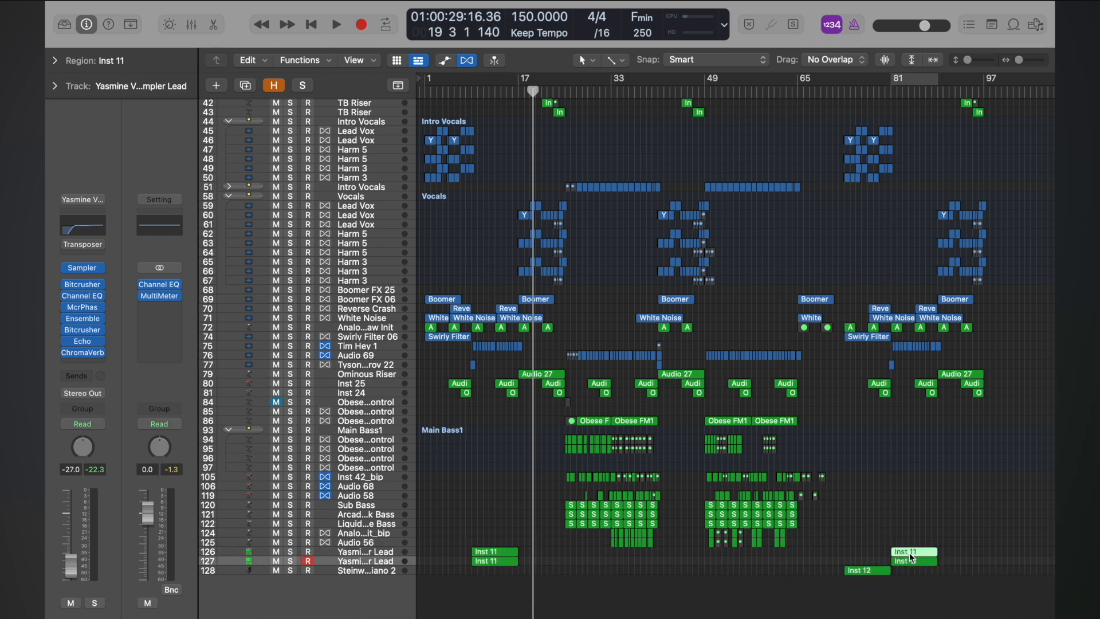
Play the arrangement from about bar 79 through bar 88 to check the layered lead.
{"action": "left_click", "coordinate": [879, 91]}
{"action": "key", "text": "space"}
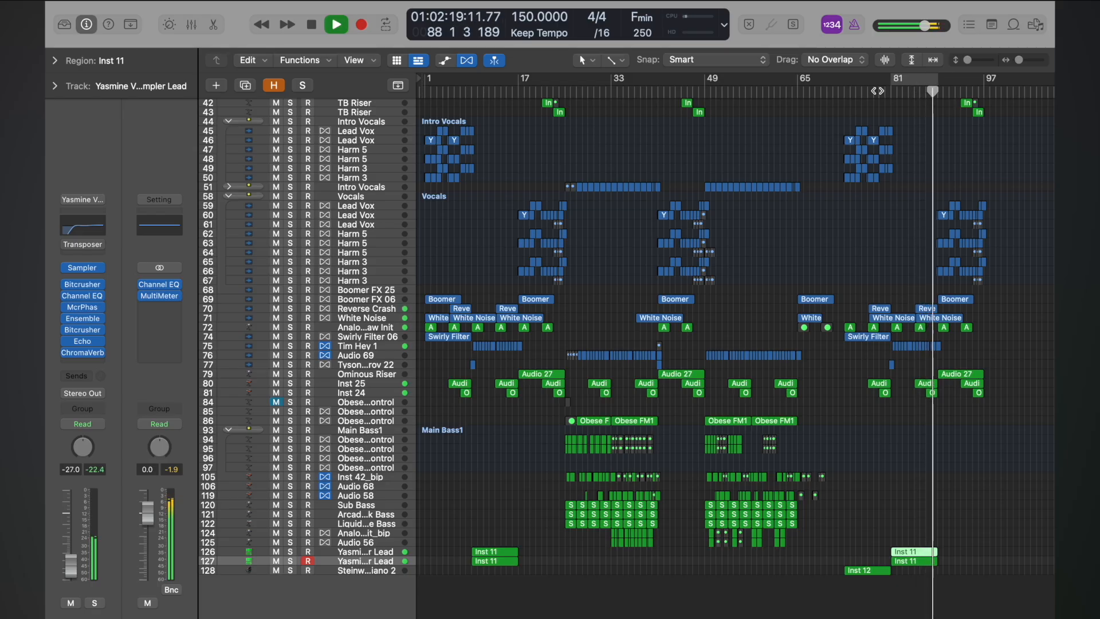
{"action": "key", "text": "space"}
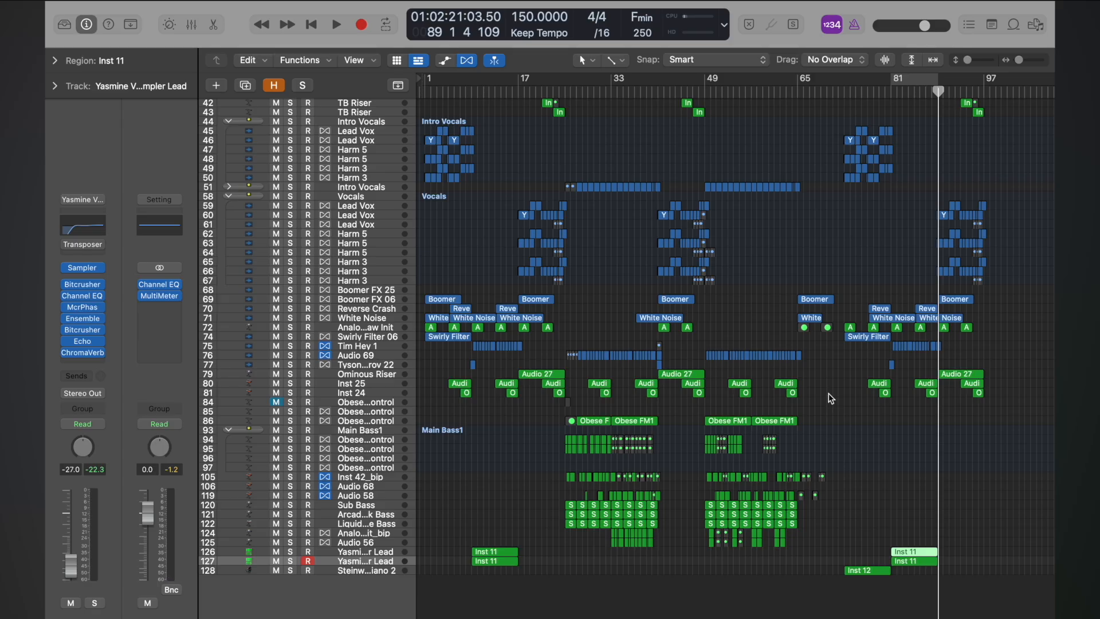
Play the arrangement from about bar 64 to bar 78 to review the breakdown and the piano section.
{"action": "scroll", "coordinate": [814, 419], "scroll_direction": "up", "scroll_amount": 10}
{"action": "scroll", "coordinate": [814, 419], "scroll_direction": "down", "scroll_amount": 3}
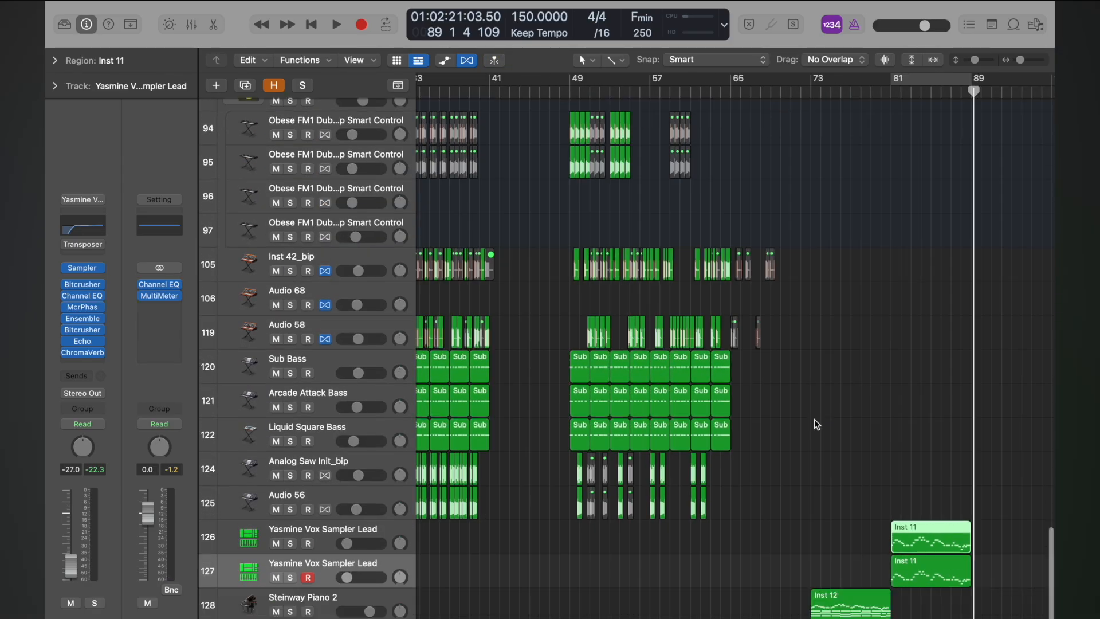
{"action": "scroll", "coordinate": [816, 424], "scroll_direction": "up", "scroll_amount": 10}
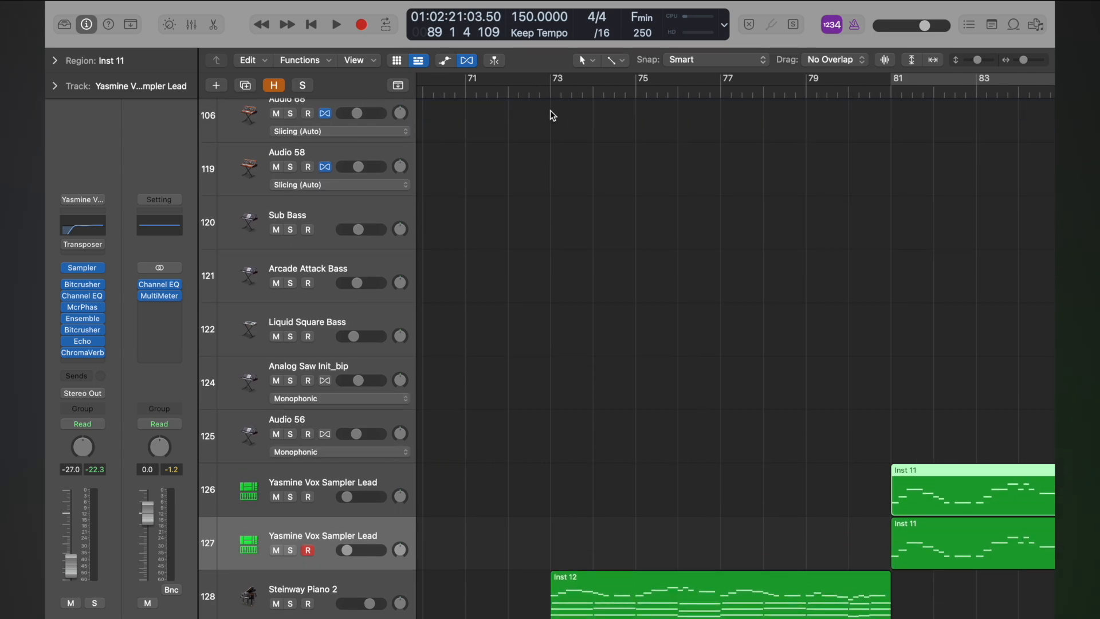
{"action": "scroll", "coordinate": [538, 142], "scroll_direction": "down", "scroll_amount": 3}
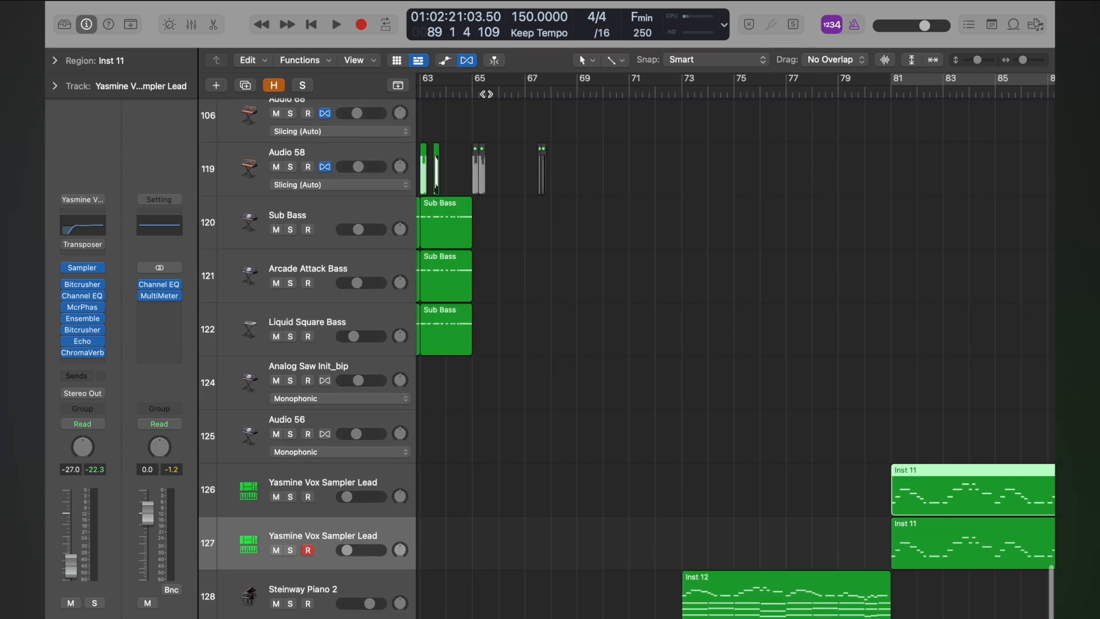
{"action": "left_click", "coordinate": [456, 92]}
{"action": "key", "text": "space"}
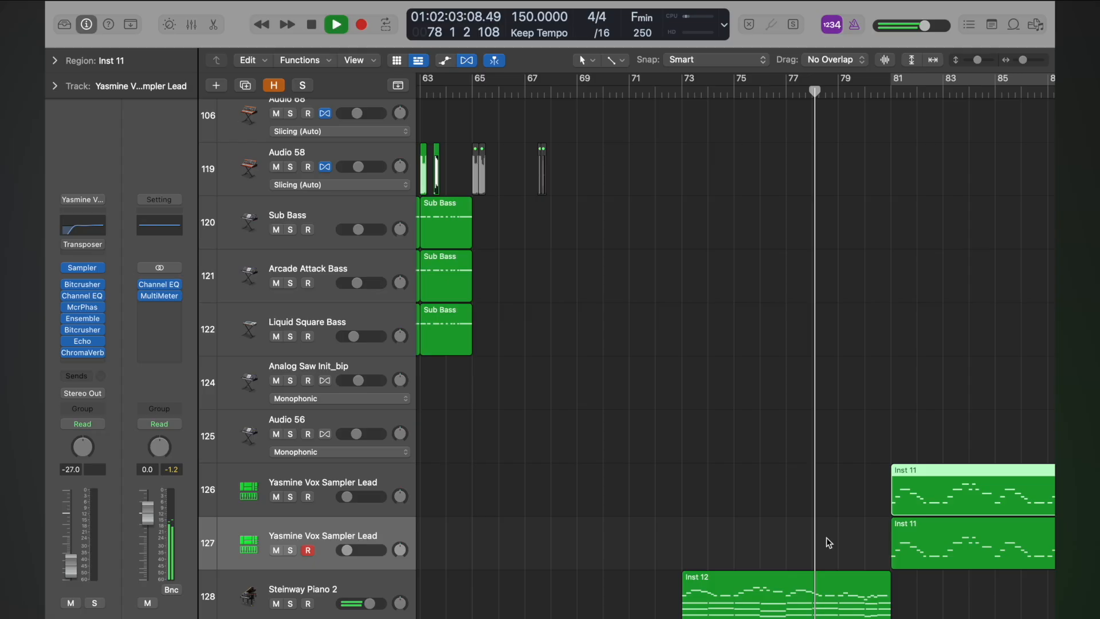
{"action": "key", "text": "space"}
Create one software instrument track with an empty channel strip below the Steinway Piano 2 track.
{"action": "scroll", "coordinate": [829, 544], "scroll_direction": "down", "scroll_amount": 3}
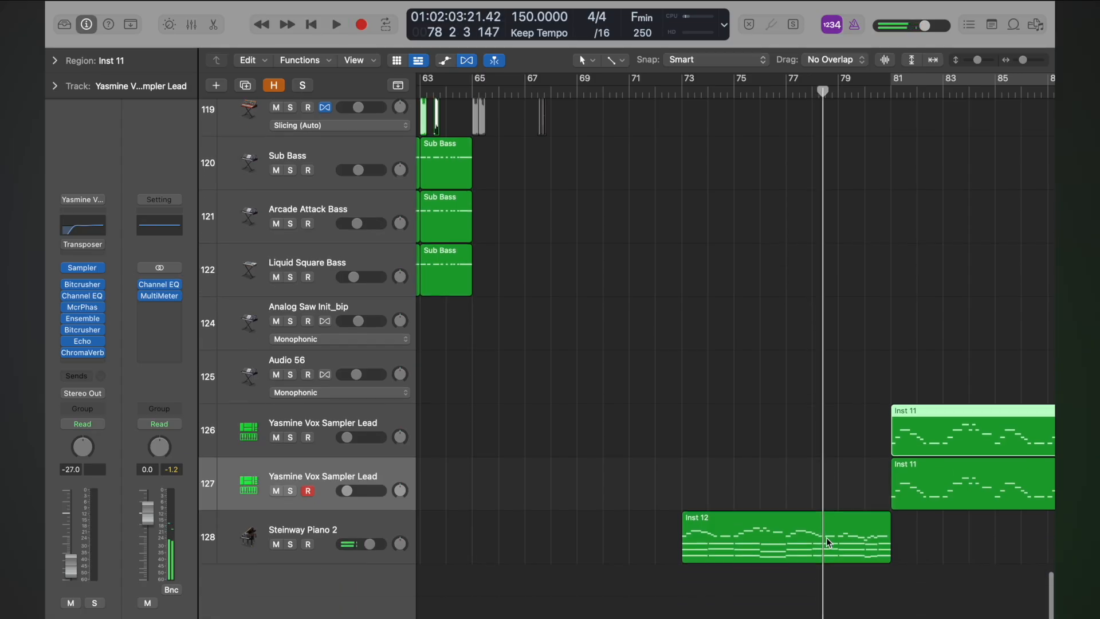
{"action": "left_click", "coordinate": [337, 531]}
{"action": "left_click", "coordinate": [216, 85]}
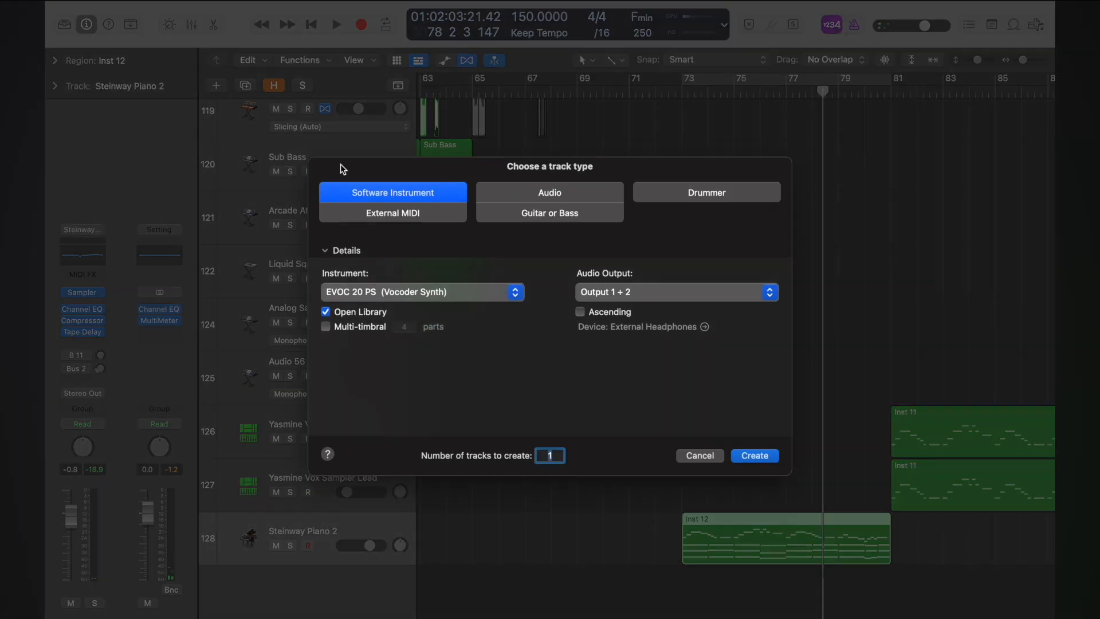
{"action": "left_click", "coordinate": [457, 295]}
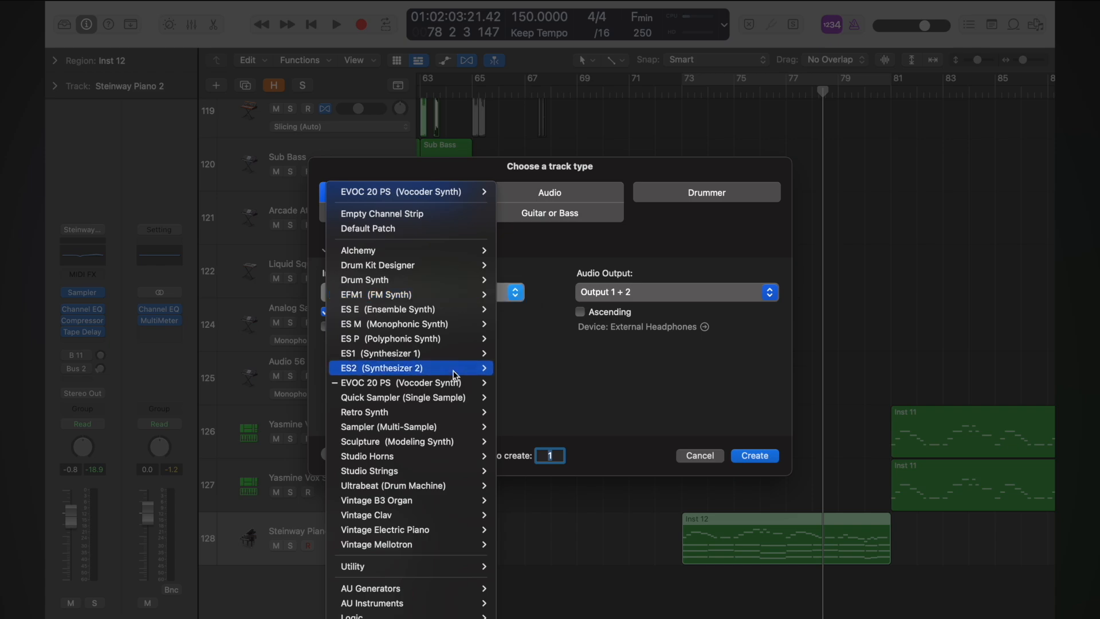
{"action": "mouse_move", "coordinate": [448, 473]}
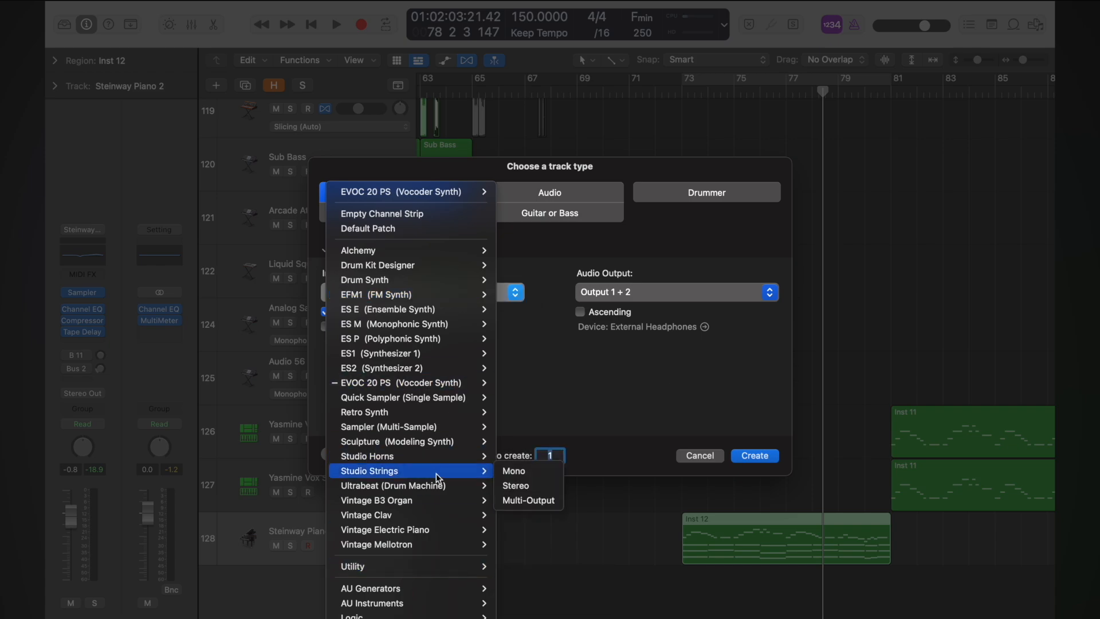
{"action": "left_click", "coordinate": [437, 215]}
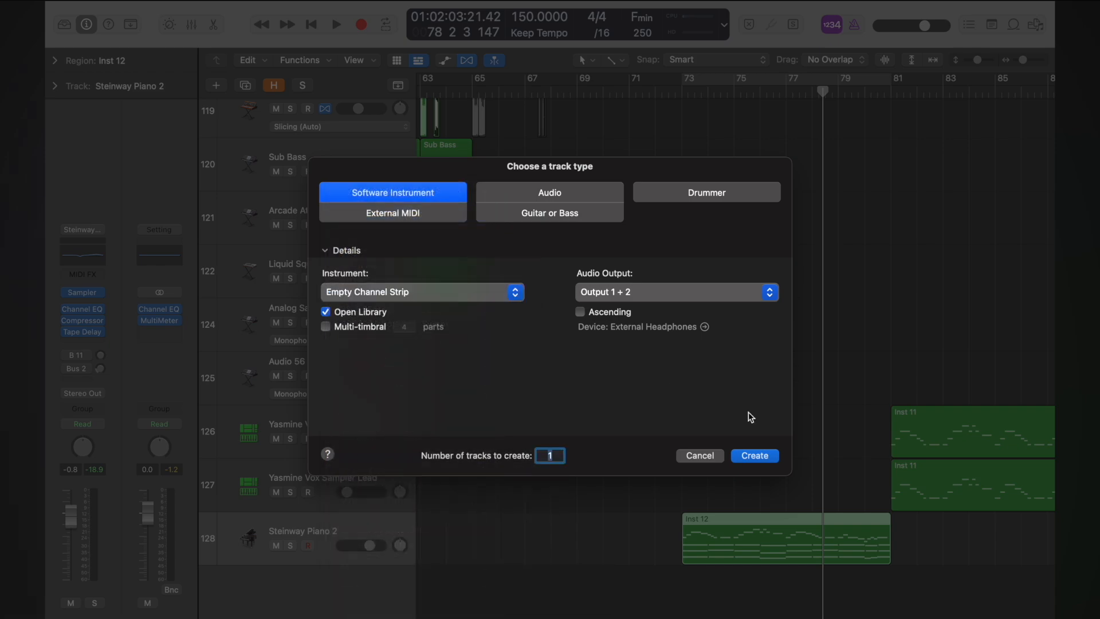
{"action": "left_click", "coordinate": [762, 458]}
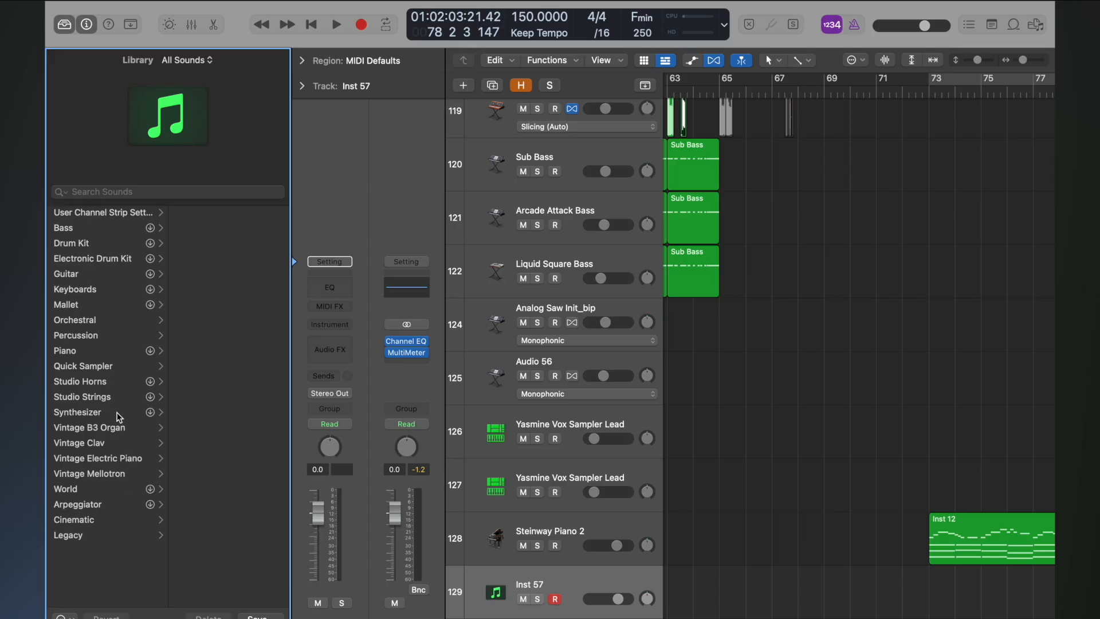
Load the Mixed Choir patch from the Orchestral Choir sounds onto the new instrument track.
{"action": "left_click", "coordinate": [100, 323]}
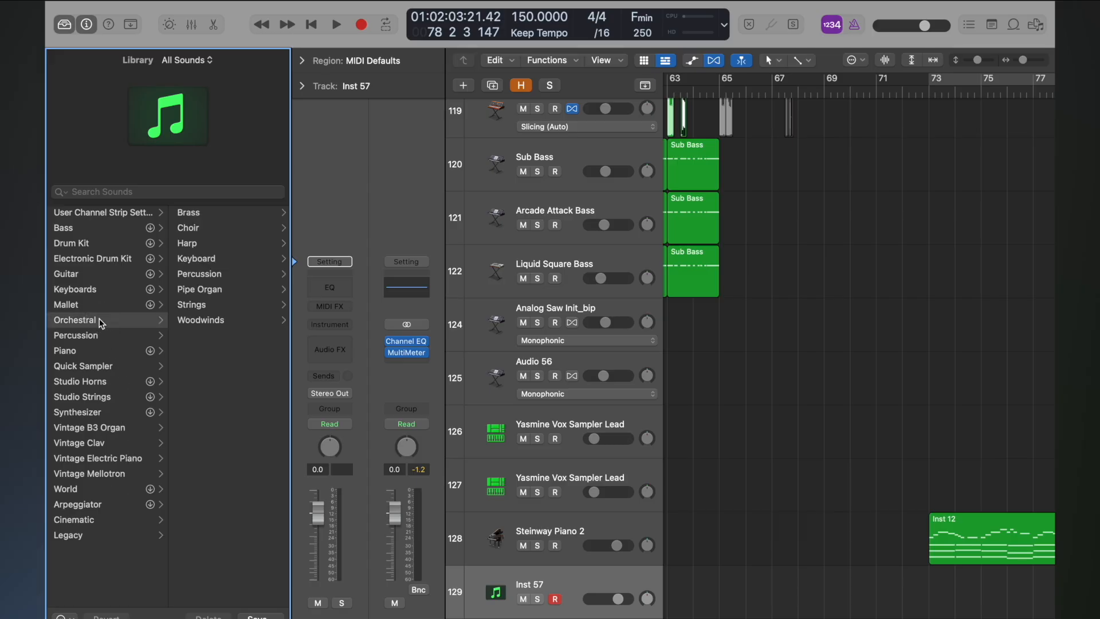
{"action": "left_click", "coordinate": [195, 228]}
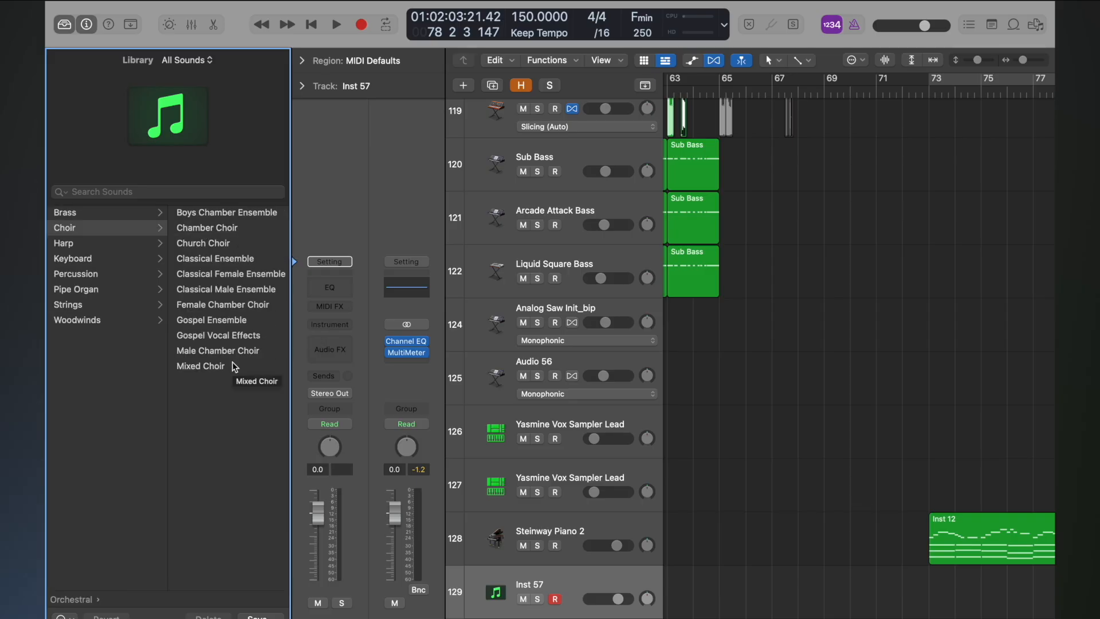
{"action": "left_click", "coordinate": [218, 369]}
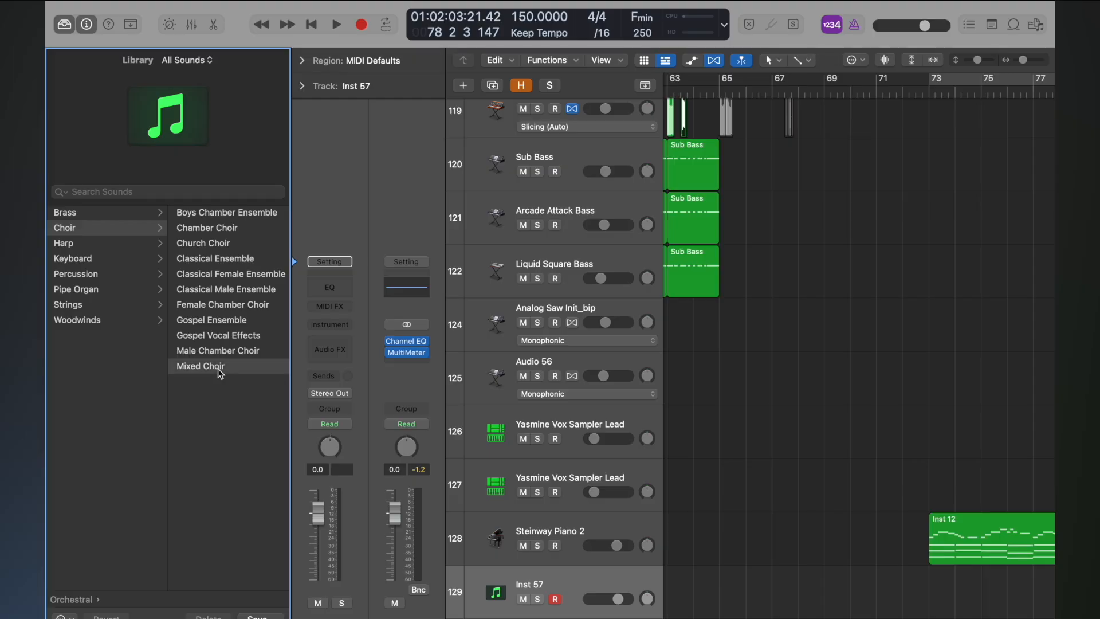
Audition the Mixed Choir sound by playing notes and chords with Musical Typing in octaves C2 and C3.
{"action": "key", "text": "super+k"}
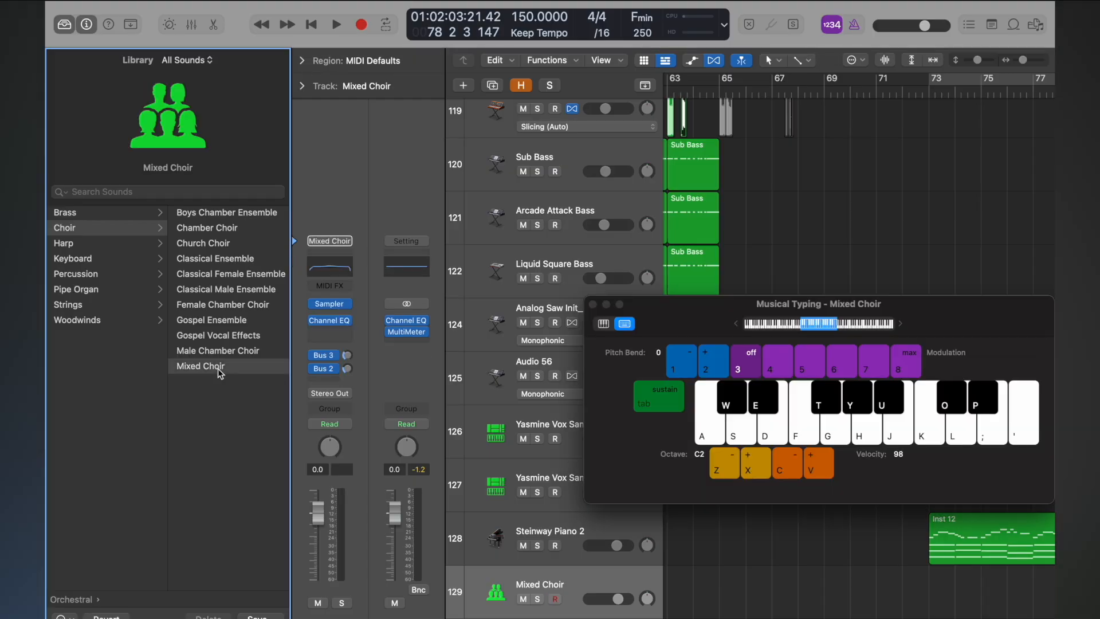
{"action": "key", "text": "a"}
{"action": "key", "text": "d"}
{"action": "key", "text": "g"}
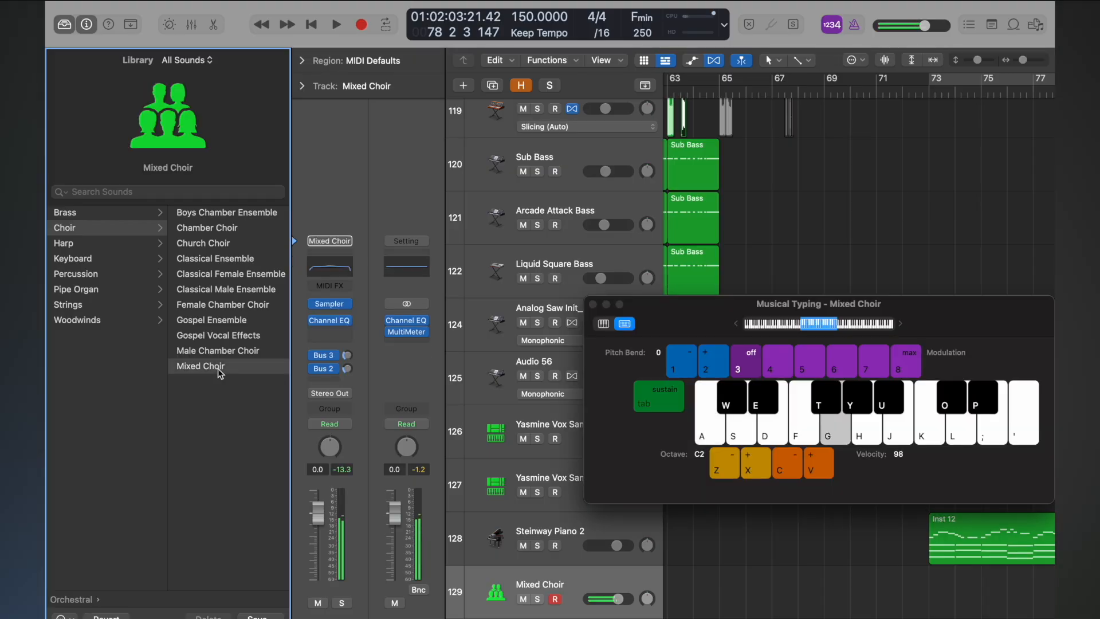
{"action": "key", "text": "d"}
{"action": "key", "text": "g"}
{"action": "key", "text": "d"}
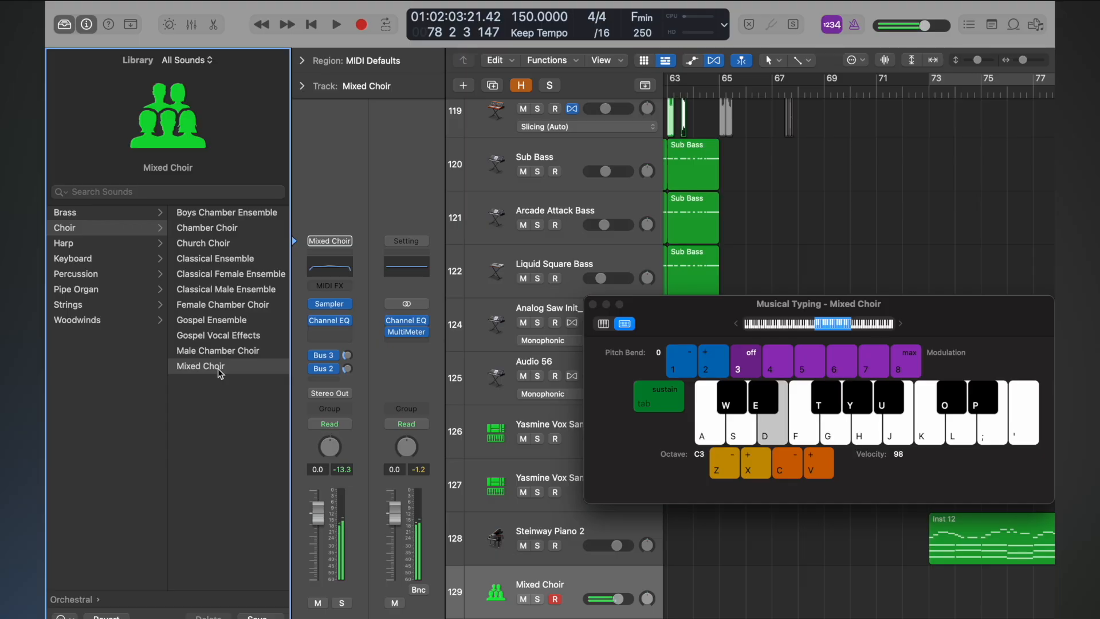
{"action": "key", "text": "f"}
{"action": "key", "text": "k"}
{"action": "key", "text": "semicolon"}
{"action": "key", "text": "a"}
{"action": "key", "text": "d"}
{"action": "key", "text": "g"}
{"action": "key", "text": "k"}
{"action": "key", "text": "semicolon"}
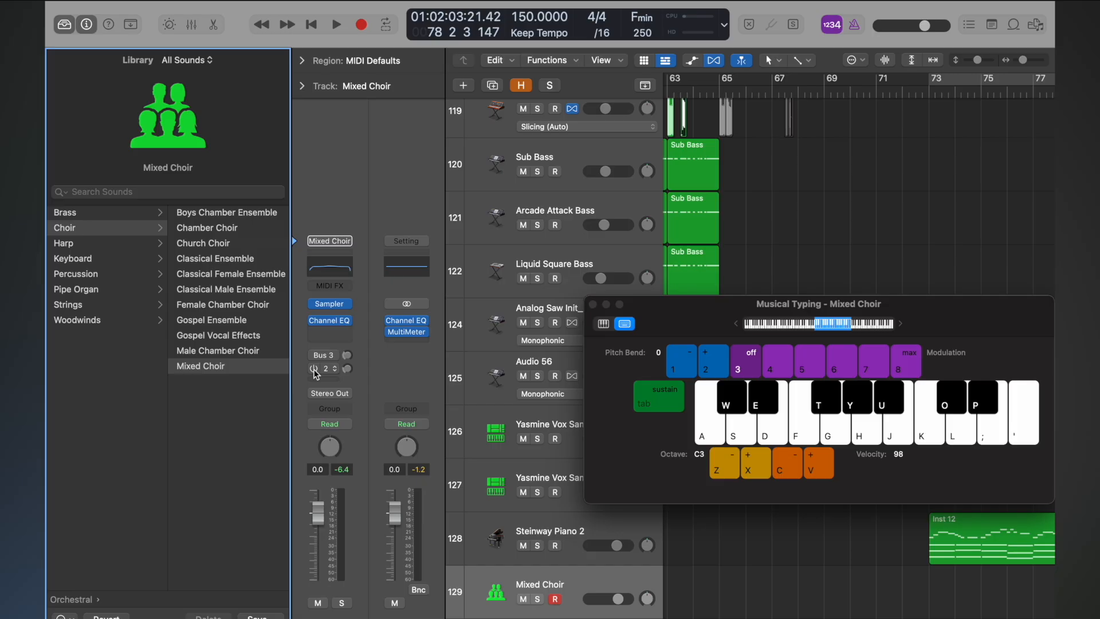
{"action": "key", "text": "a"}
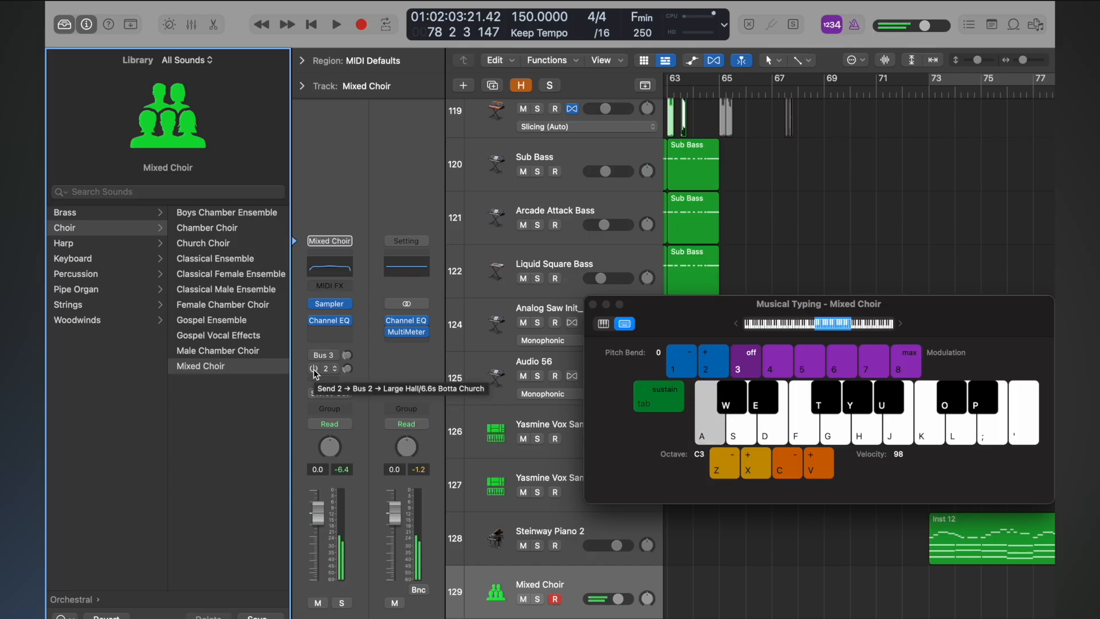
{"action": "key", "text": "d"}
{"action": "key", "text": "g"}
{"action": "key", "text": "d"}
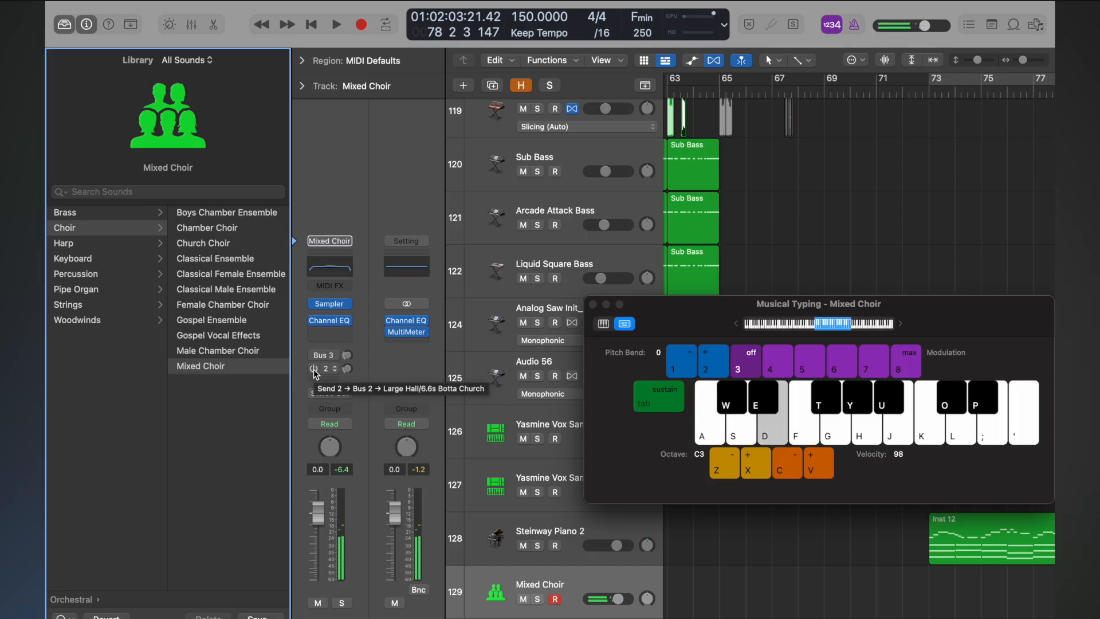
{"action": "key", "text": "d"}
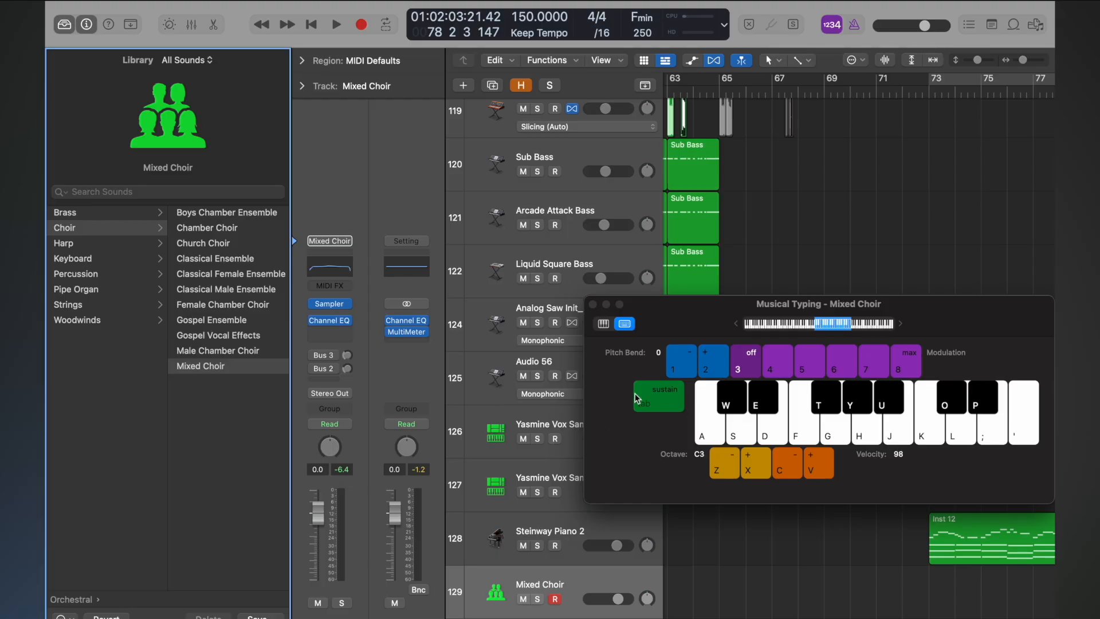
{"action": "left_click", "coordinate": [594, 305]}
Copy the Inst 12 region at bar 73 from Steinway Piano 2 to the Mixed Choir track and solo the choir.
{"action": "scroll", "coordinate": [793, 404], "scroll_direction": "right", "scroll_amount": 5}
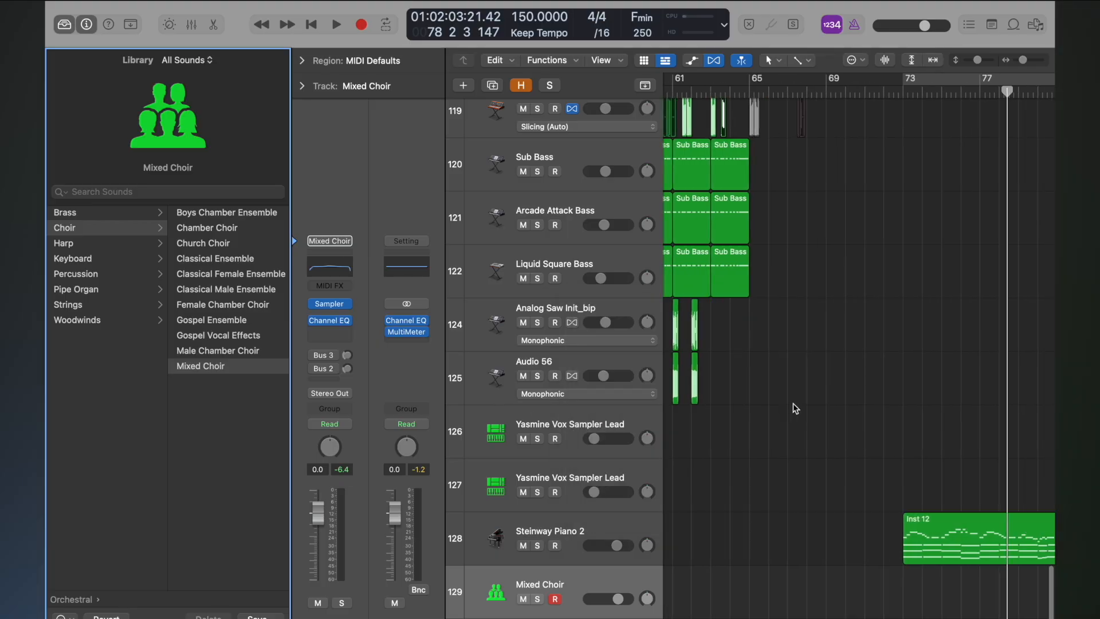
{"action": "scroll", "coordinate": [792, 403], "scroll_direction": "left", "scroll_amount": 3}
{"action": "scroll", "coordinate": [793, 403], "scroll_direction": "down", "scroll_amount": 2}
{"action": "left_click_drag", "start_coordinate": [834, 478], "coordinate": [834, 531]}
{"action": "left_click", "coordinate": [537, 545]}
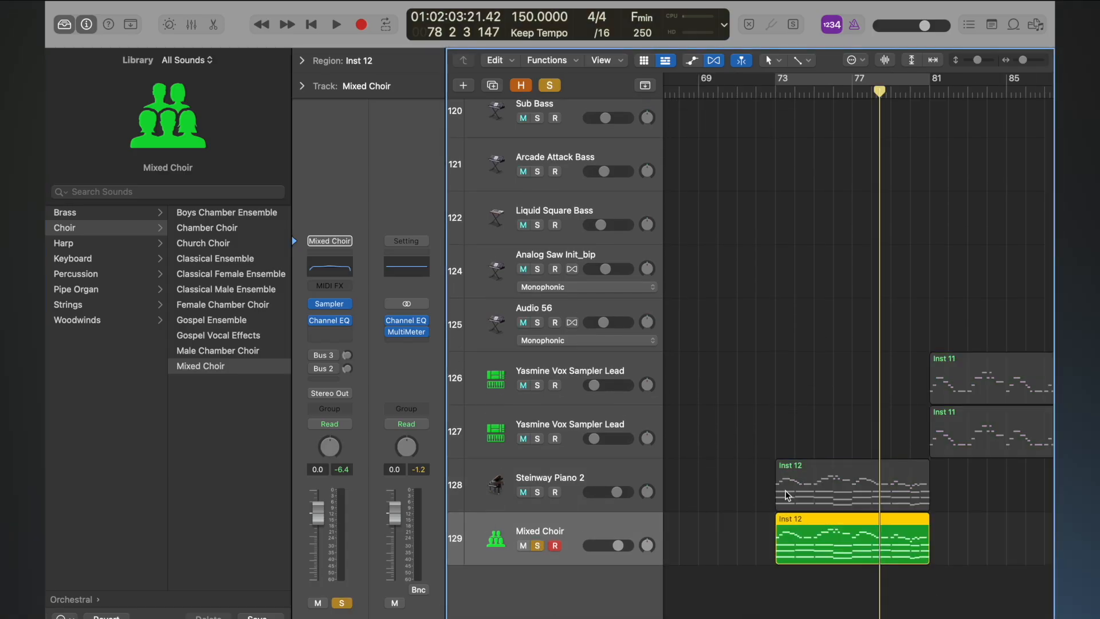
Delete the upper melody notes from the choir's Inst 12 region in the Piano Roll, leaving only the chord notes.
{"action": "double_click", "coordinate": [846, 554]}
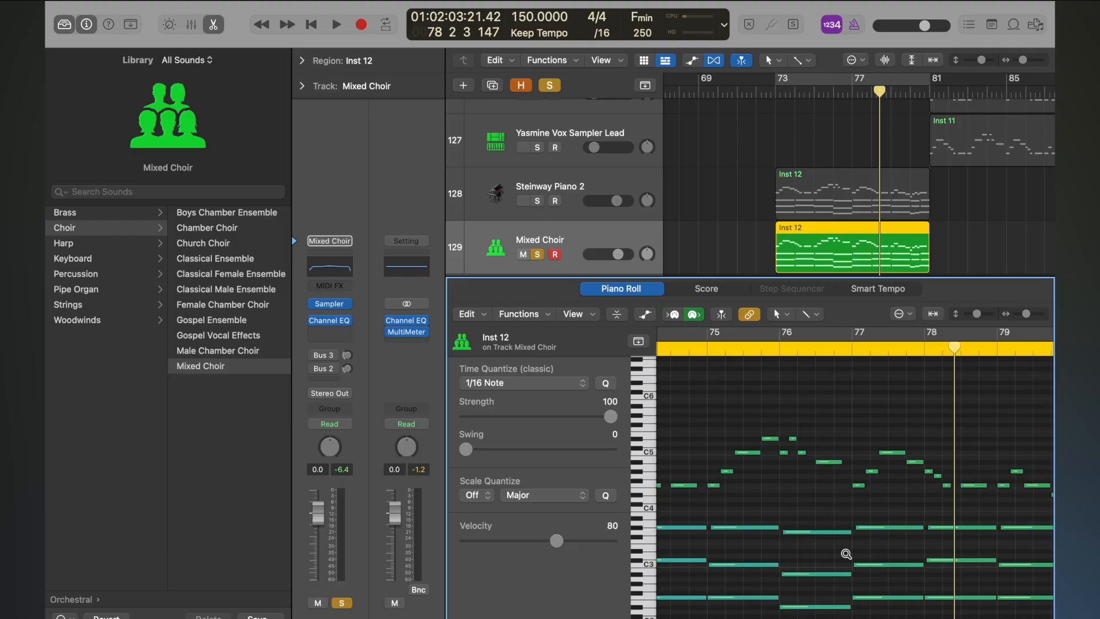
{"action": "scroll", "coordinate": [846, 554], "scroll_direction": "down", "scroll_amount": 5}
{"action": "scroll", "coordinate": [846, 554], "scroll_direction": "right", "scroll_amount": 3}
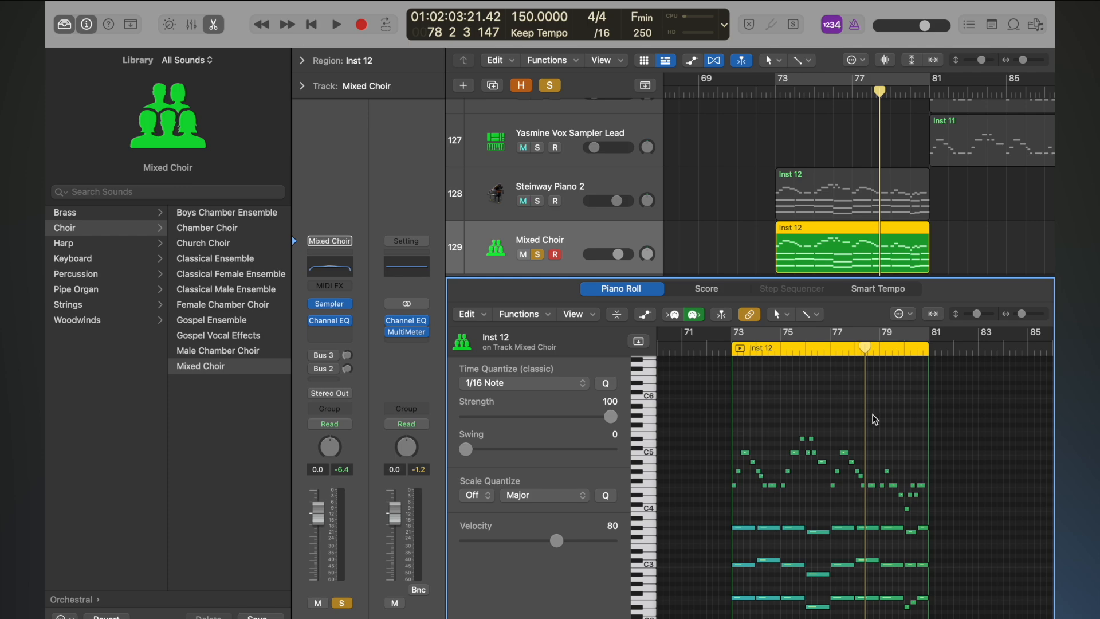
{"action": "left_click_drag", "start_coordinate": [711, 424], "coordinate": [994, 518]}
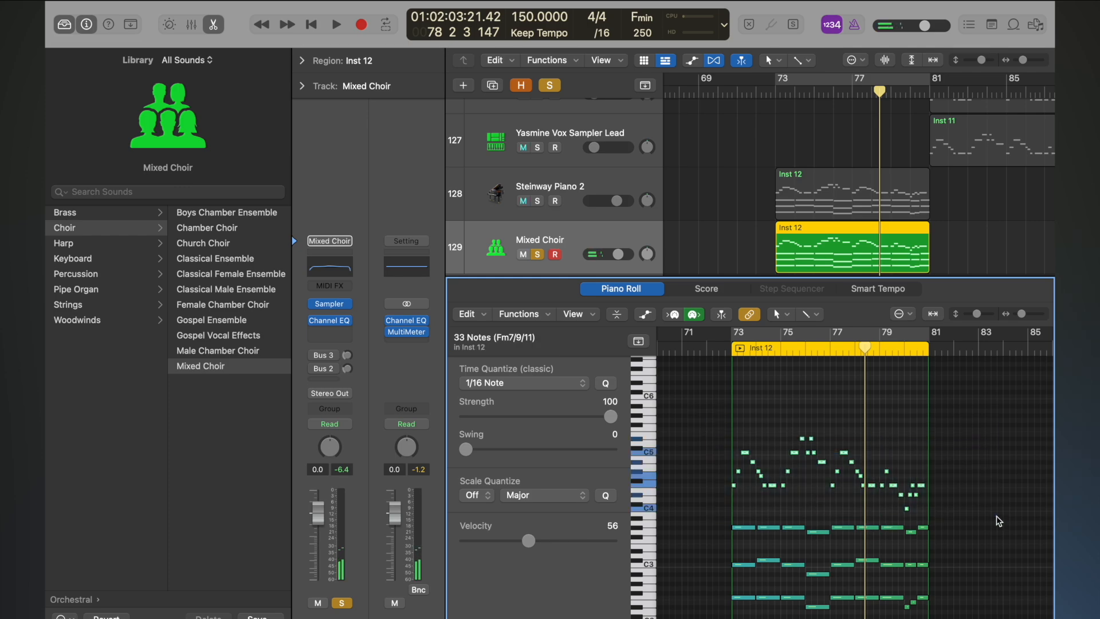
{"action": "key", "text": "Delete"}
Play the soloed choir chords from bar 73 and examine their note layout in the Piano Roll.
{"action": "left_click", "coordinate": [773, 89]}
{"action": "key", "text": "space"}
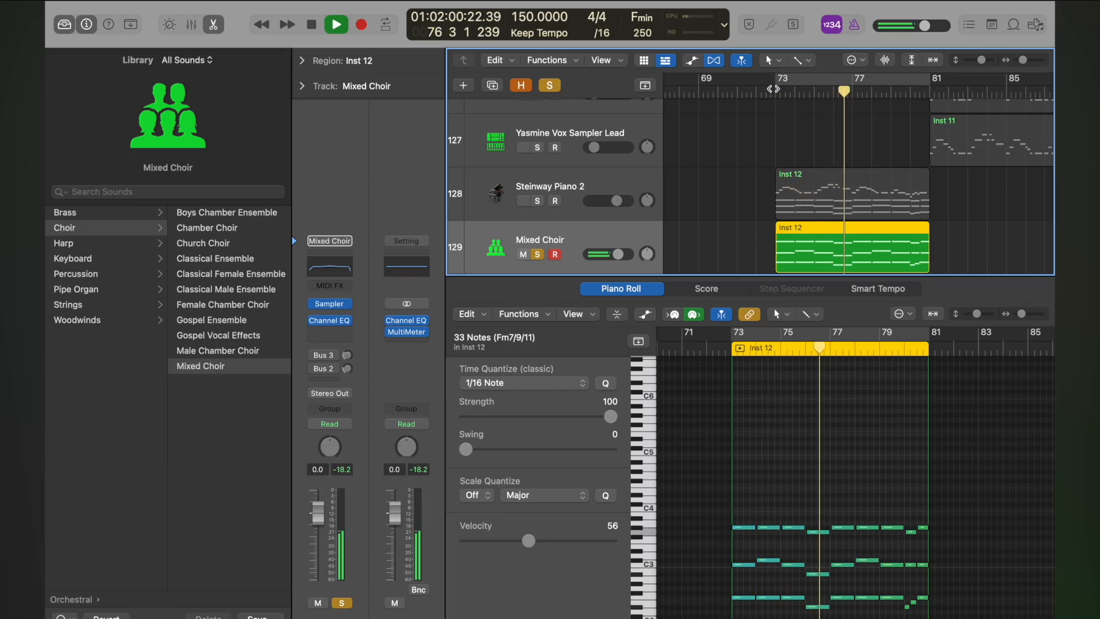
{"action": "key", "text": "space"}
{"action": "scroll", "coordinate": [840, 336], "scroll_direction": "up", "scroll_amount": 5}
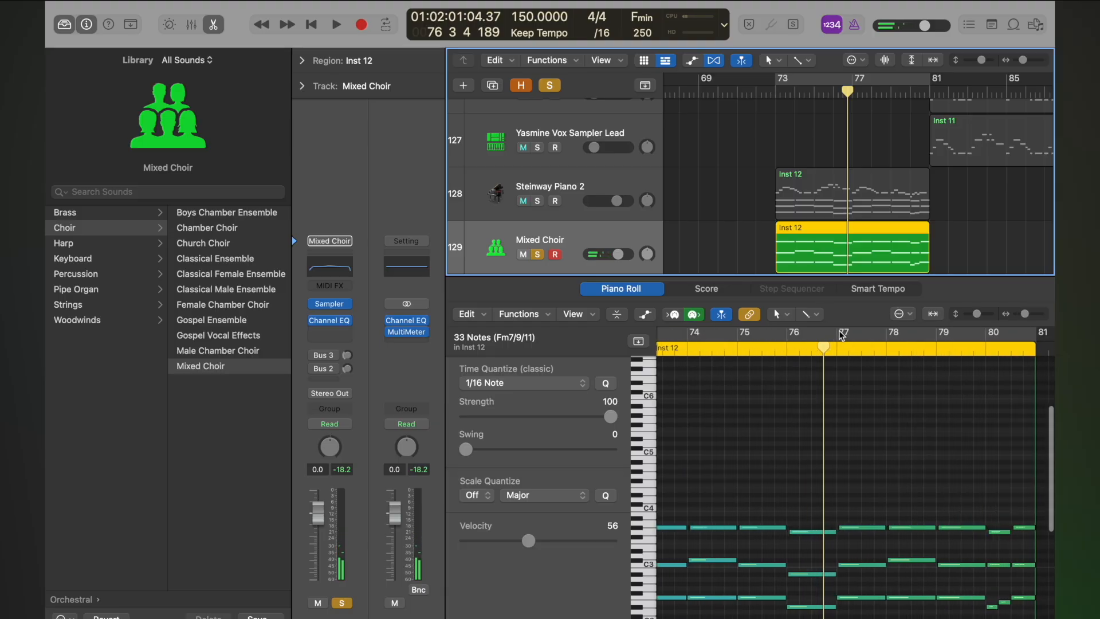
{"action": "scroll", "coordinate": [840, 336], "scroll_direction": "left", "scroll_amount": 2}
{"action": "scroll", "coordinate": [840, 335], "scroll_direction": "down", "scroll_amount": 4}
{"action": "scroll", "coordinate": [839, 335], "scroll_direction": "left", "scroll_amount": 2}
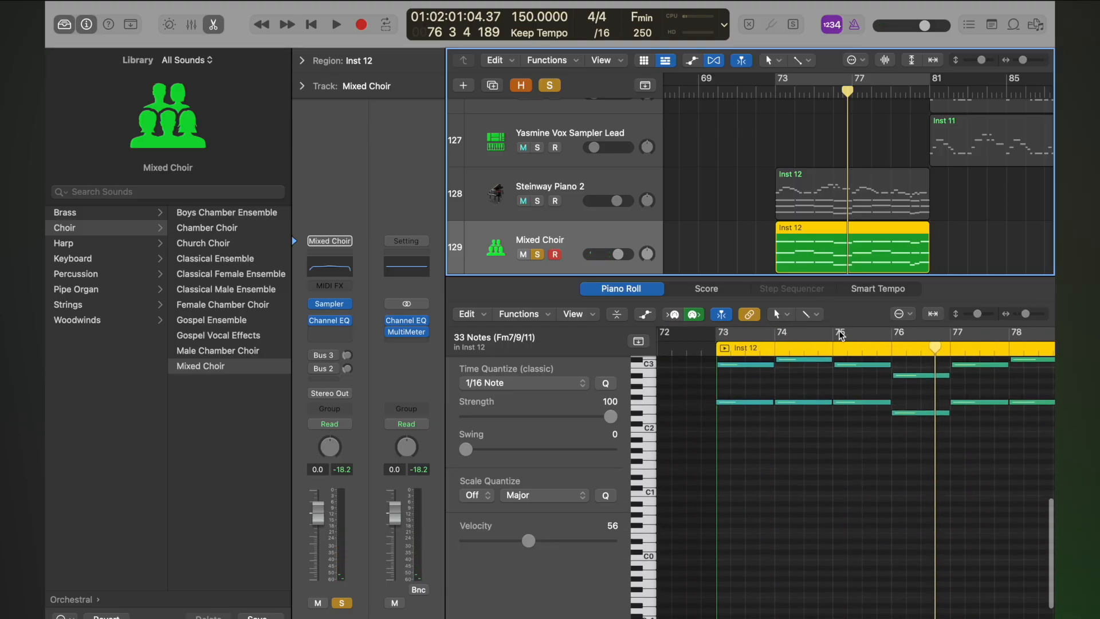
{"action": "scroll", "coordinate": [852, 344], "scroll_direction": "down", "scroll_amount": 2}
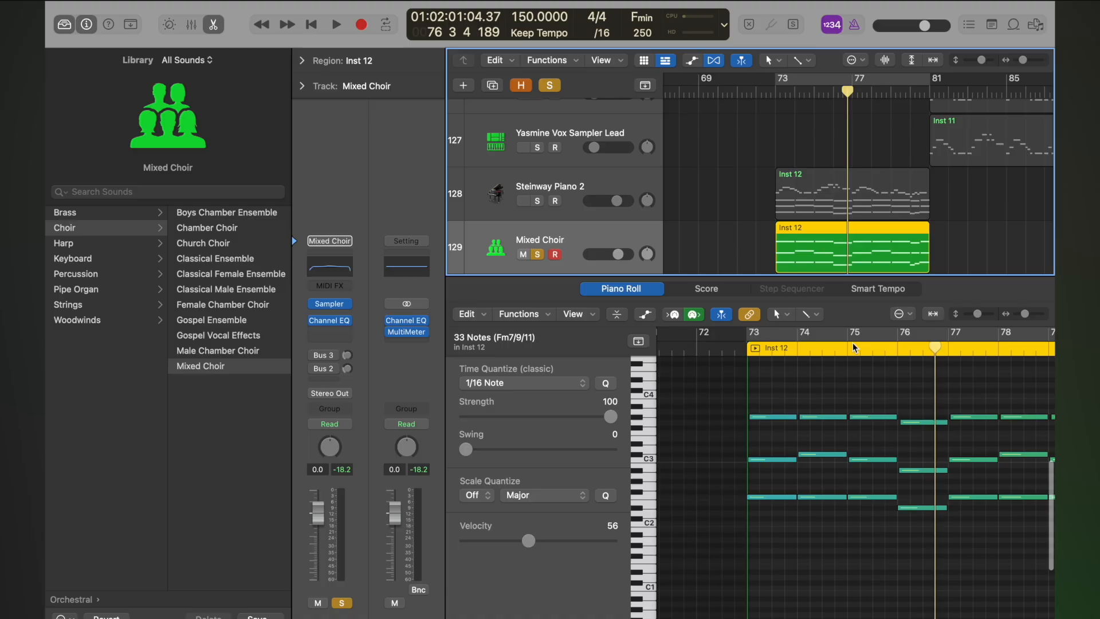
{"action": "scroll", "coordinate": [853, 343], "scroll_direction": "up", "scroll_amount": 4}
{"action": "left_click", "coordinate": [771, 383]}
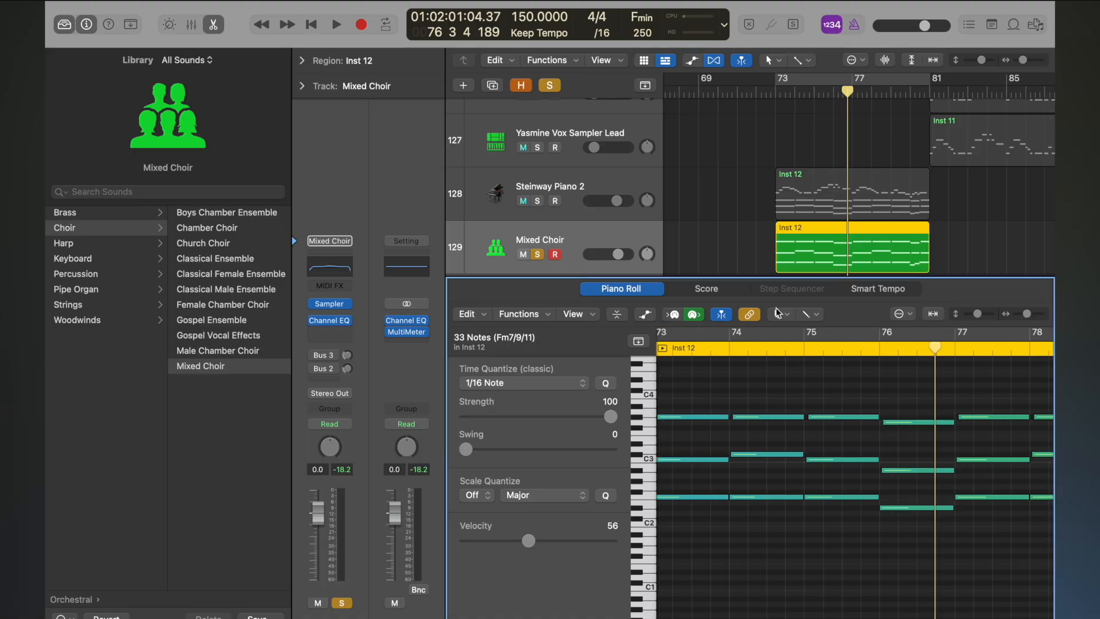
Delete the copied Inst 12 region from the Mixed Choir track, close the Piano Roll and clear the solo.
{"action": "left_click", "coordinate": [806, 257]}
{"action": "key", "text": "Delete"}
{"action": "key", "text": "p"}
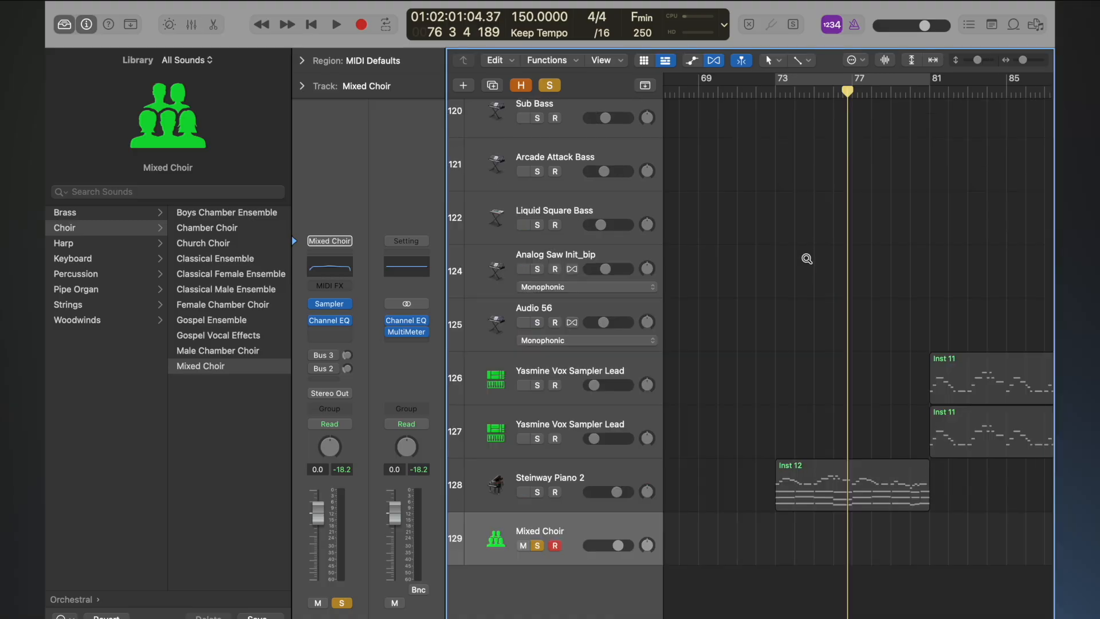
{"action": "left_click", "coordinate": [807, 259], "text": "ctrl+alt"}
{"action": "left_click", "coordinate": [548, 84]}
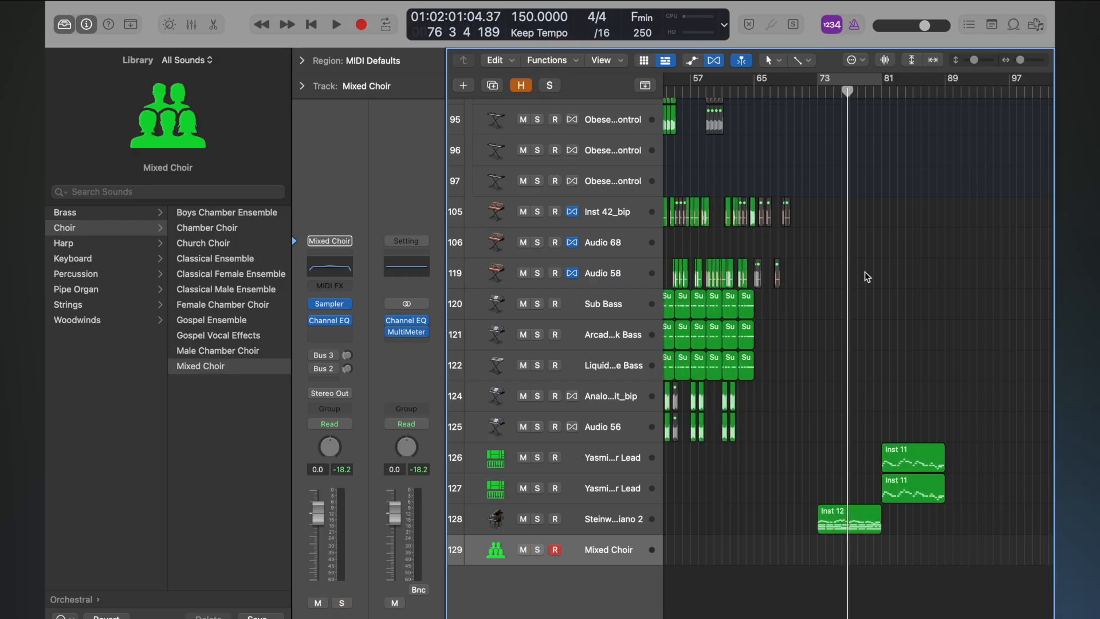
Solo the Chords track with regions in bars 65 to 81 and play it from bar 65 and again from bar 73.
{"action": "scroll", "coordinate": [867, 276], "scroll_direction": "up", "scroll_amount": 15}
{"action": "scroll", "coordinate": [866, 277], "scroll_direction": "up", "scroll_amount": 12}
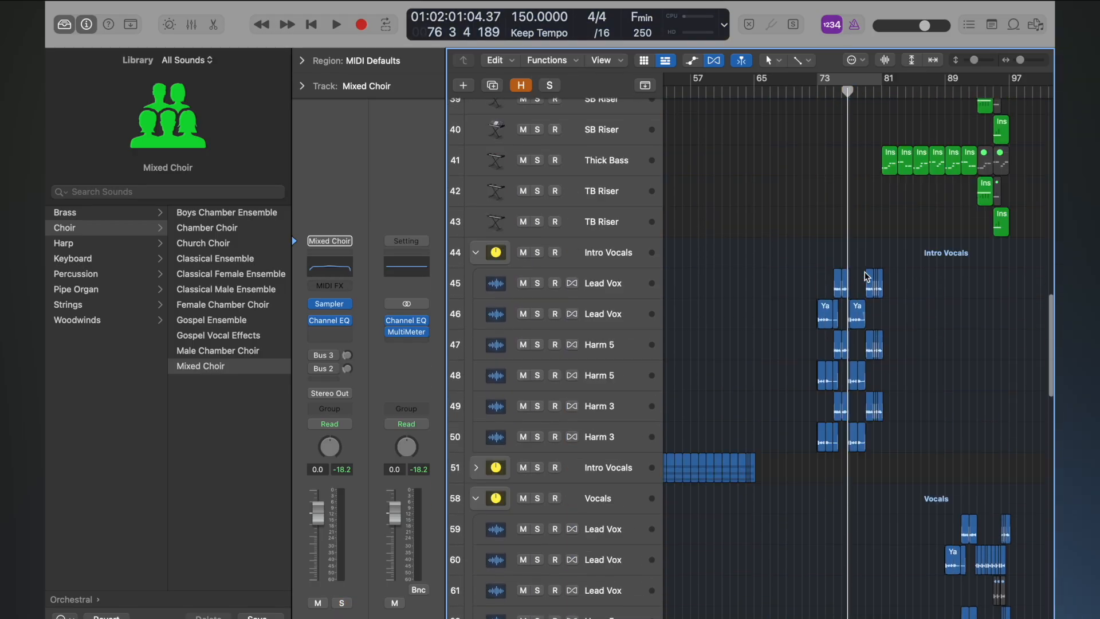
{"action": "key", "text": "super+Right"}
{"action": "key", "text": "super+Right"}
{"action": "key", "text": "super+Right"}
{"action": "key", "text": "super+Right"}
{"action": "key", "text": "super+Right"}
{"action": "key", "text": "super+Right"}
{"action": "scroll", "coordinate": [783, 239], "scroll_direction": "left", "scroll_amount": 5}
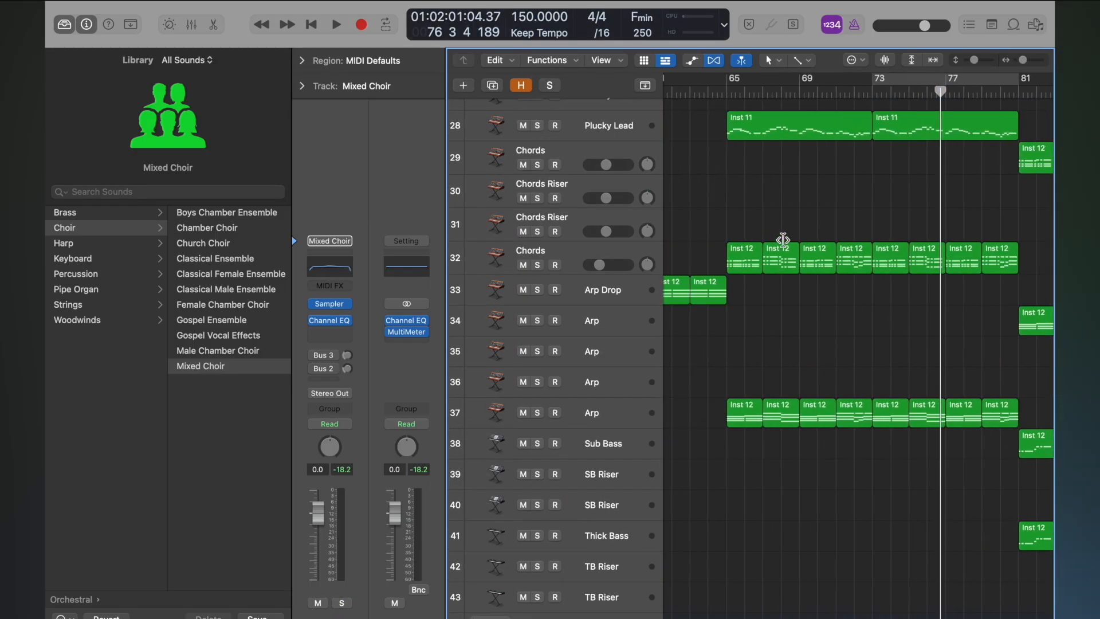
{"action": "left_click", "coordinate": [723, 92]}
{"action": "left_click", "coordinate": [537, 265]}
{"action": "key", "text": "space"}
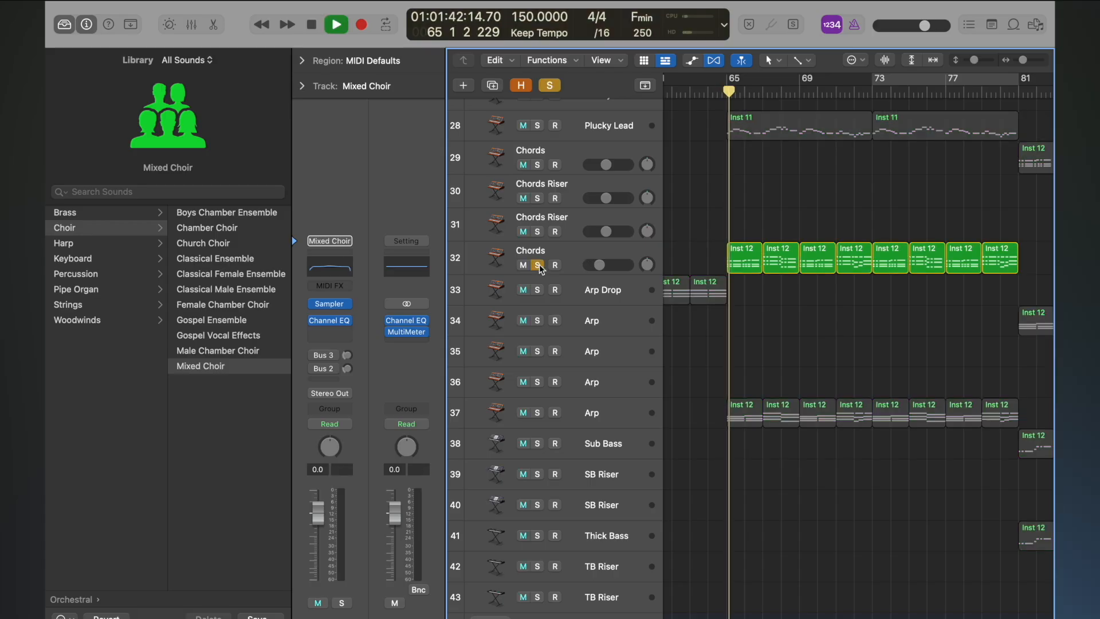
{"action": "left_click", "coordinate": [871, 92]}
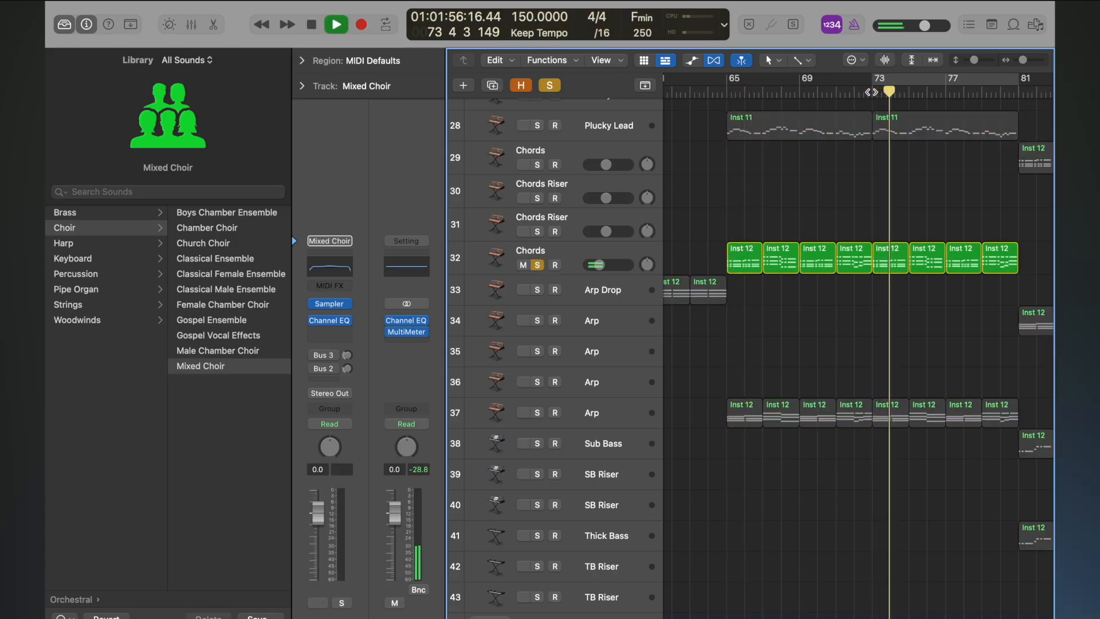
{"action": "key", "text": "space"}
Solo the Arp track 37 in place of the Chords track and play it from bar 65.
{"action": "left_click", "coordinate": [537, 412]}
{"action": "left_click", "coordinate": [537, 265]}
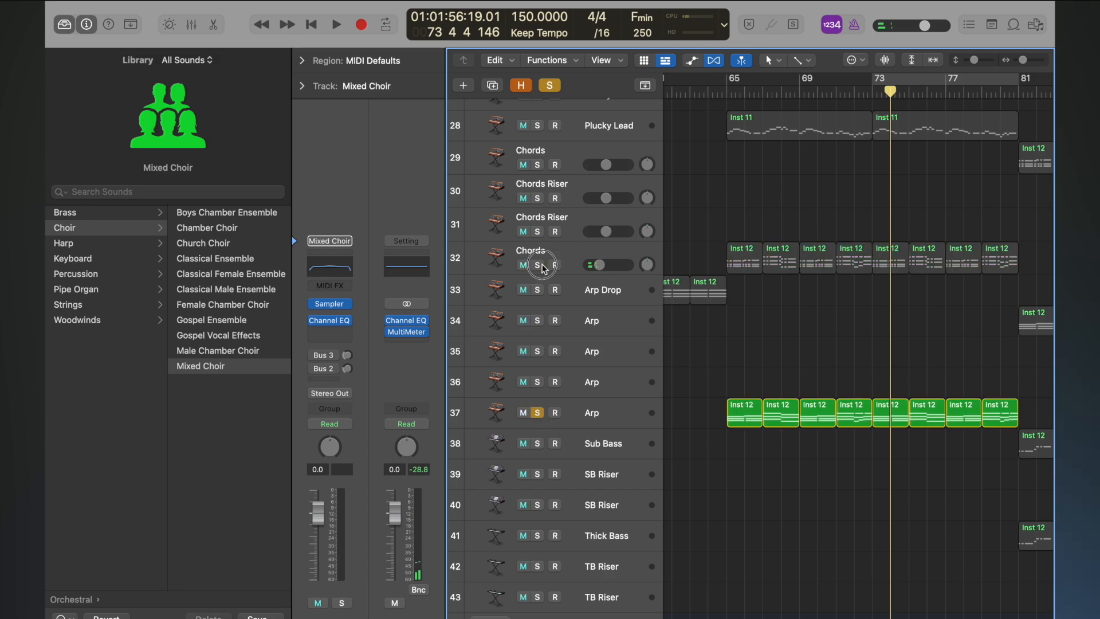
{"action": "left_click", "coordinate": [727, 94]}
{"action": "key", "text": "space"}
{"action": "scroll", "coordinate": [798, 400], "scroll_direction": "down", "scroll_amount": 4}
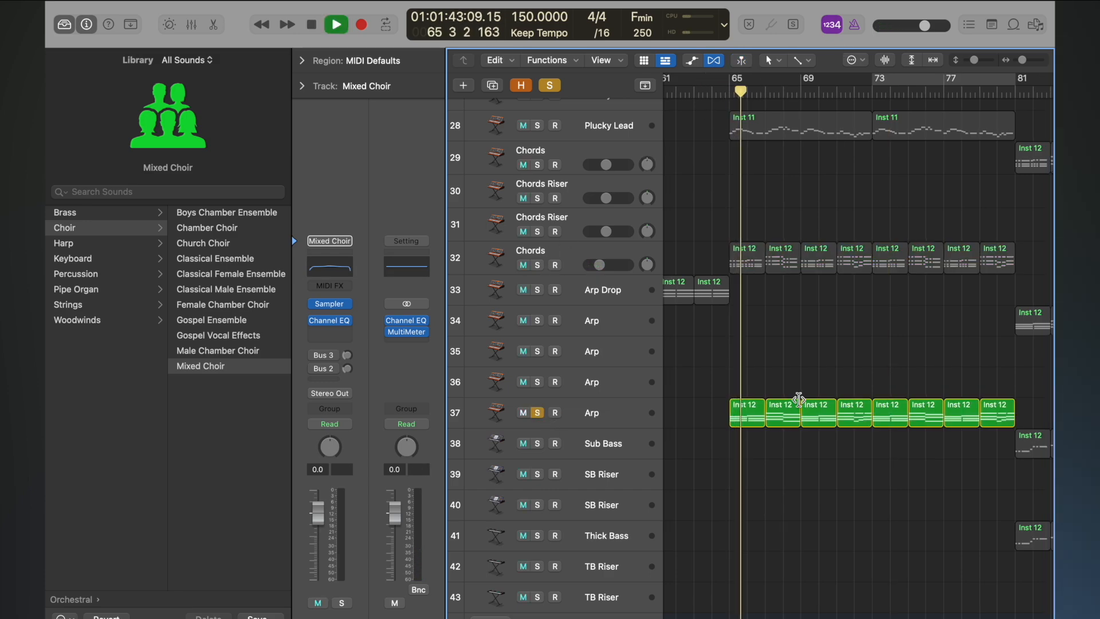
{"action": "scroll", "coordinate": [825, 407], "scroll_direction": "up", "scroll_amount": 1}
{"action": "key", "text": "space"}
Copy the eight Inst 12 regions from Arp track 37 to the Mixed Choir track at bar 73, without the automation data.
{"action": "left_click_drag", "start_coordinate": [845, 416], "coordinate": [726, 431]}
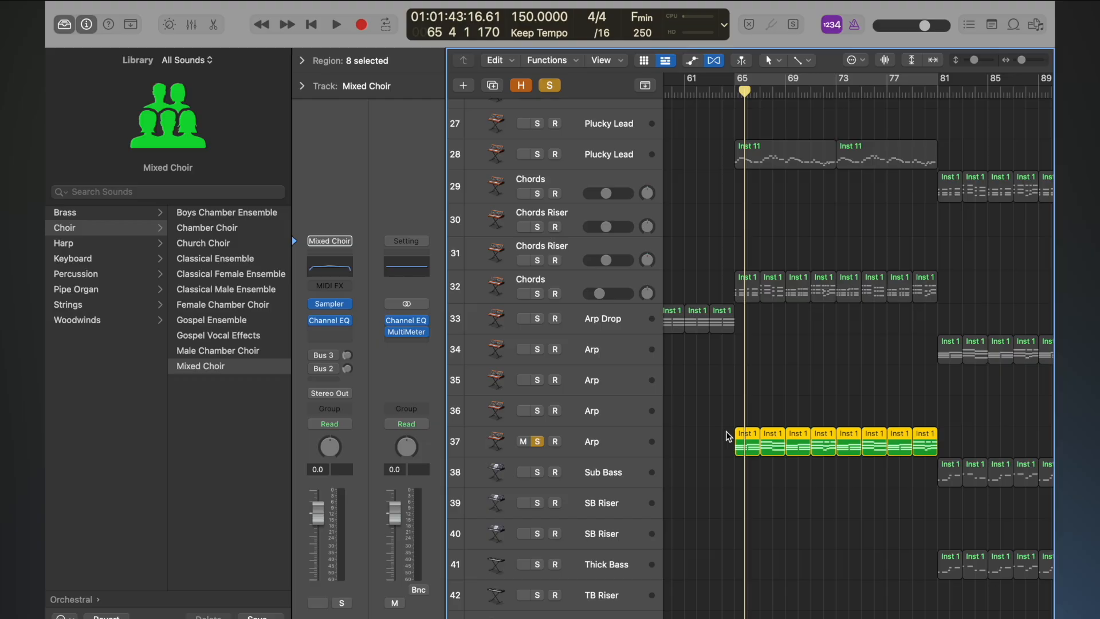
{"action": "scroll", "coordinate": [726, 431], "scroll_direction": "down", "scroll_amount": 15}
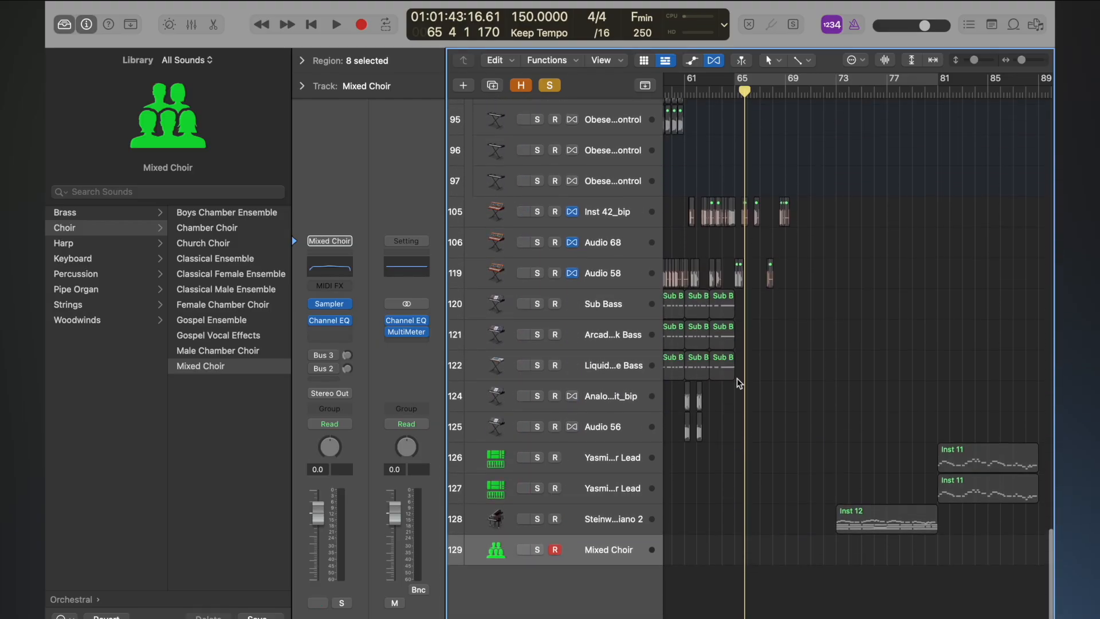
{"action": "mouse_move", "coordinate": [747, 96]}
{"action": "left_mouse_down"}
{"action": "mouse_move", "coordinate": [759, 96]}
{"action": "mouse_move", "coordinate": [734, 90]}
{"action": "left_mouse_up"}
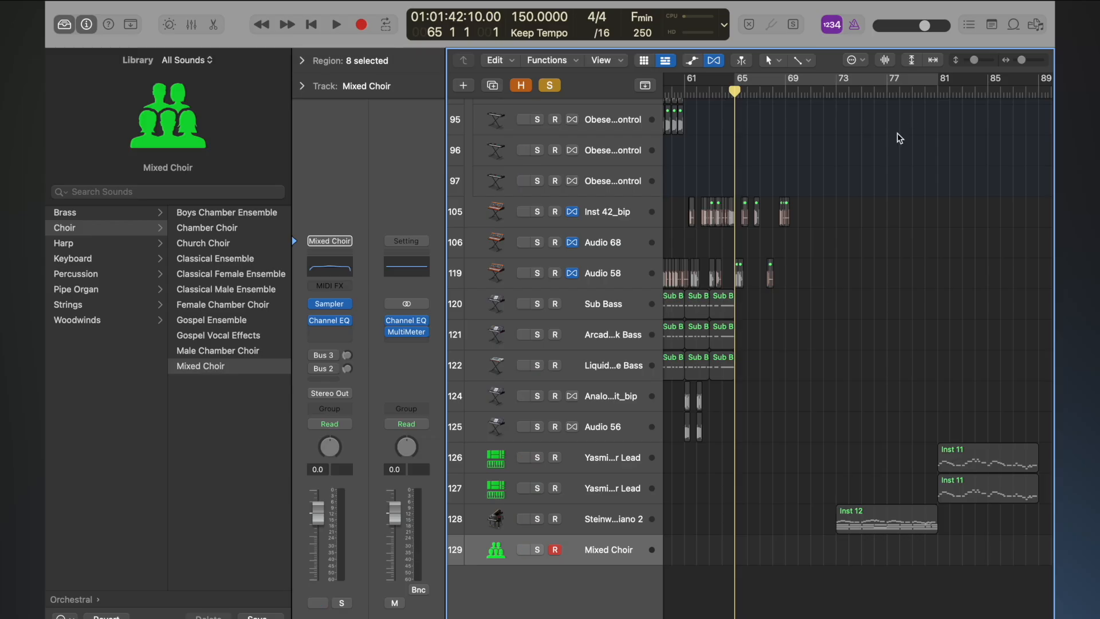
{"action": "left_click", "coordinate": [834, 92]}
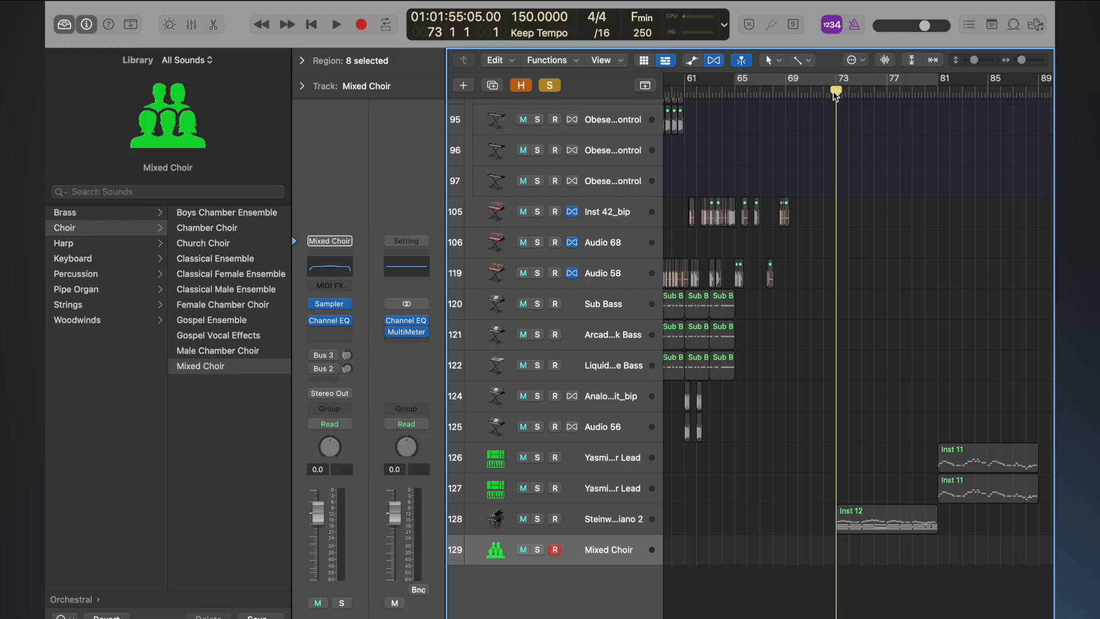
{"action": "key", "text": "super+v"}
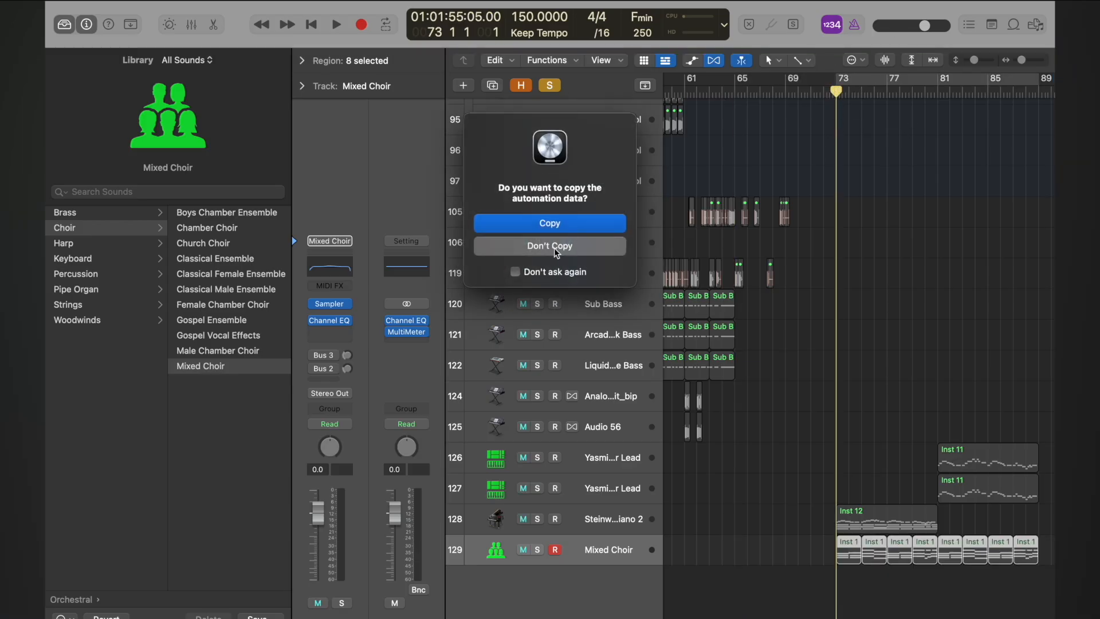
{"action": "left_click", "coordinate": [551, 246]}
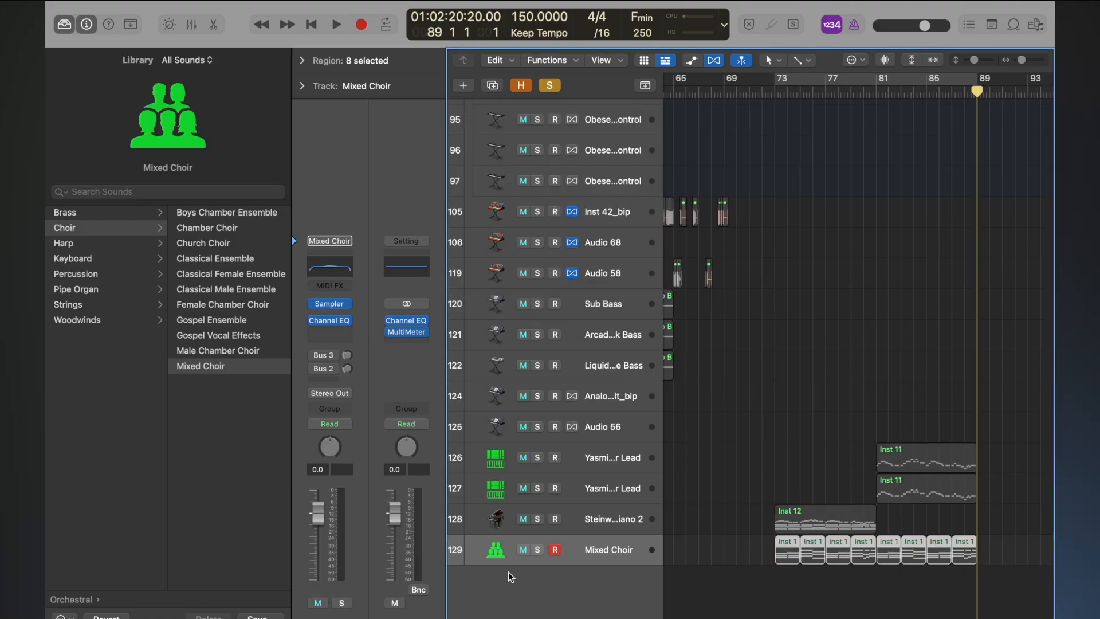
Solo the Mixed Choir track and play the pasted chord regions from bar 73.
{"action": "left_click", "coordinate": [537, 550]}
{"action": "left_click", "coordinate": [773, 94]}
{"action": "key", "text": "space"}
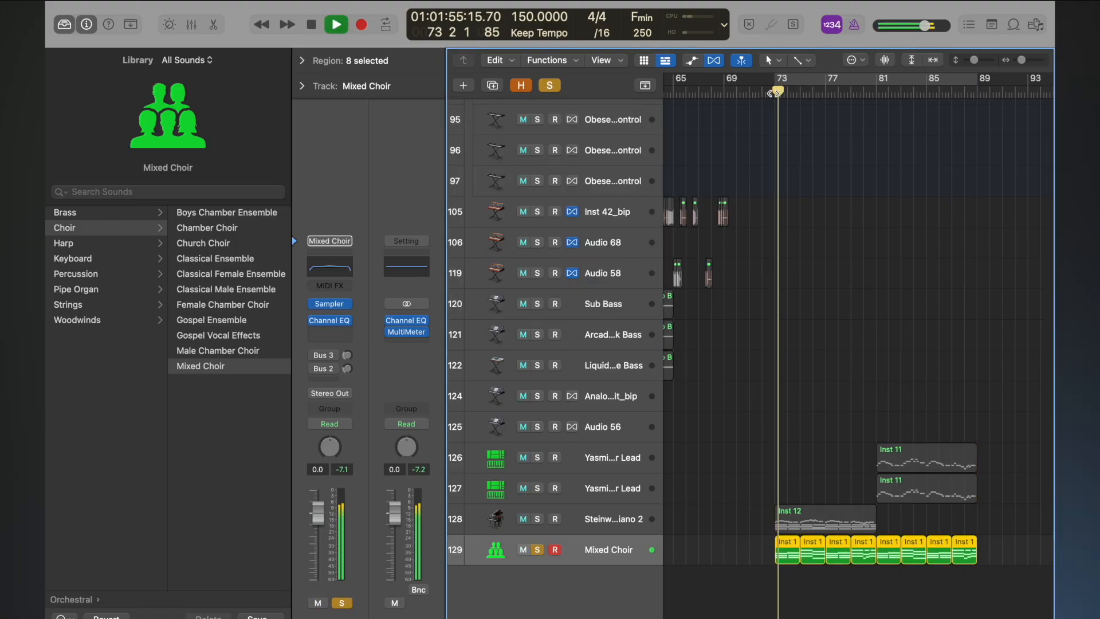
{"action": "key", "text": "space"}
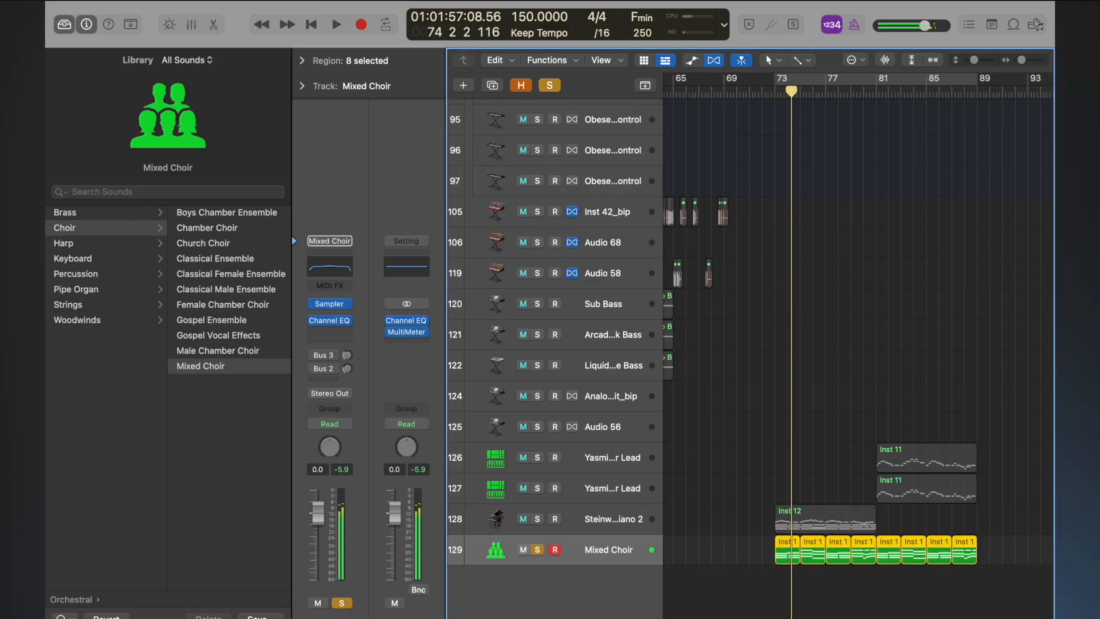
Join the first four Mixed Choir regions into one region from bar 73 to 81 and delete the four regions after it.
{"action": "left_click", "coordinate": [754, 555]}
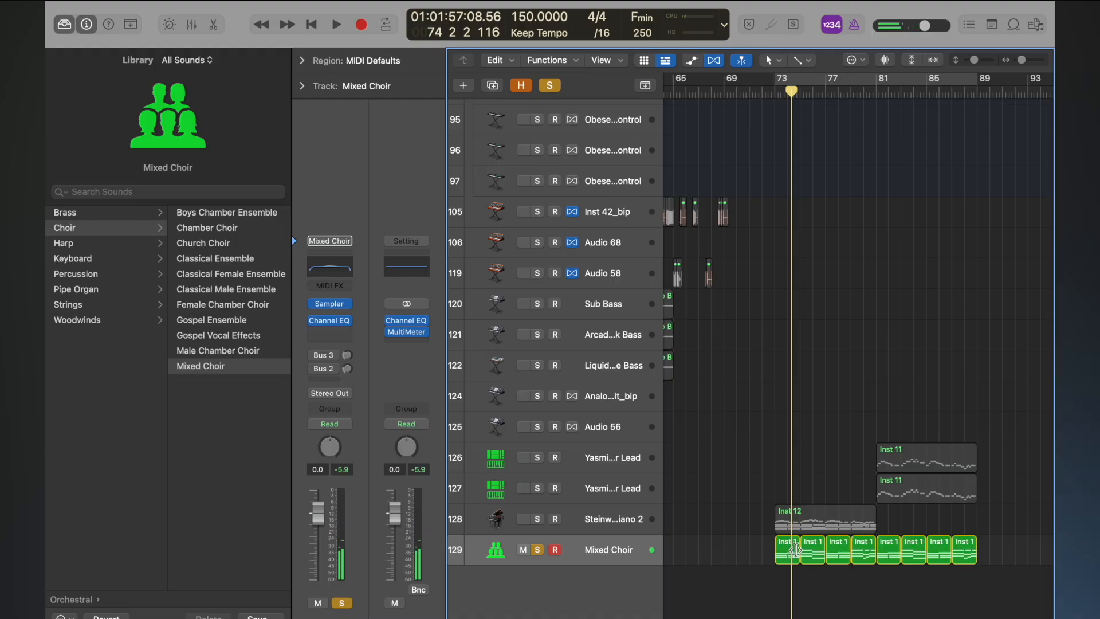
{"action": "left_click_drag", "start_coordinate": [795, 550], "coordinate": [869, 555]}
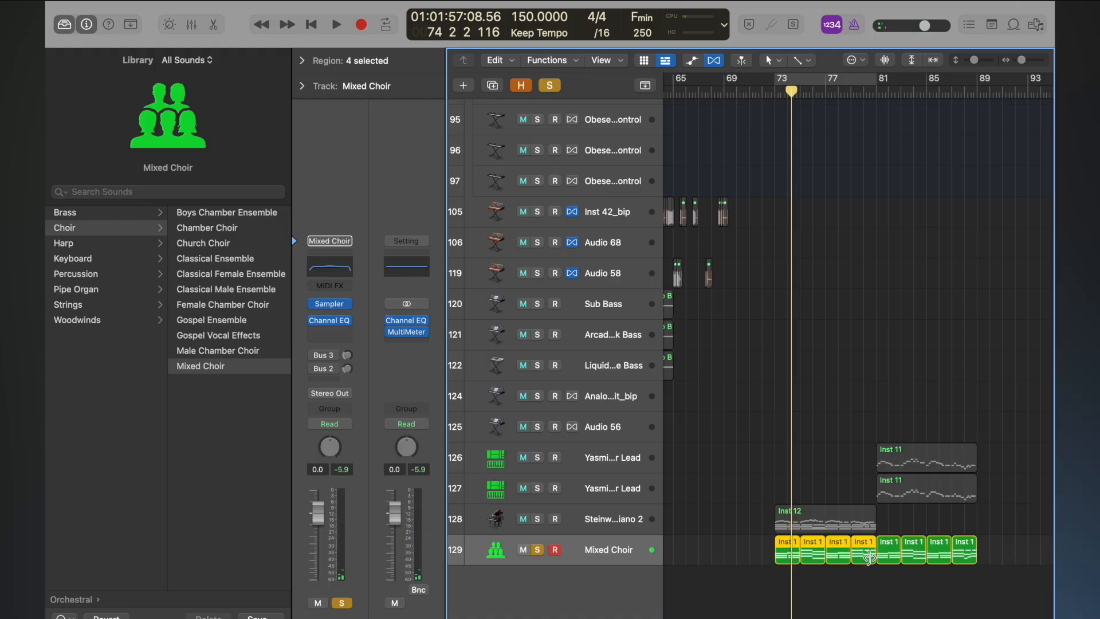
{"action": "left_click_drag", "start_coordinate": [998, 564], "coordinate": [875, 552]}
{"action": "key", "text": "Delete"}
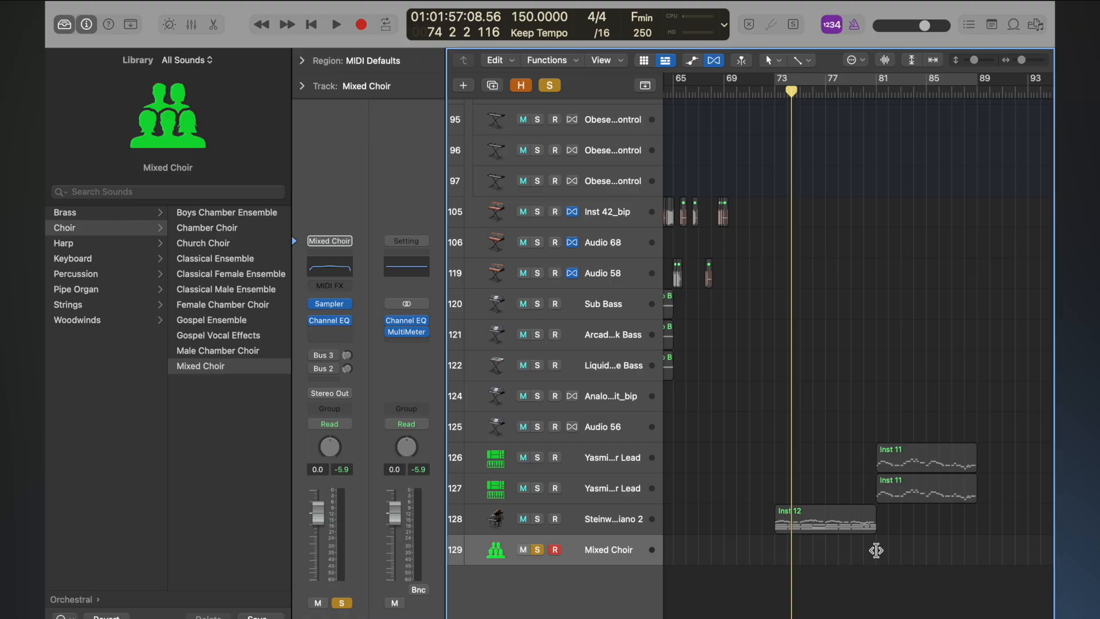
{"action": "key", "text": "super+z"}
{"action": "left_click_drag", "start_coordinate": [989, 543], "coordinate": [891, 556]}
{"action": "key", "text": "Delete"}
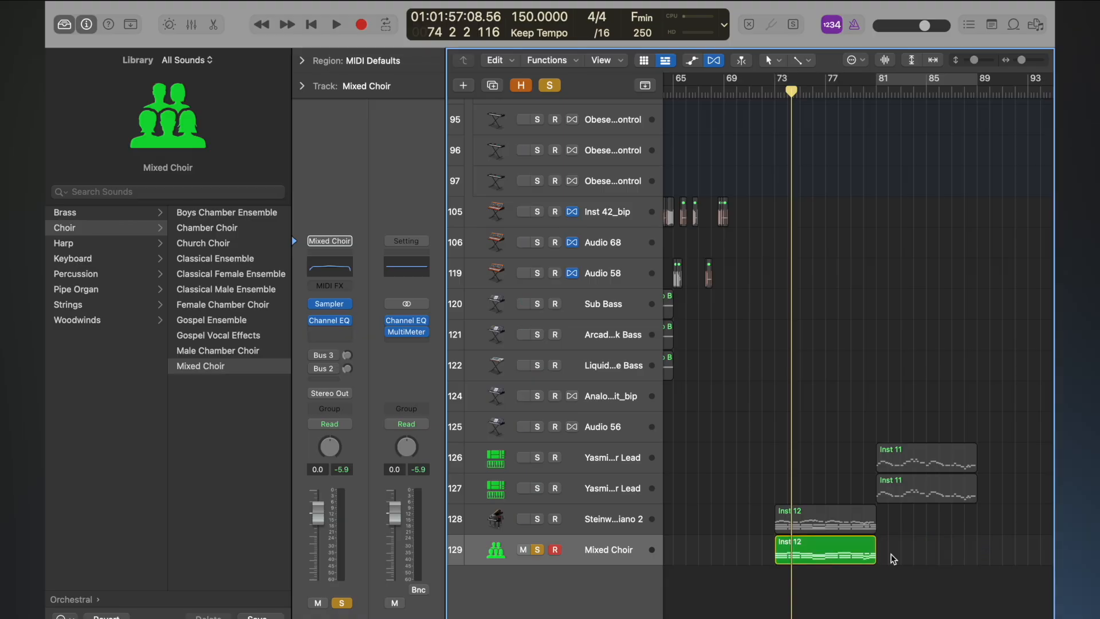
Open the choir's Inst 12 region in the Piano Roll and join the repeated middle and lowest notes in bars 73 to 75 into sustained notes.
{"action": "key", "text": "super+Right"}
{"action": "key", "text": "super+Right"}
{"action": "key", "text": "super+Right"}
{"action": "key", "text": "super+Right"}
{"action": "key", "text": "super+Down"}
{"action": "key", "text": "super+Down"}
{"action": "key", "text": "super+Down"}
{"action": "double_click", "coordinate": [891, 554]}
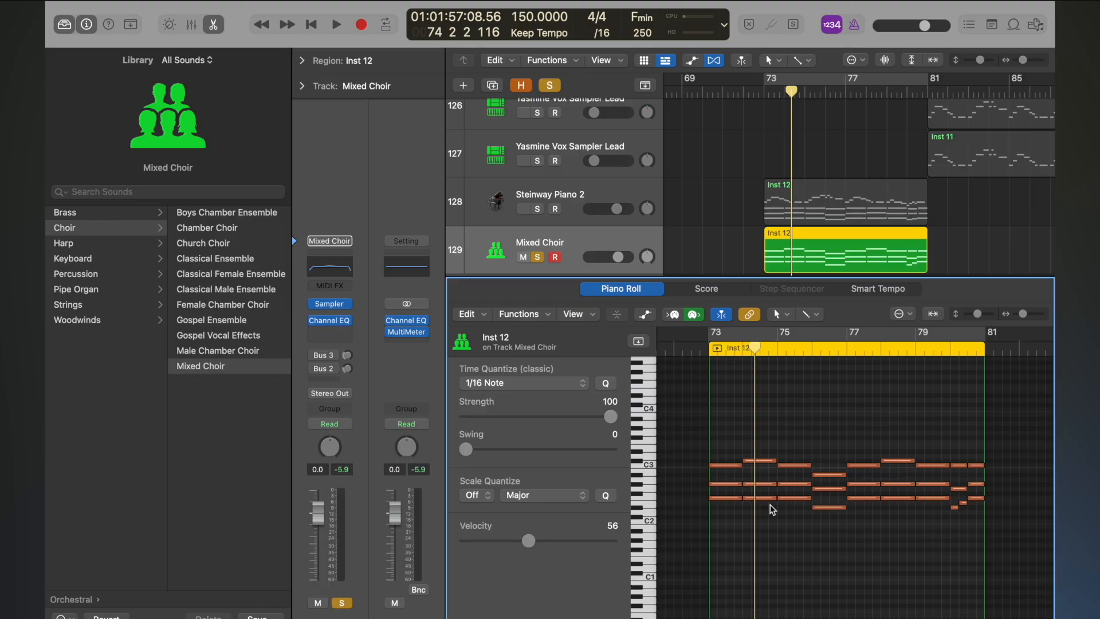
{"action": "left_click_drag", "start_coordinate": [770, 507], "coordinate": [809, 502]}
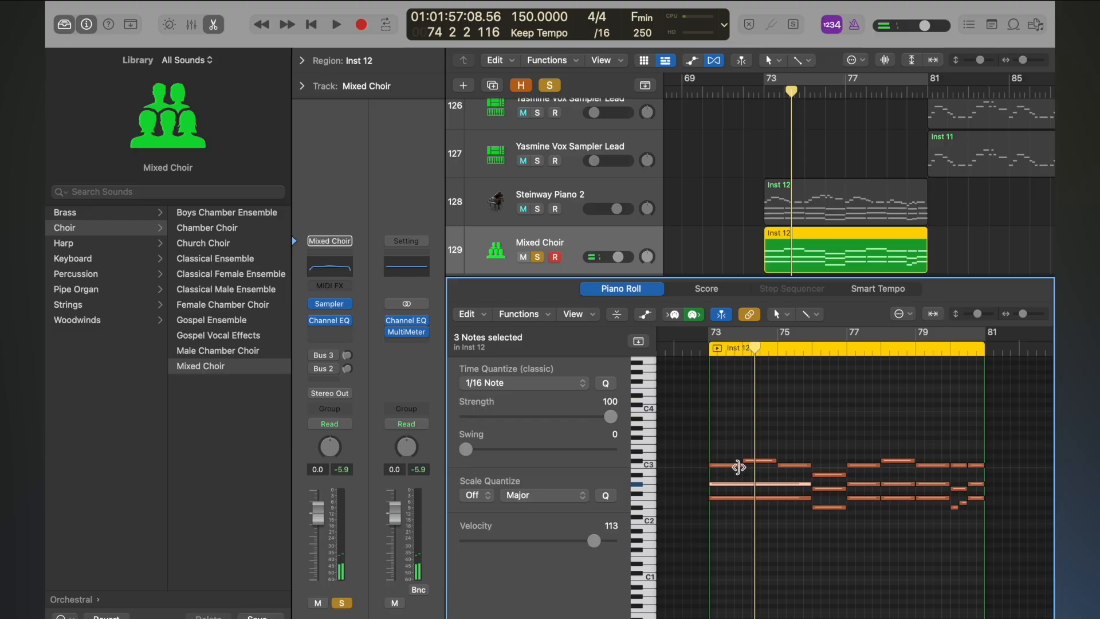
Play the soloed choir across bars 74 to 76 to hear the sustained lower notes.
{"action": "scroll", "coordinate": [739, 467], "scroll_direction": "up", "scroll_amount": 10}
{"action": "scroll", "coordinate": [739, 467], "scroll_direction": "up", "scroll_amount": 5}
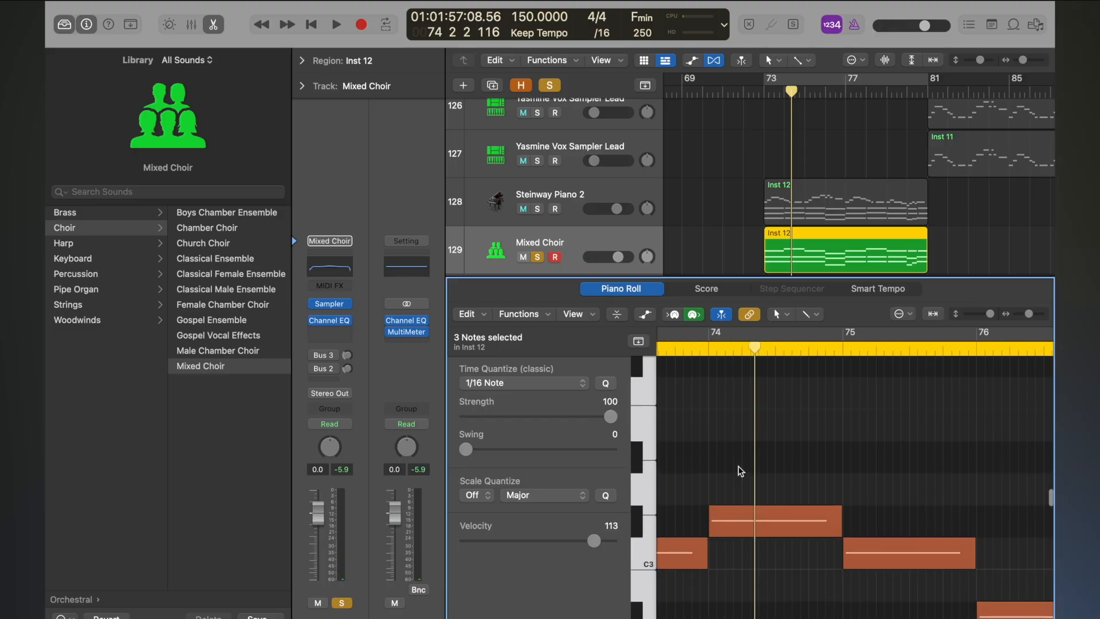
{"action": "scroll", "coordinate": [739, 467], "scroll_direction": "down", "scroll_amount": 10}
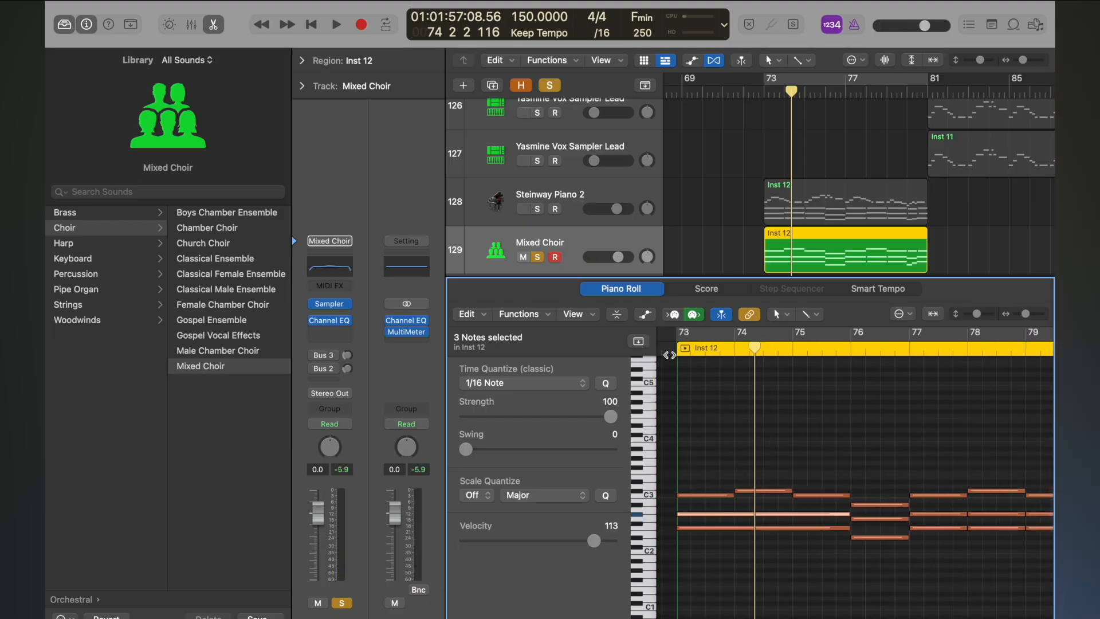
{"action": "key", "text": "space"}
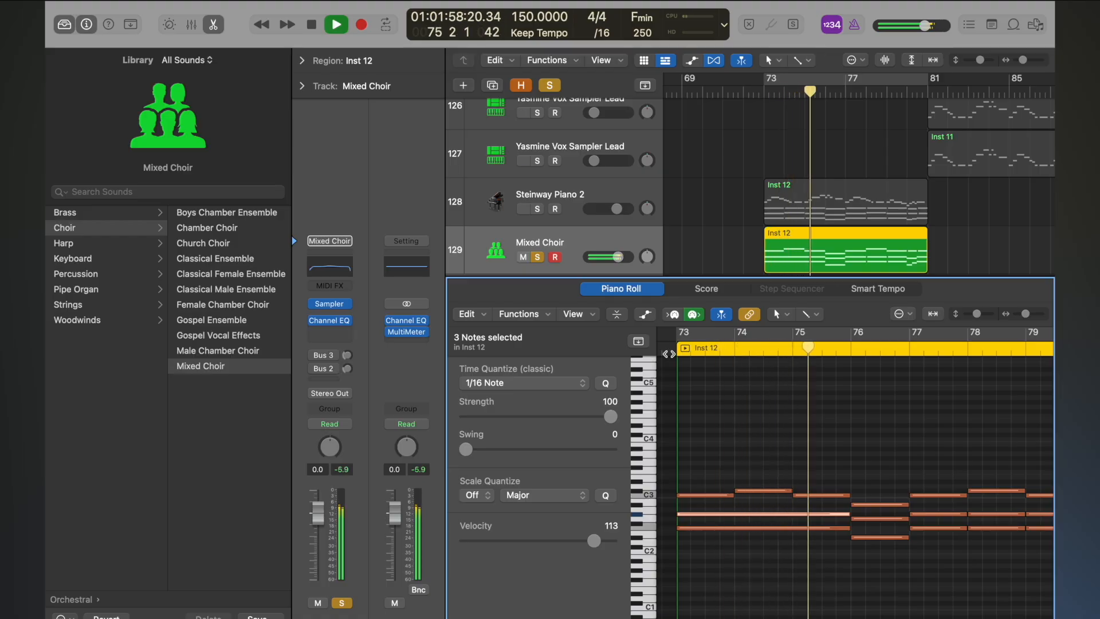
{"action": "key", "text": "space"}
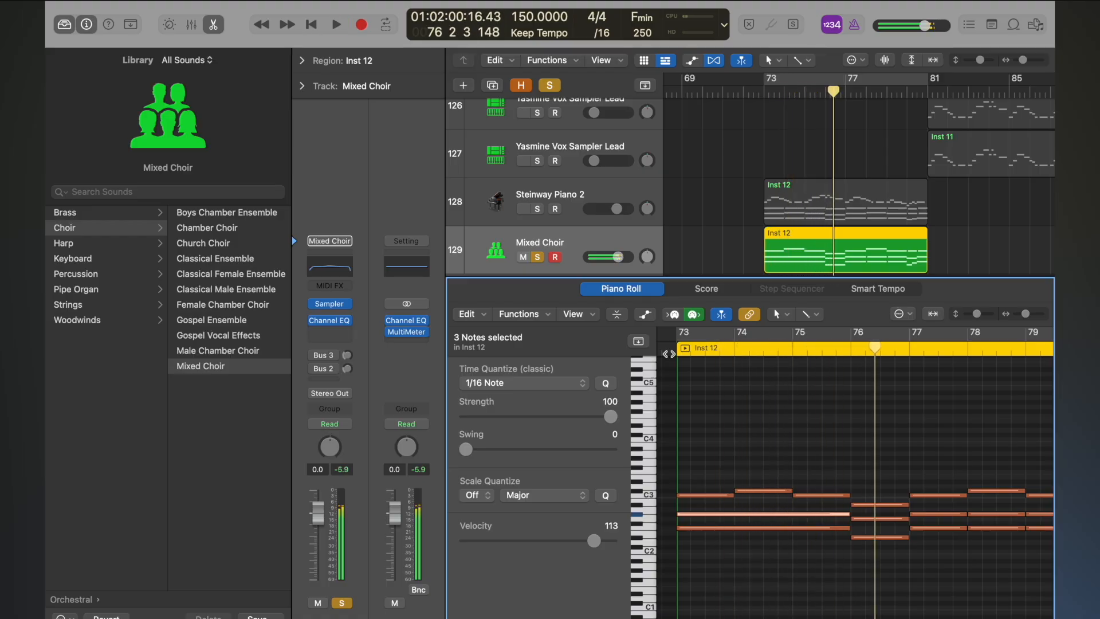
Join the repeated middle and lowest chord notes in bars 77 to 79 of the choir region into sustained notes.
{"action": "scroll", "coordinate": [734, 424], "scroll_direction": "down", "scroll_amount": 4}
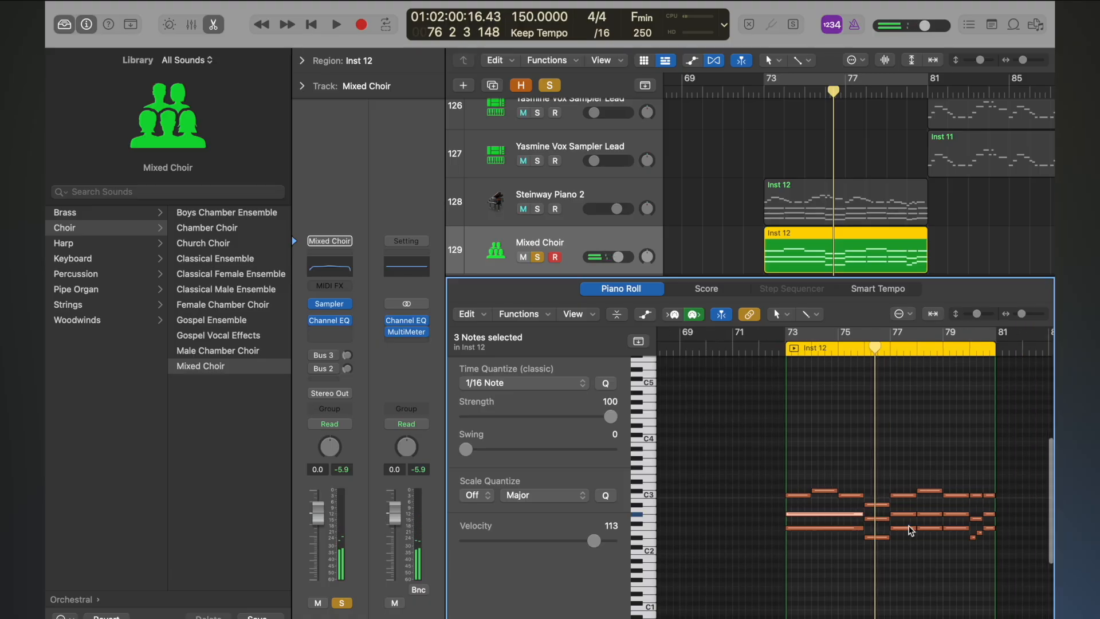
{"action": "scroll", "coordinate": [911, 530], "scroll_direction": "up", "scroll_amount": 4}
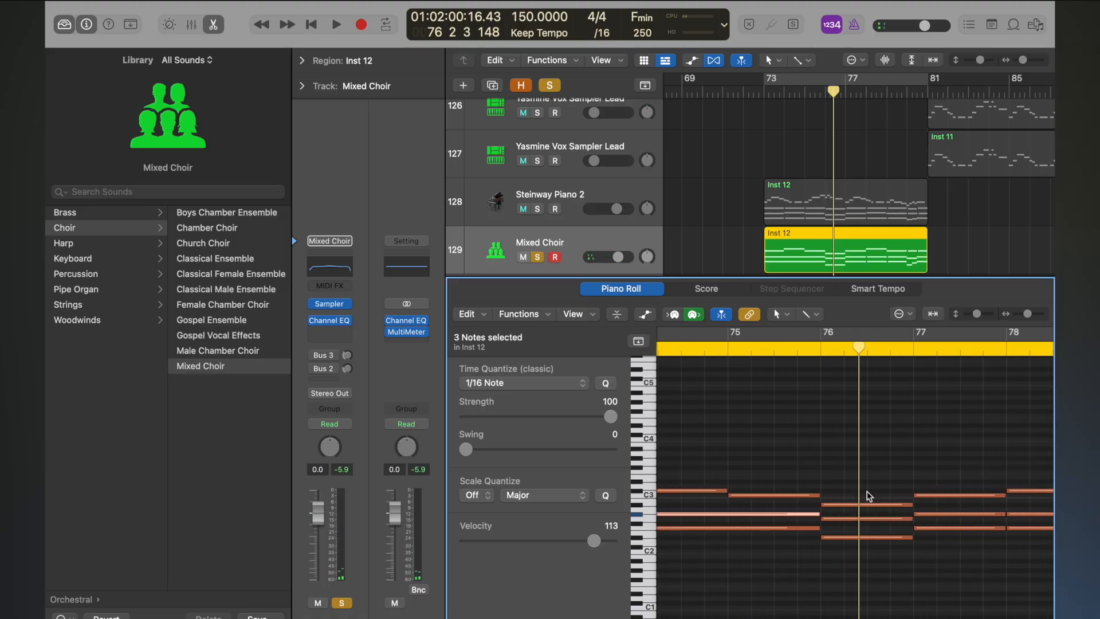
{"action": "scroll", "coordinate": [867, 495], "scroll_direction": "up", "scroll_amount": 5}
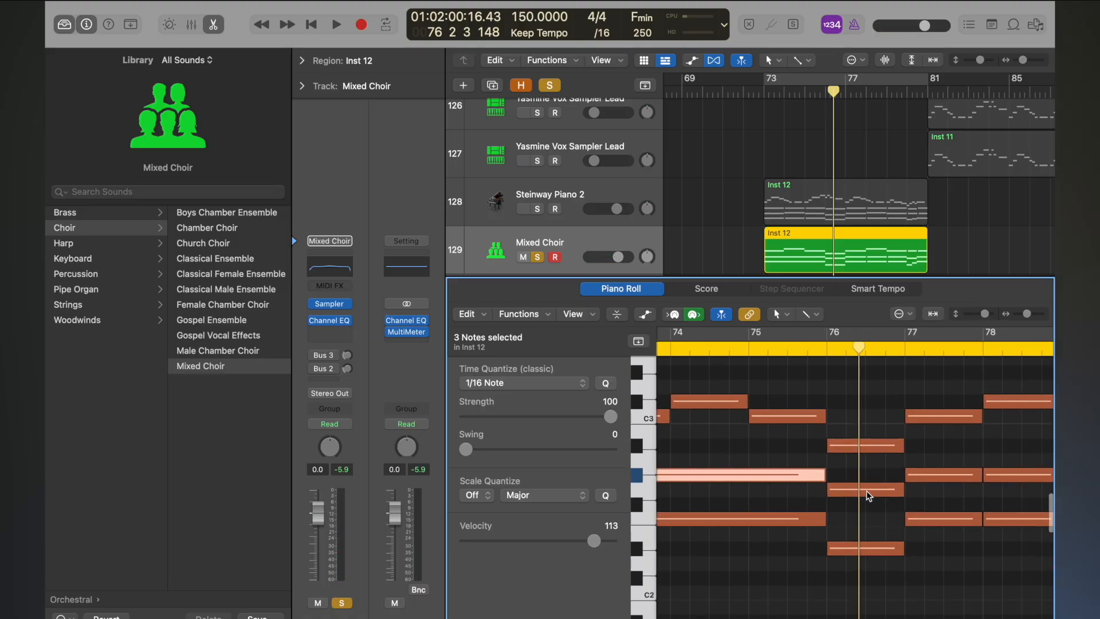
{"action": "scroll", "coordinate": [866, 490], "scroll_direction": "right", "scroll_amount": 3}
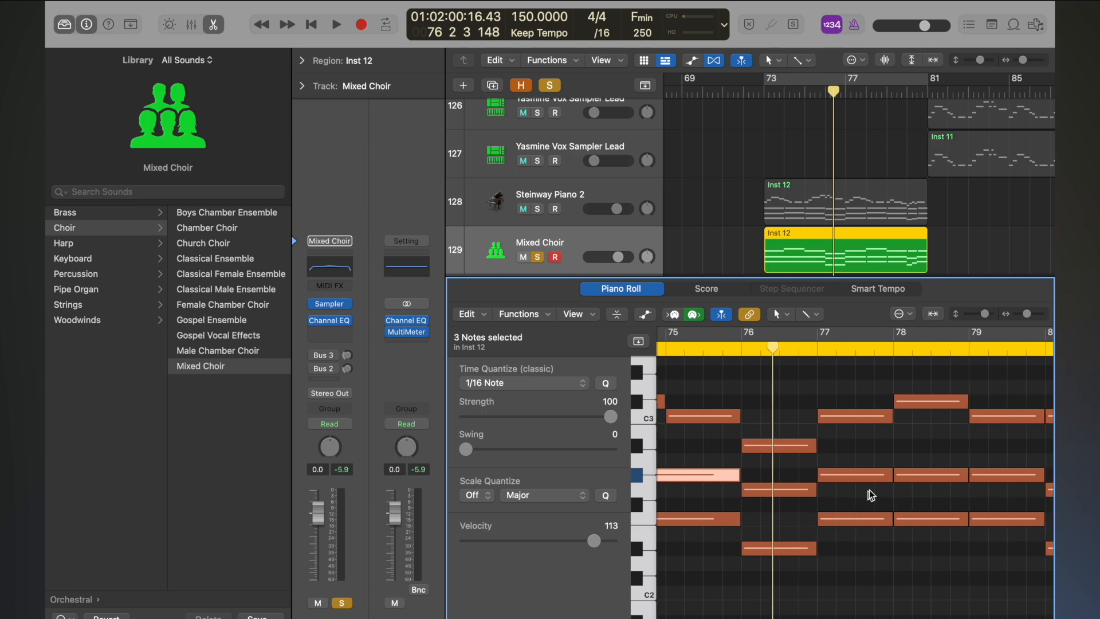
{"action": "left_click_drag", "start_coordinate": [868, 453], "coordinate": [838, 545]}
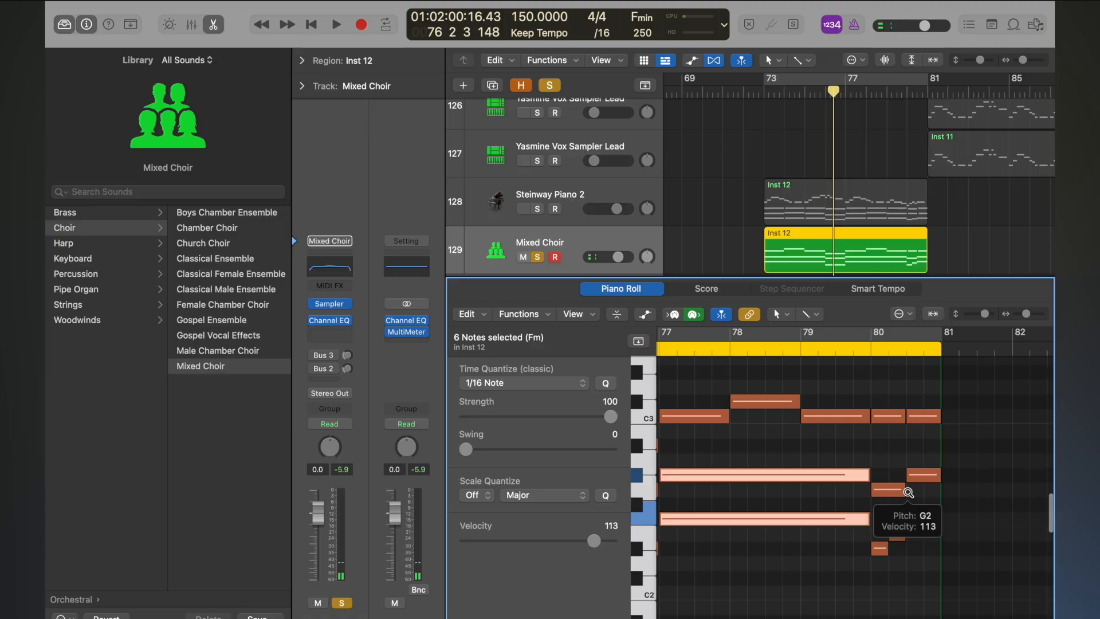
{"action": "scroll", "coordinate": [907, 491], "scroll_direction": "down", "scroll_amount": 5}
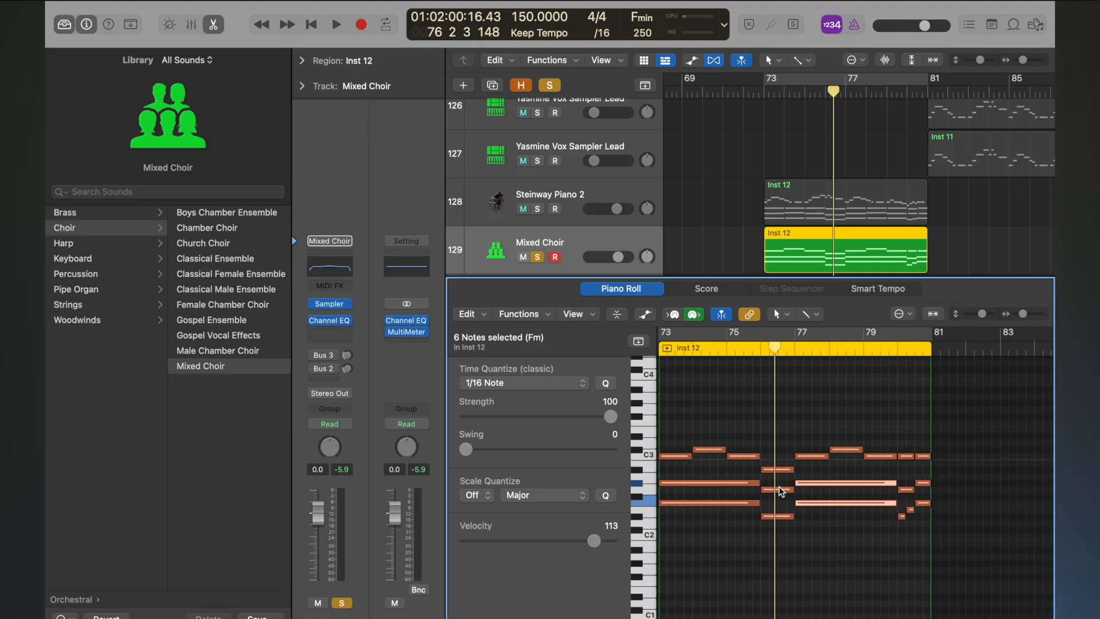
{"action": "left_click", "coordinate": [721, 473]}
{"action": "key", "text": "super+a"}
{"action": "scroll", "coordinate": [700, 501], "scroll_direction": "left", "scroll_amount": 2}
{"action": "scroll", "coordinate": [700, 502], "scroll_direction": "left", "scroll_amount": 2}
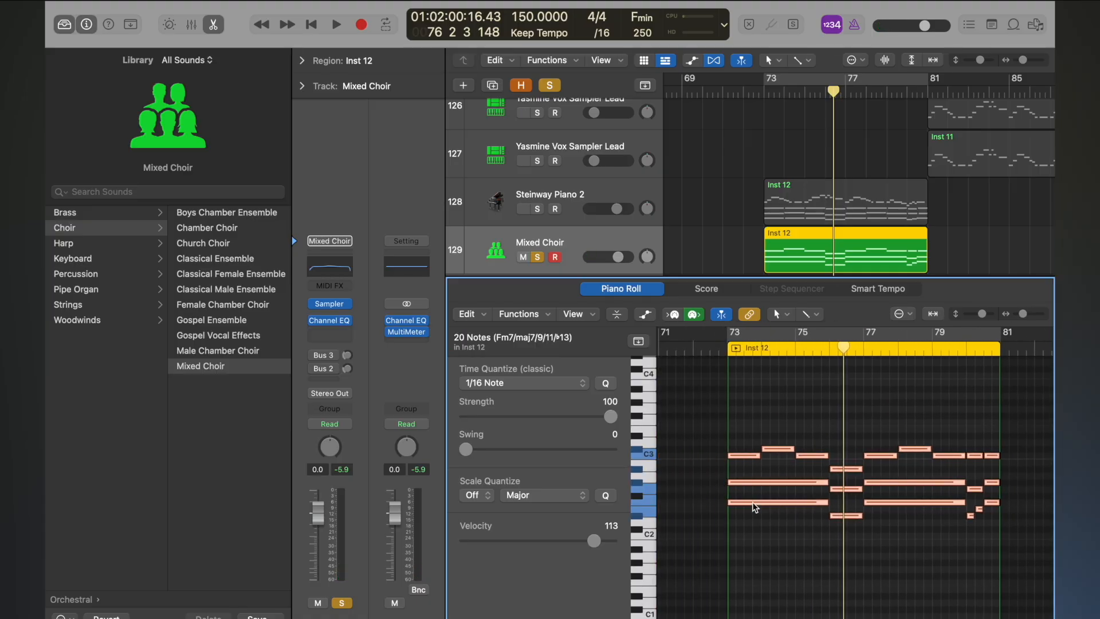
{"action": "mouse_move", "coordinate": [751, 502]}
{"action": "left_mouse_down"}
{"action": "mouse_move", "coordinate": [751, 433]}
{"action": "mouse_move", "coordinate": [748, 500]}
{"action": "left_mouse_up"}
{"action": "key", "text": "super+Left"}
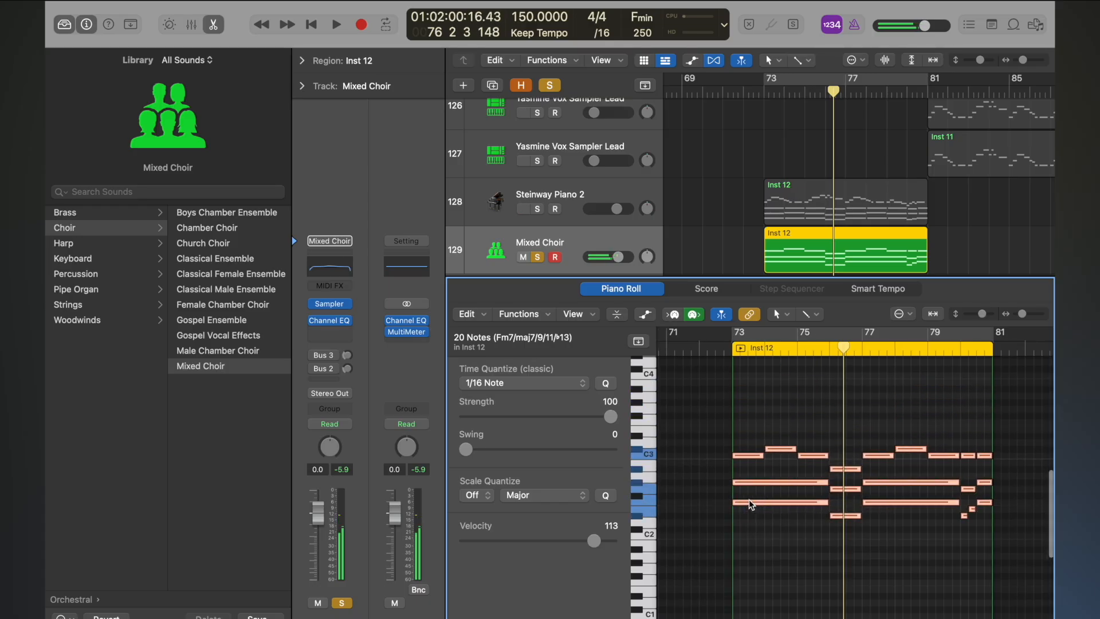
Raise the five middle-line notes of the choir region by one octave.
{"action": "left_click", "coordinate": [774, 481]}
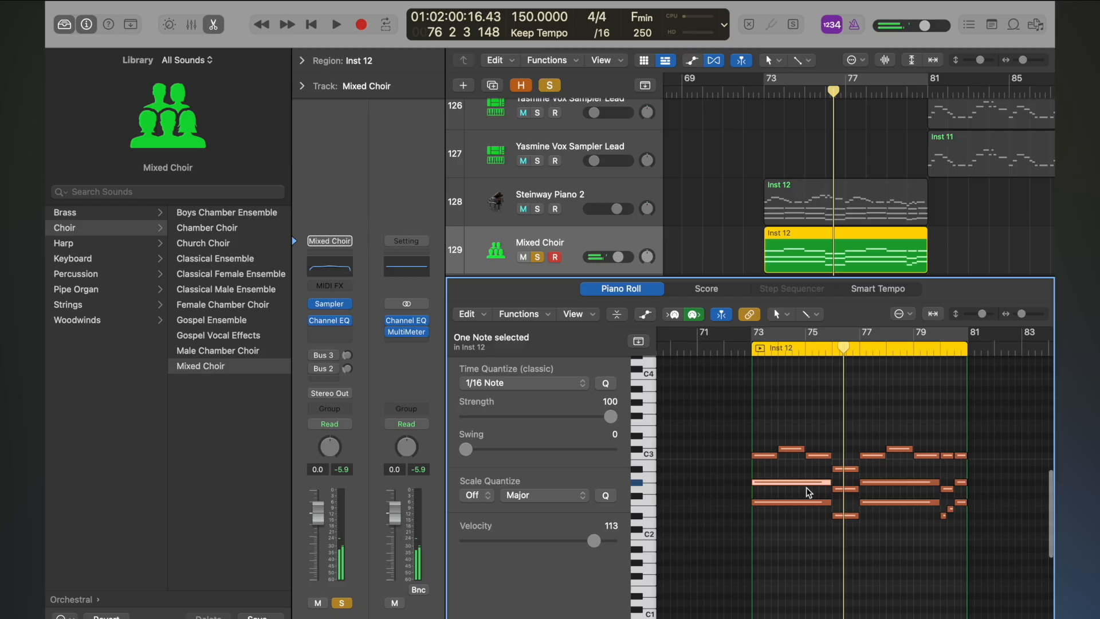
{"action": "left_click", "coordinate": [848, 489], "text": "shift"}
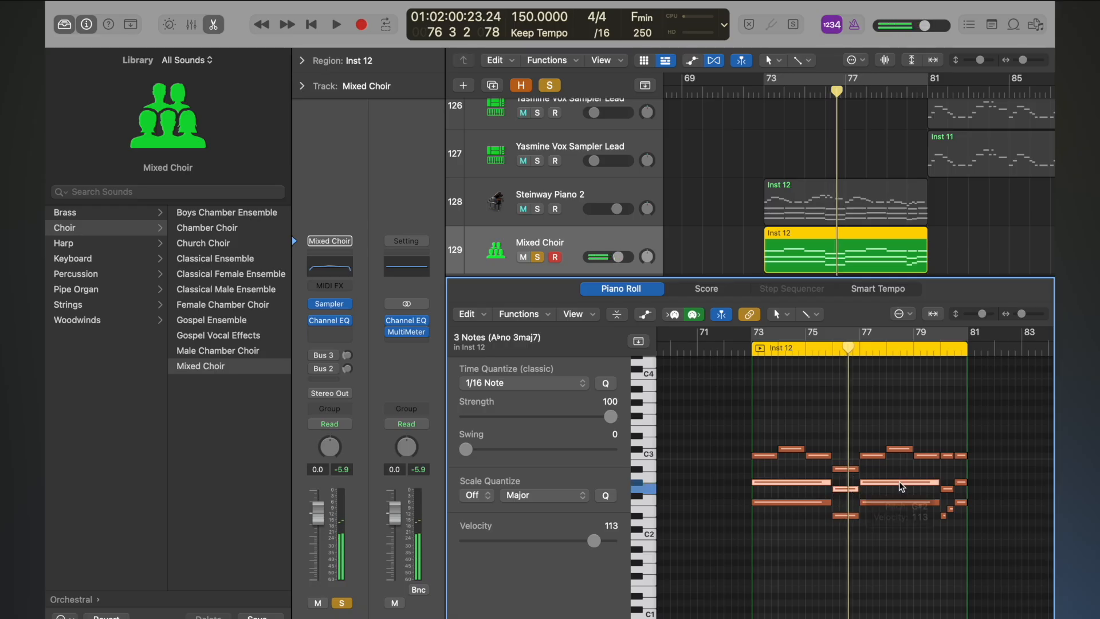
{"action": "left_click", "coordinate": [957, 487], "text": "shift"}
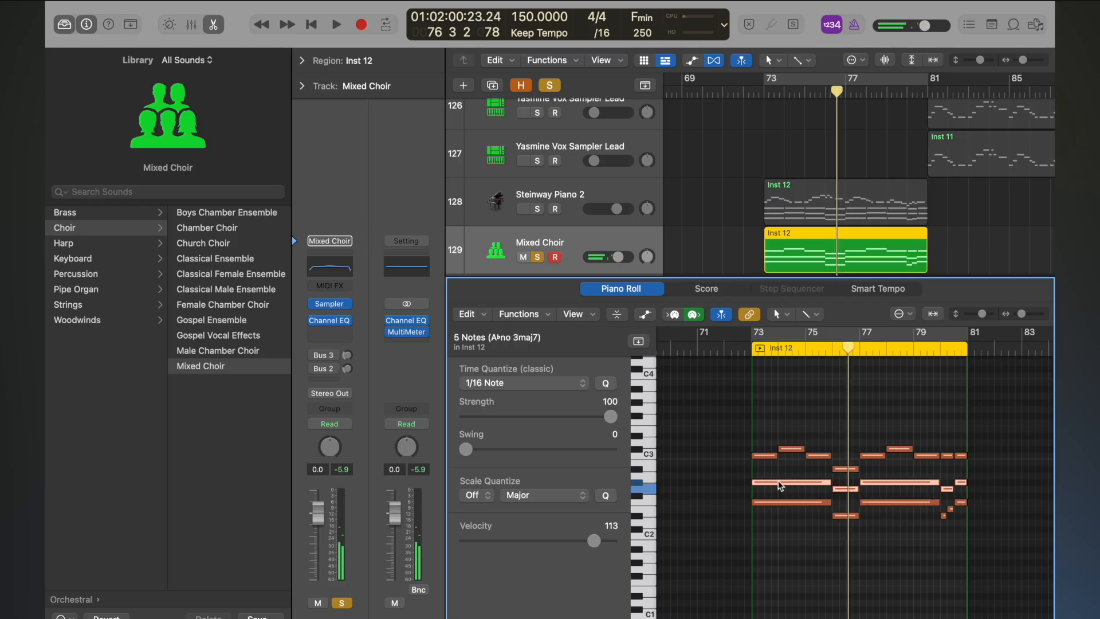
{"action": "left_click_drag", "start_coordinate": [779, 483], "coordinate": [780, 402]}
Play the soloed choir from bar 73 with its raised notes and look through the other tracks of the arrangement.
{"action": "left_click", "coordinate": [764, 88]}
{"action": "key", "text": "space"}
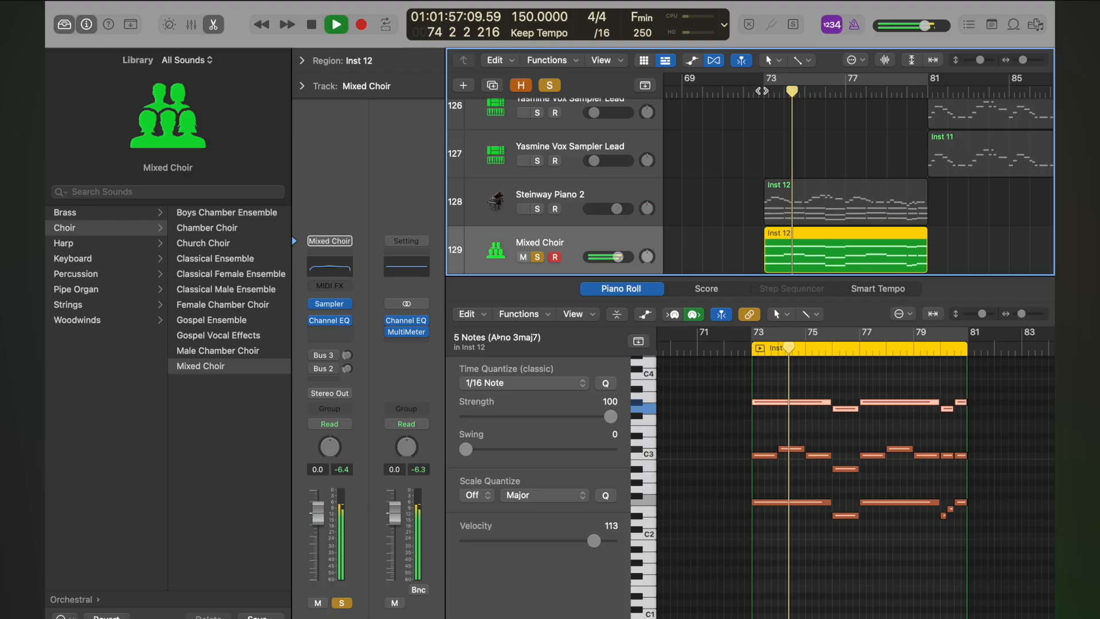
{"action": "key", "text": "super+Left"}
{"action": "key", "text": "super+Up"}
{"action": "key", "text": "super+Up"}
{"action": "key", "text": "super+Up"}
{"action": "key", "text": "super+Up"}
{"action": "key", "text": "super+Up"}
{"action": "key", "text": "super+Up"}
{"action": "key", "text": "super+Left"}
{"action": "key", "text": "super+Left"}
{"action": "key", "text": "super+Left"}
{"action": "key", "text": "super+Left"}
{"action": "key", "text": "super+Left"}
{"action": "key", "text": "super+Left"}
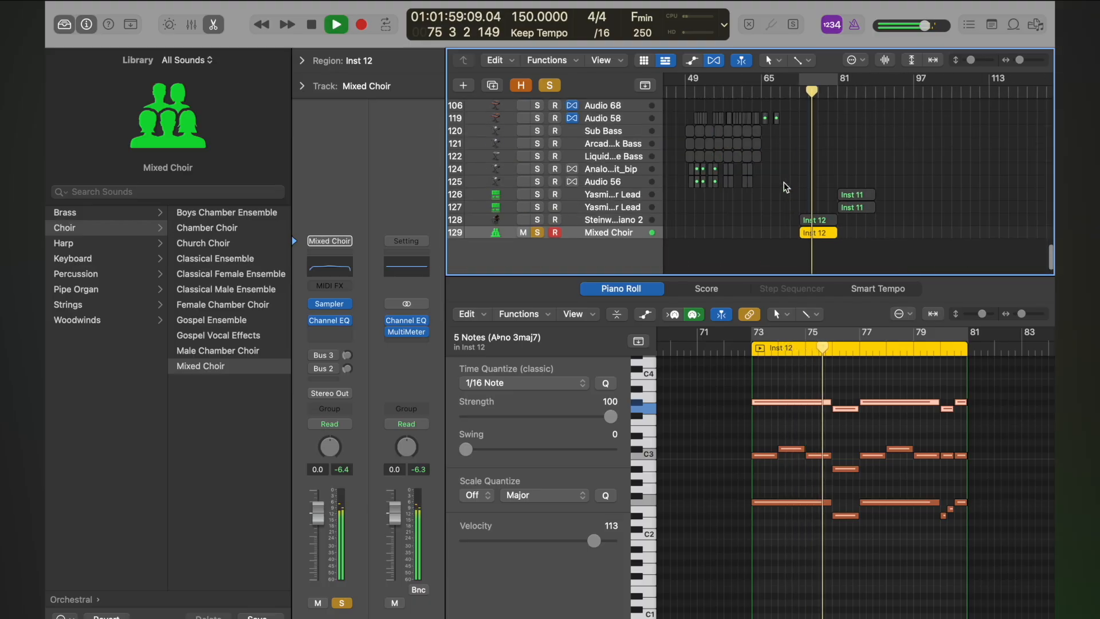
{"action": "key", "text": "super+Left"}
{"action": "key", "text": "super+Left"}
{"action": "key", "text": "super+Left"}
{"action": "scroll", "coordinate": [786, 187], "scroll_direction": "up", "scroll_amount": 20}
{"action": "scroll", "coordinate": [786, 188], "scroll_direction": "down", "scroll_amount": 7}
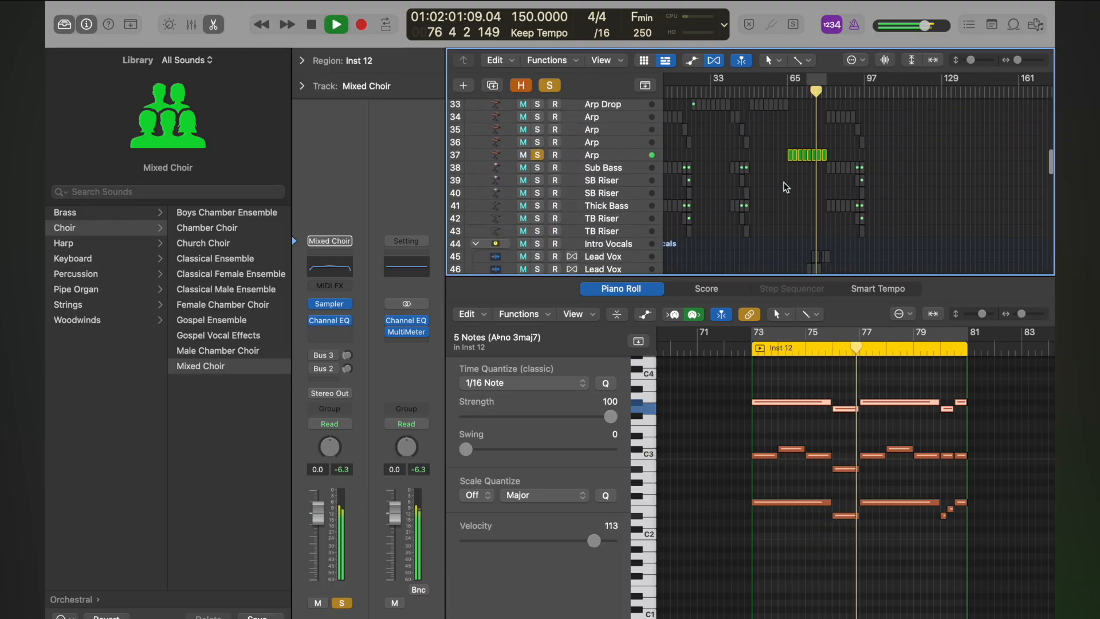
{"action": "scroll", "coordinate": [786, 187], "scroll_direction": "up", "scroll_amount": 1}
{"action": "scroll", "coordinate": [749, 158], "scroll_direction": "down", "scroll_amount": 20}
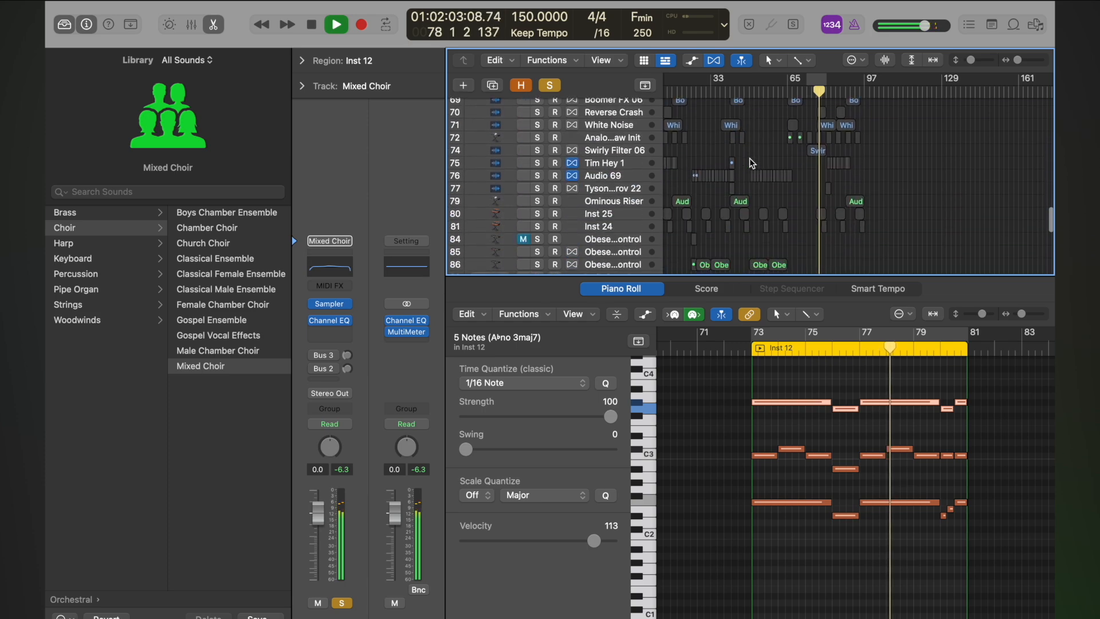
{"action": "key", "text": "space"}
{"action": "key", "text": "z"}
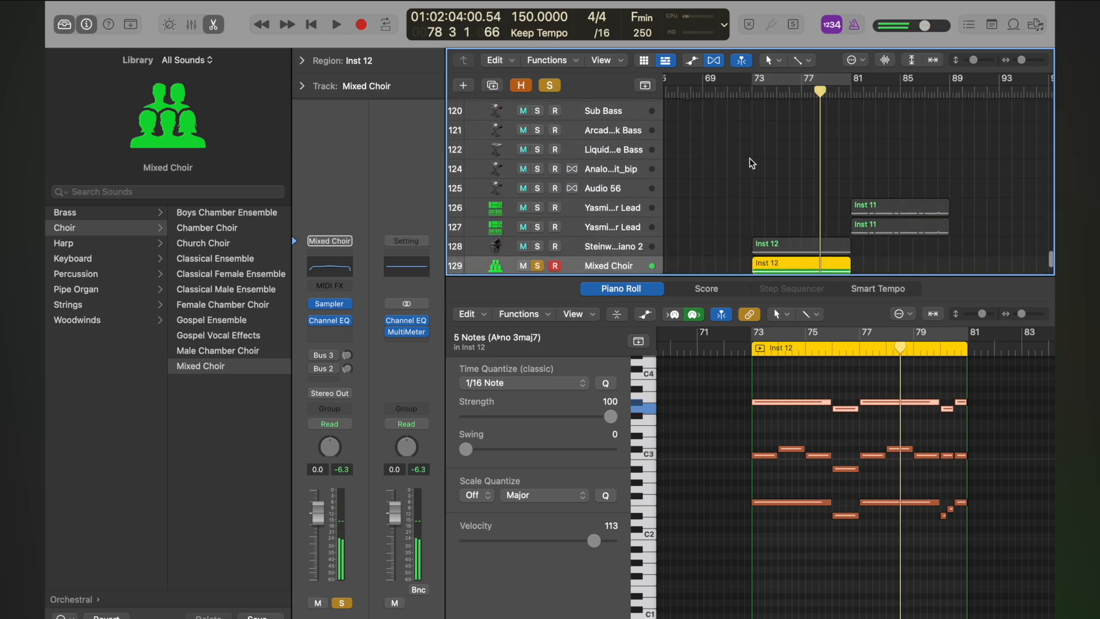
{"action": "key", "text": "shift+space"}
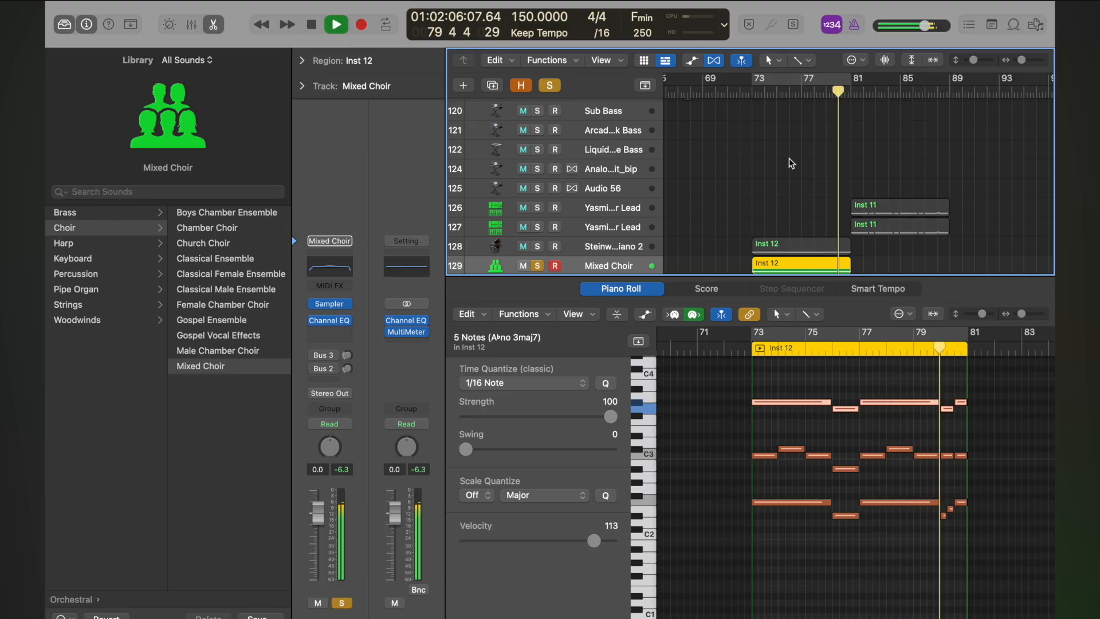
{"action": "key", "text": "space"}
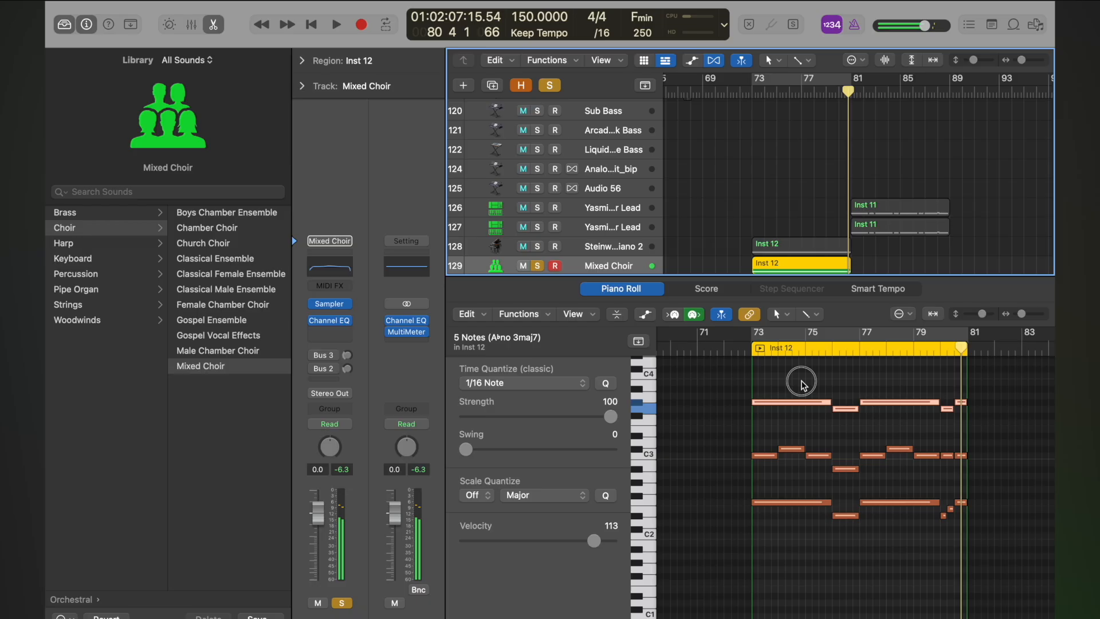
Set the velocity of all notes in the choir region to 51 and listen to the softer chords.
{"action": "left_click", "coordinate": [802, 384]}
{"action": "left_click_drag", "start_coordinate": [596, 545], "coordinate": [529, 550]}
{"action": "key", "text": "shift+space"}
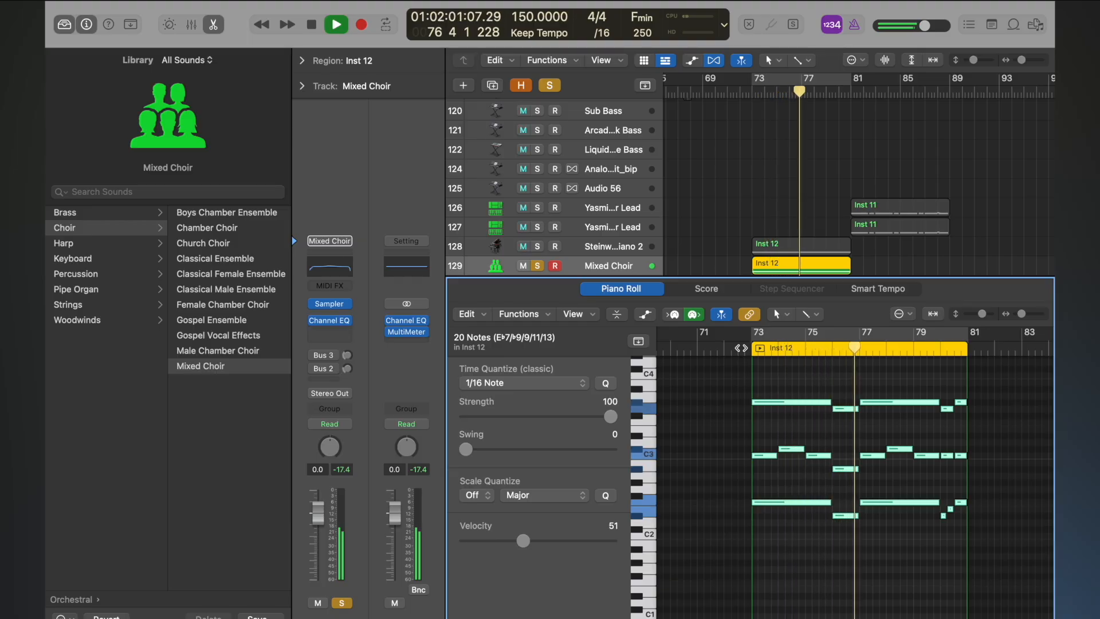
{"action": "key", "text": "space"}
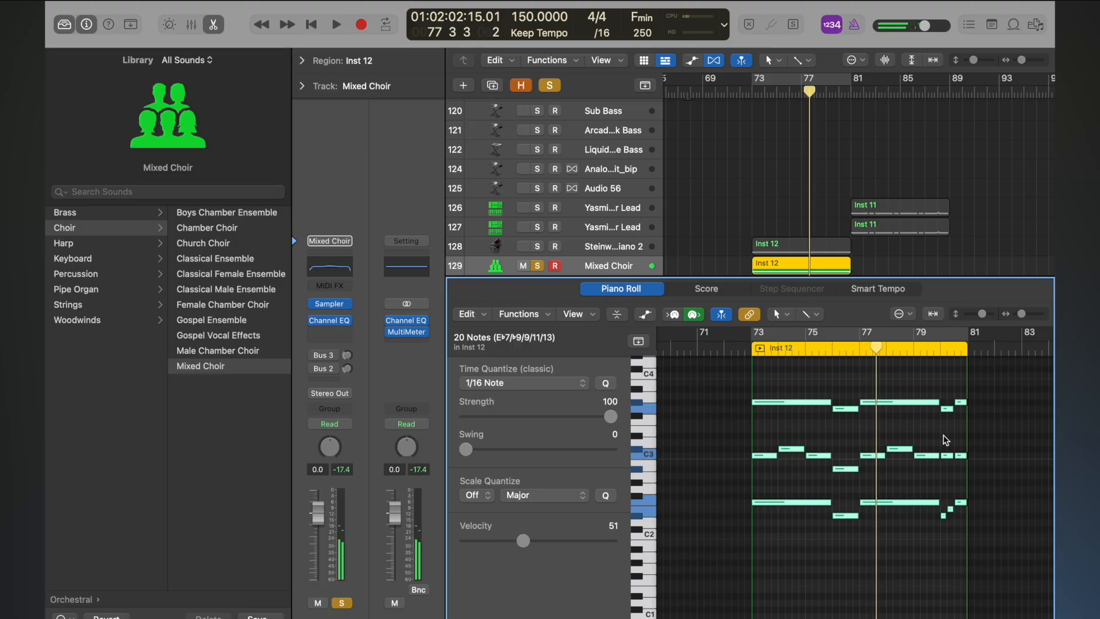
Join the last three C3 notes in bars 79 to 80, lengthen all choir notes slightly past their ends, and listen to the transitions.
{"action": "left_click_drag", "start_coordinate": [922, 438], "coordinate": [984, 480]}
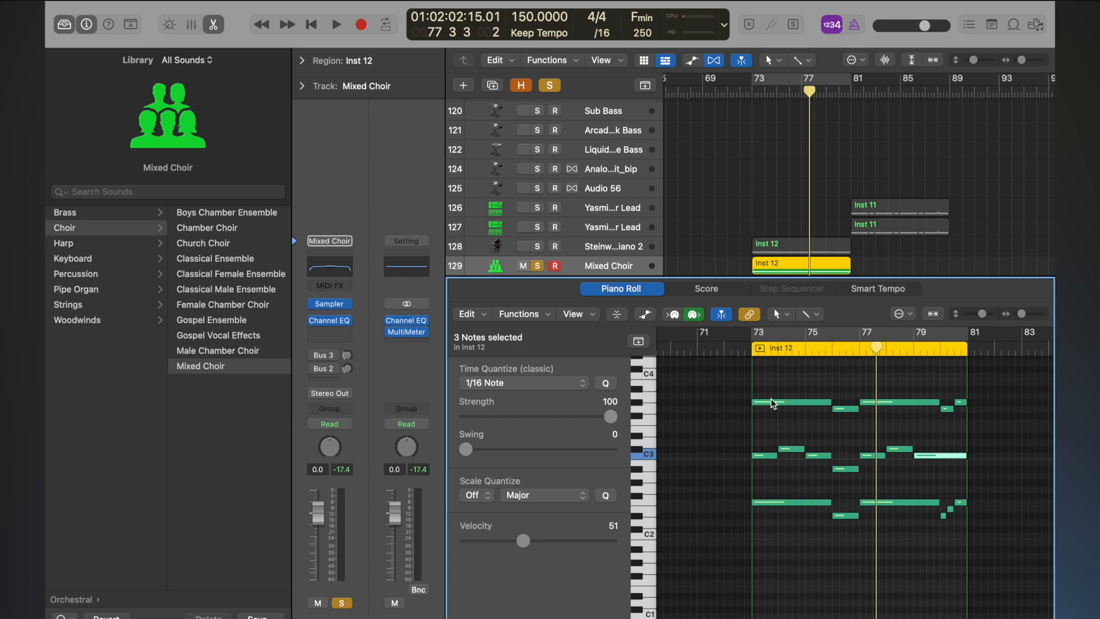
{"action": "left_click_drag", "start_coordinate": [764, 391], "coordinate": [988, 567]}
{"action": "left_click", "coordinate": [807, 494], "text": "ctrl+alt"}
{"action": "left_click", "coordinate": [806, 492], "text": "ctrl+alt"}
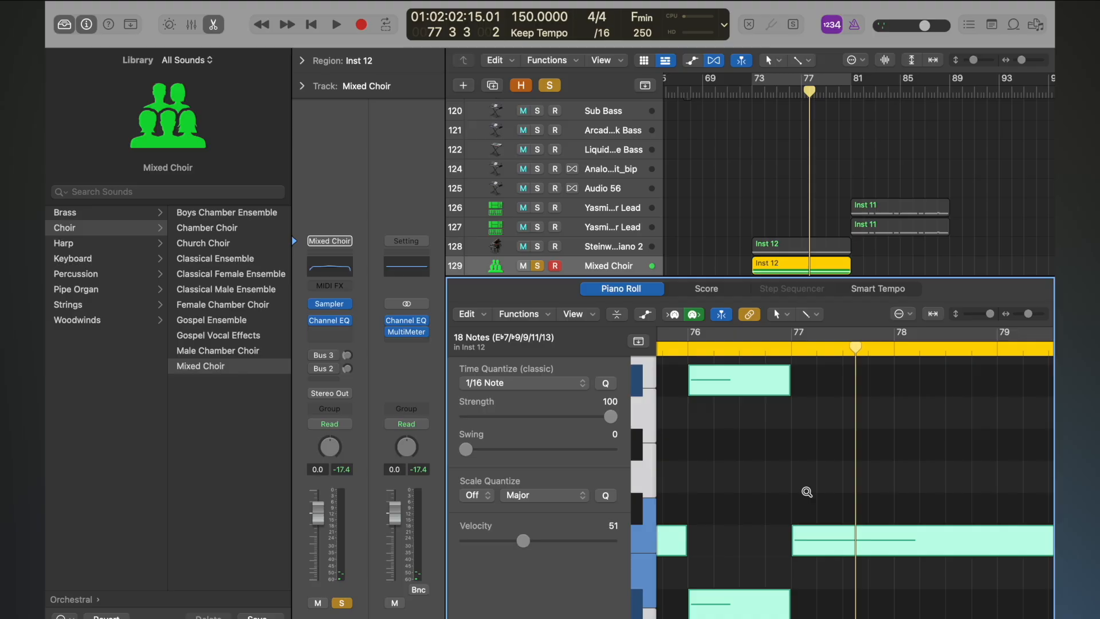
{"action": "left_click", "coordinate": [806, 491], "text": "ctrl+alt"}
{"action": "key", "text": "y"}
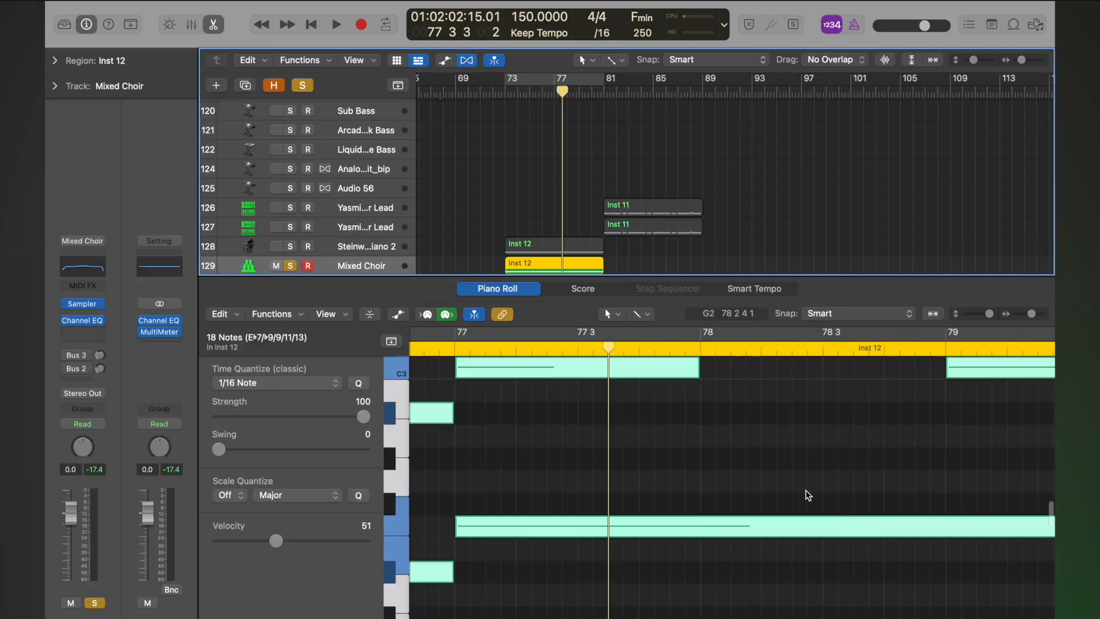
{"action": "left_click", "coordinate": [727, 417], "text": "ctrl+alt"}
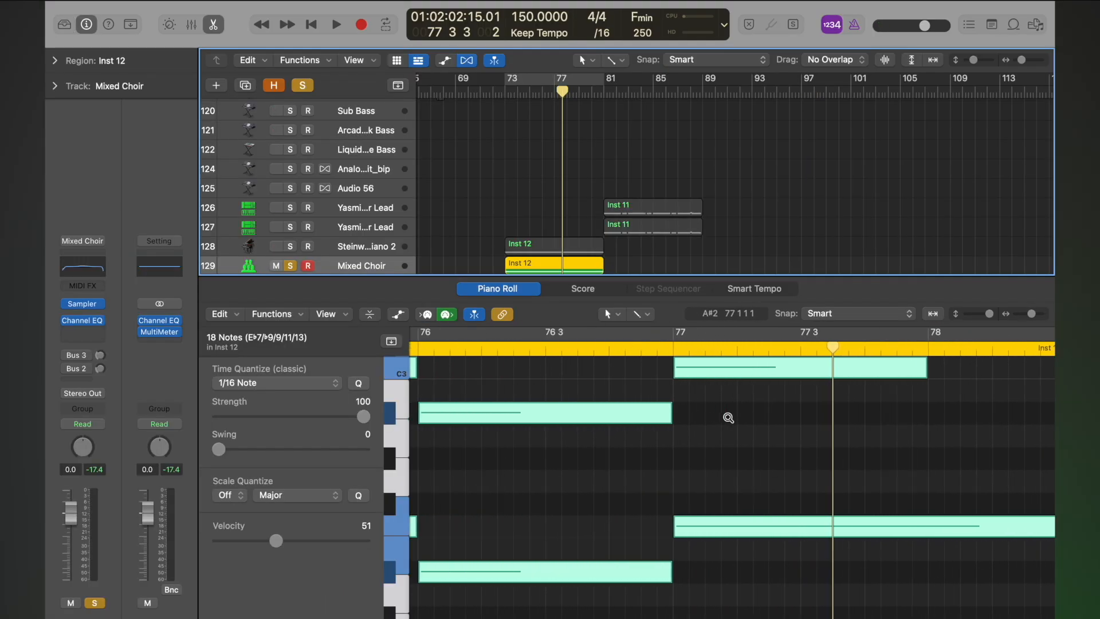
{"action": "left_click_drag", "start_coordinate": [672, 418], "coordinate": [680, 419]}
{"action": "scroll", "coordinate": [680, 419], "scroll_direction": "left", "scroll_amount": 2}
{"action": "left_click", "coordinate": [680, 419], "text": "ctrl+alt"}
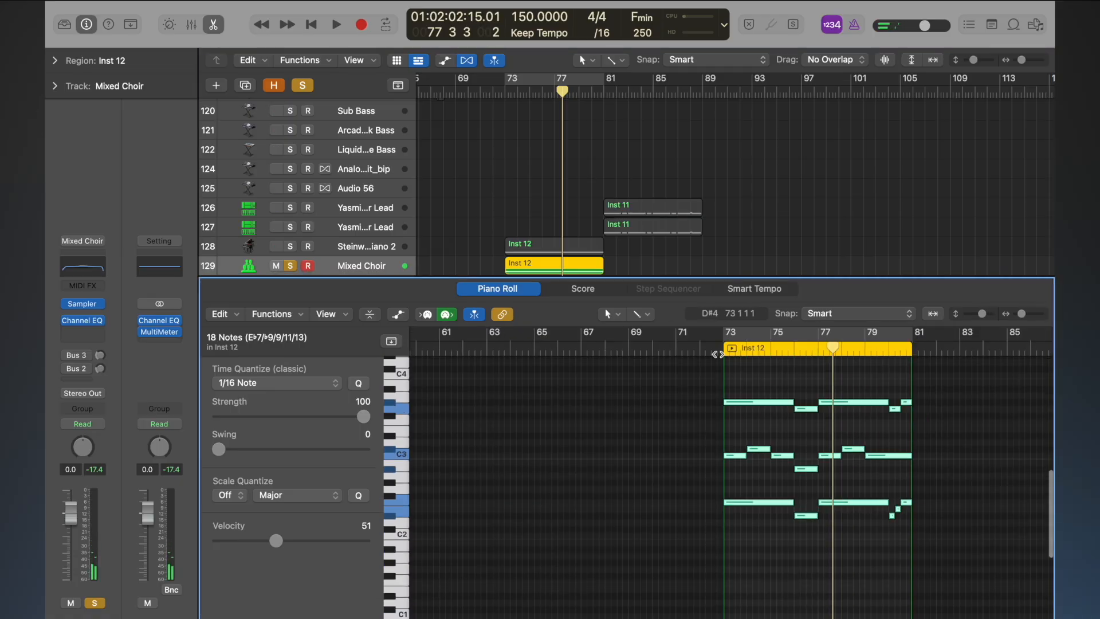
{"action": "double_click", "coordinate": [714, 353]}
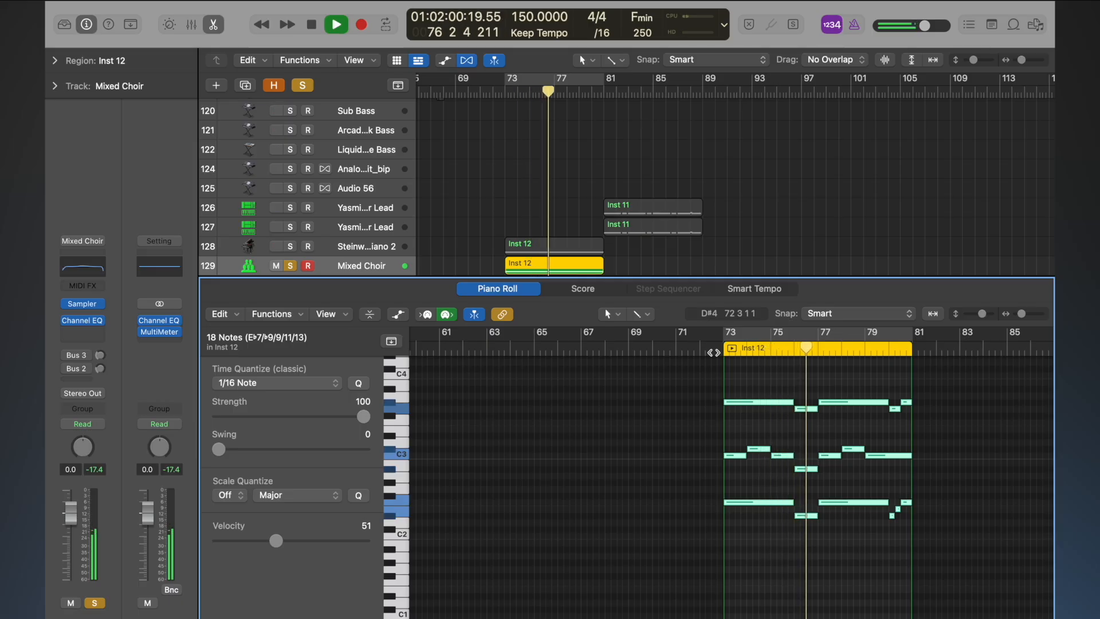
{"action": "key", "text": "space"}
Extend the ends of all choir notes a little further so neighbouring chords overlap more, and play from just before bar 73.
{"action": "left_click", "coordinate": [813, 418], "text": "ctrl+alt"}
{"action": "left_click", "coordinate": [813, 418], "text": "ctrl+alt"}
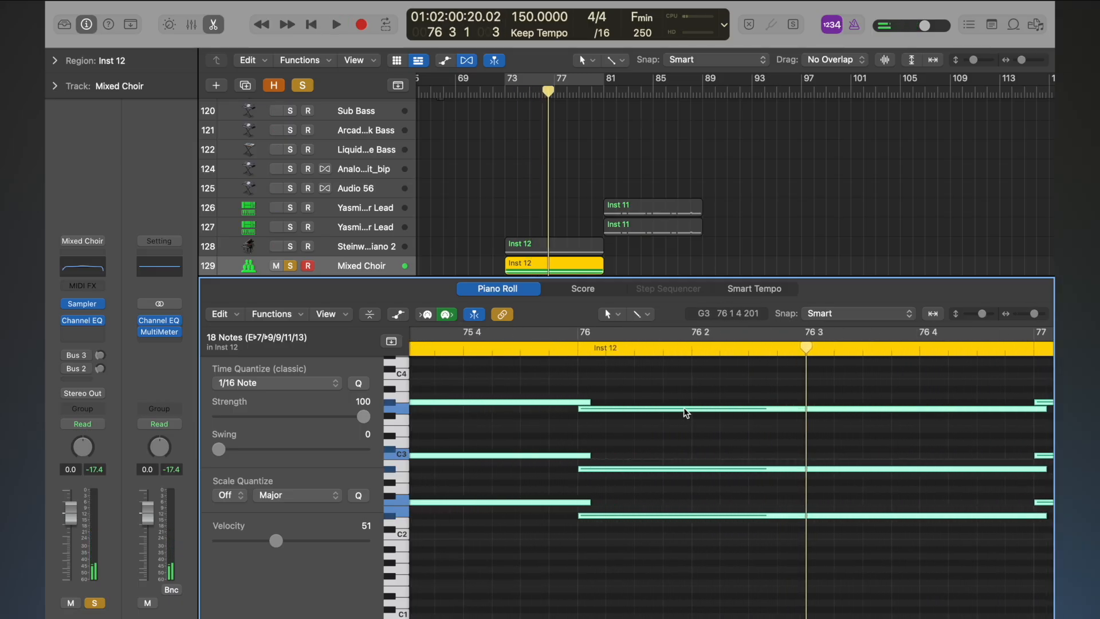
{"action": "left_click_drag", "start_coordinate": [589, 406], "coordinate": [605, 406]}
{"action": "scroll", "coordinate": [605, 407], "scroll_direction": "down", "scroll_amount": 10}
{"action": "left_click", "coordinate": [608, 353]}
{"action": "key", "text": "space"}
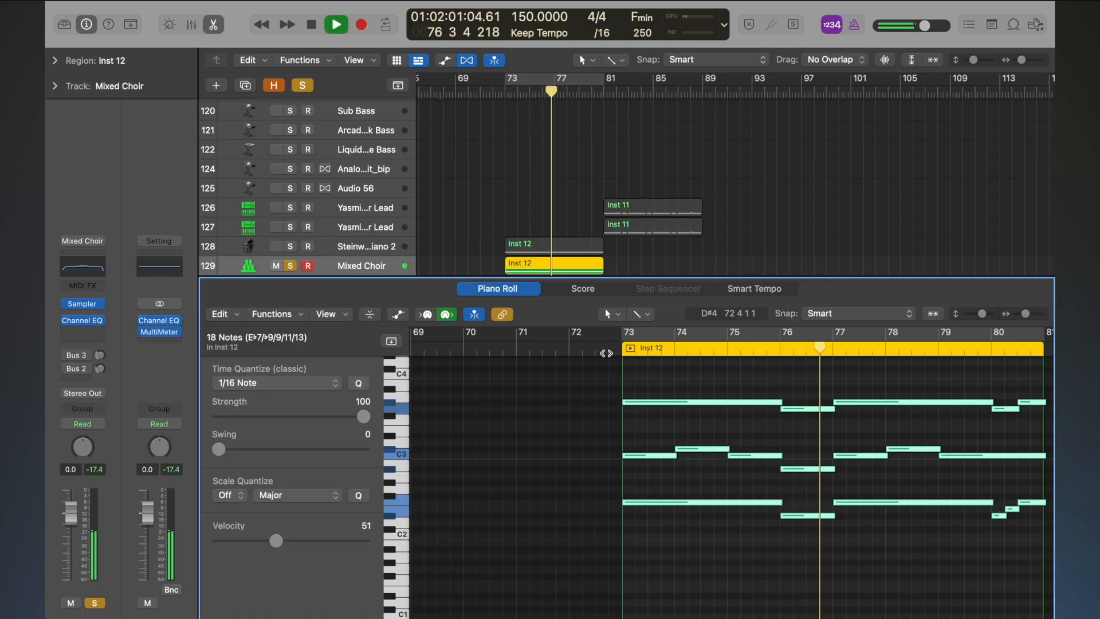
{"action": "key", "text": "space"}
Stretch all choir notes once more for a longer overlap between chords and check the result by playing the region.
{"action": "scroll", "coordinate": [785, 401], "scroll_direction": "up", "scroll_amount": 5}
{"action": "scroll", "coordinate": [784, 402], "scroll_direction": "right", "scroll_amount": 3}
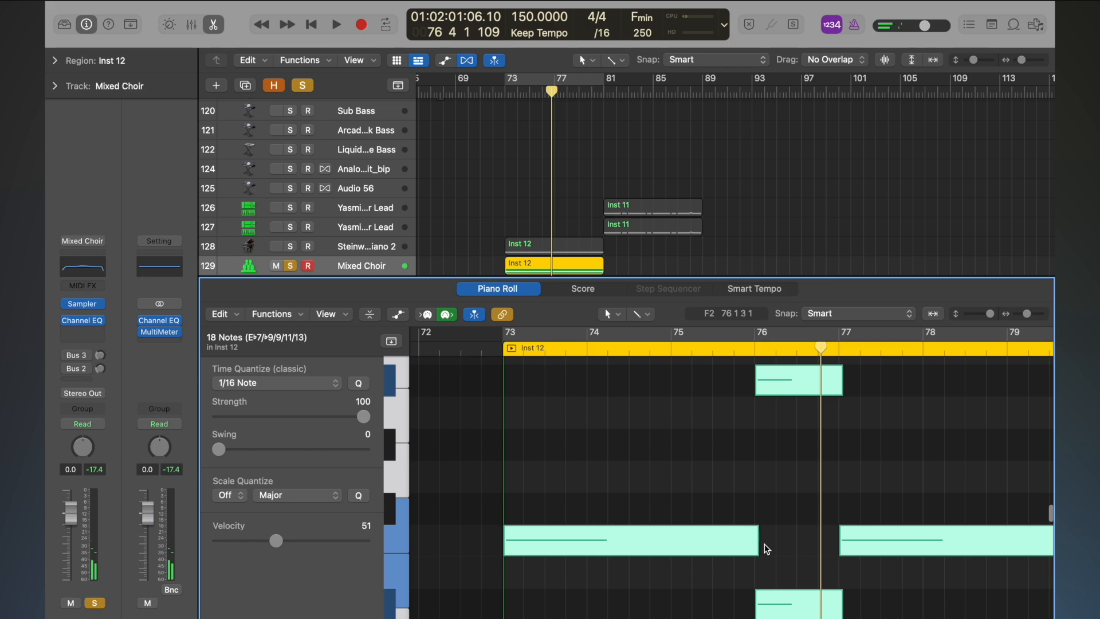
{"action": "scroll", "coordinate": [758, 545], "scroll_direction": "right", "scroll_amount": 4}
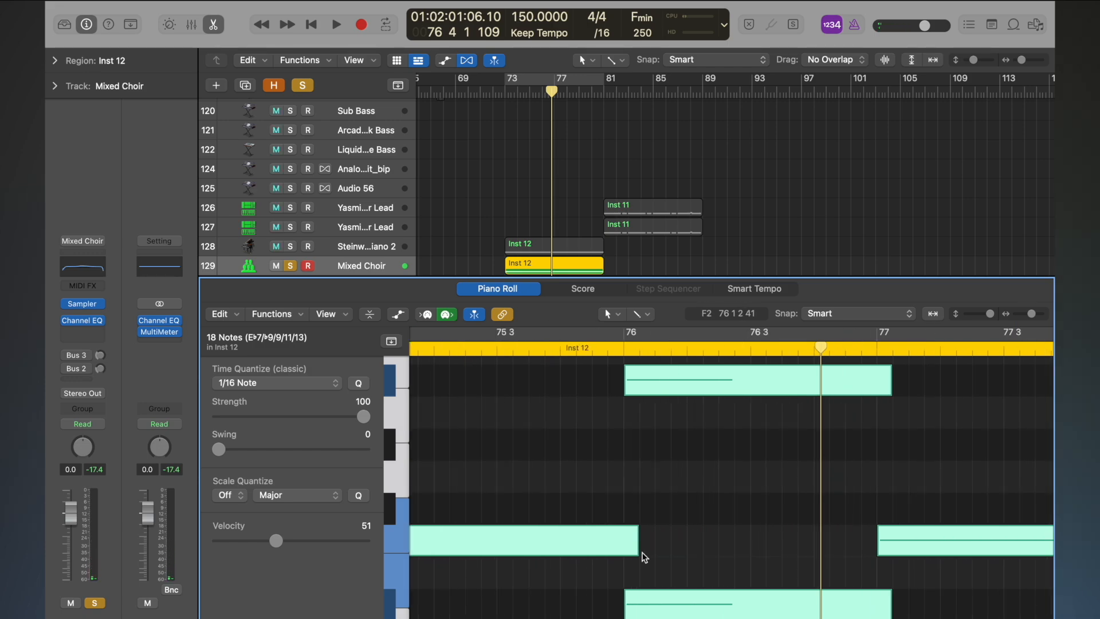
{"action": "left_click_drag", "start_coordinate": [636, 550], "coordinate": [654, 551]}
{"action": "scroll", "coordinate": [654, 553], "scroll_direction": "down", "scroll_amount": 10}
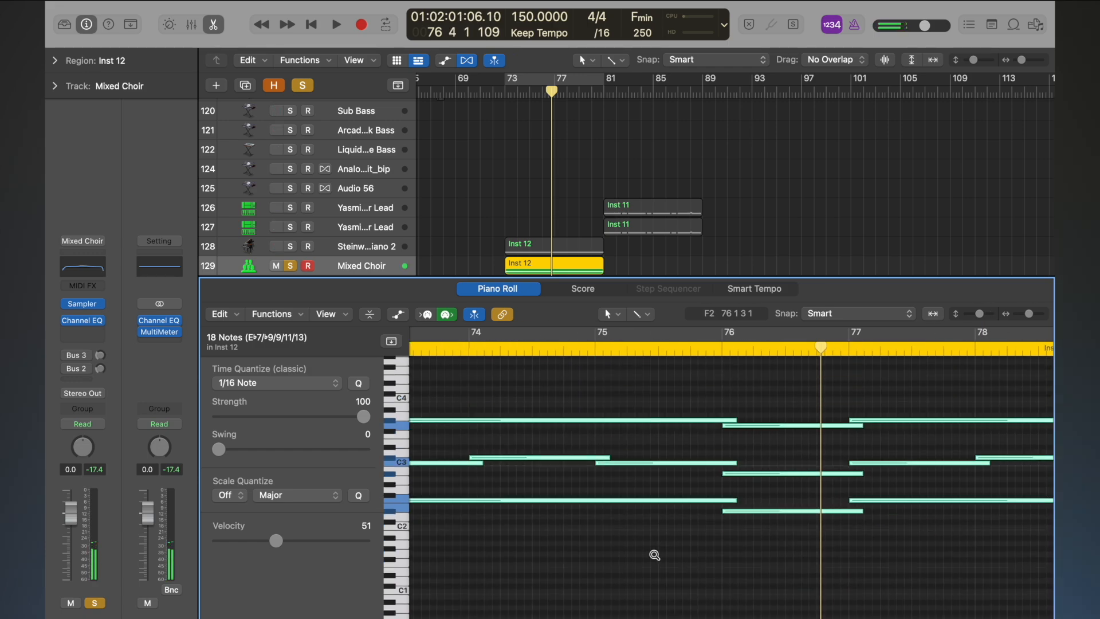
{"action": "scroll", "coordinate": [621, 404], "scroll_direction": "left", "scroll_amount": 4}
{"action": "scroll", "coordinate": [621, 405], "scroll_direction": "left", "scroll_amount": 2}
{"action": "double_click", "coordinate": [612, 348]}
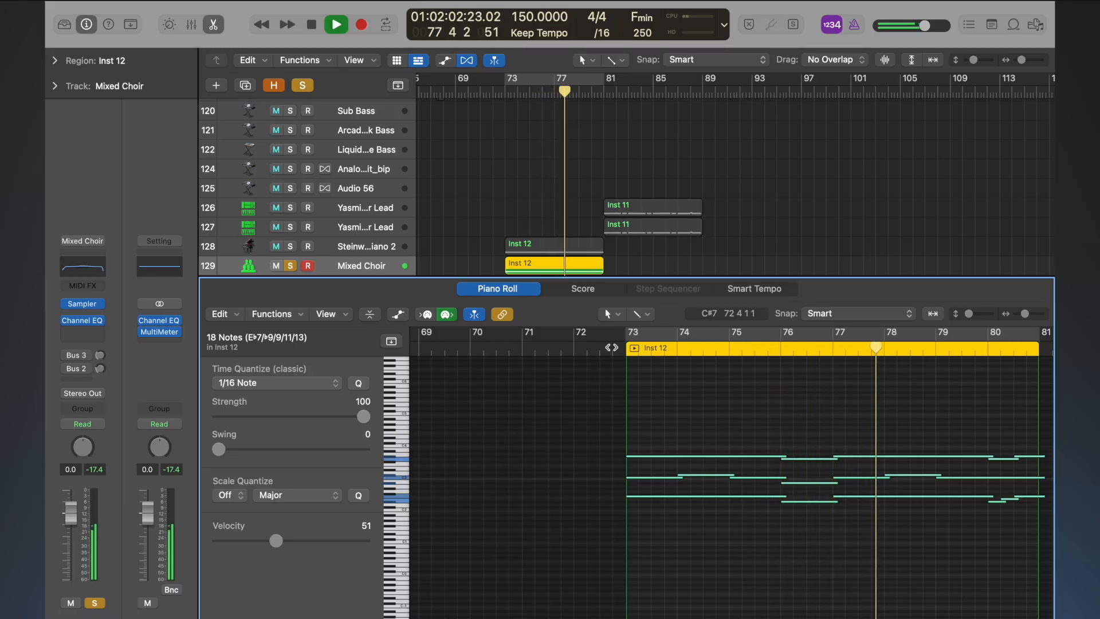
{"action": "key", "text": "space"}
Play the choir region from bar 73 to bar 81 to hear all of the overlapping chords.
{"action": "key", "text": "super+Down"}
{"action": "key", "text": "super+Down"}
{"action": "key", "text": "super+Down"}
{"action": "key", "text": "super+Down"}
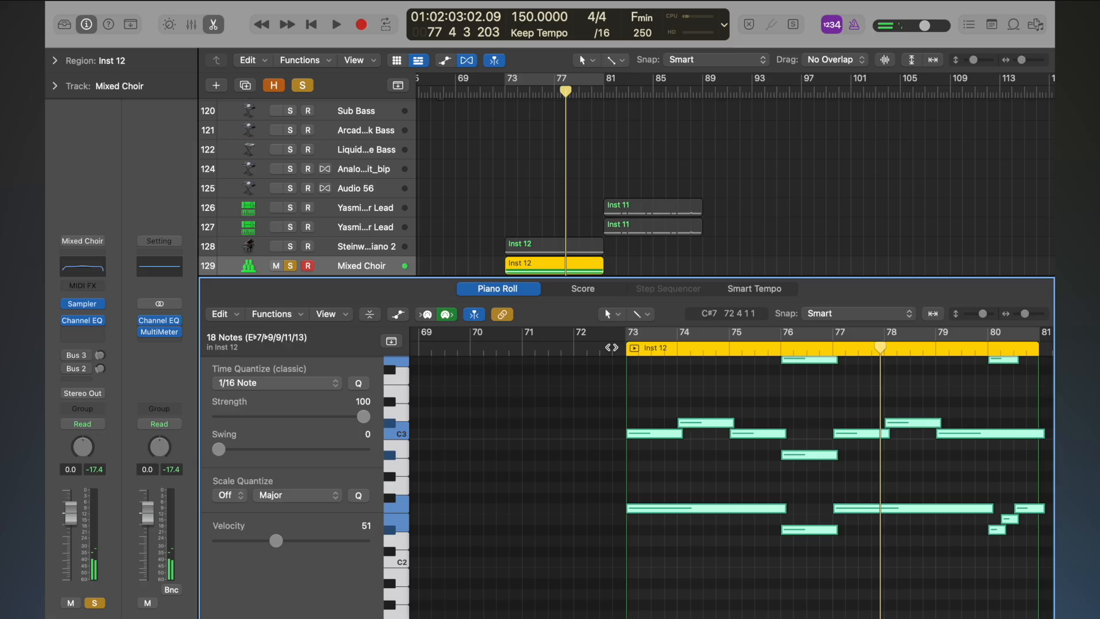
{"action": "left_click", "coordinate": [622, 350]}
{"action": "key", "text": "space"}
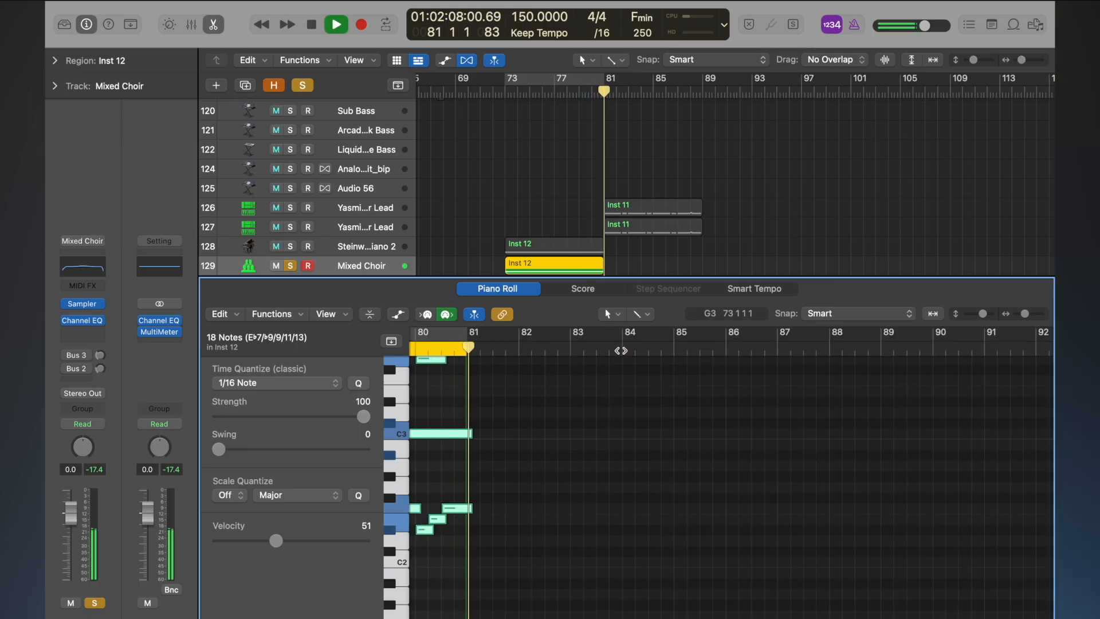
{"action": "key", "text": "space"}
{"action": "scroll", "coordinate": [517, 511], "scroll_direction": "left", "scroll_amount": 3}
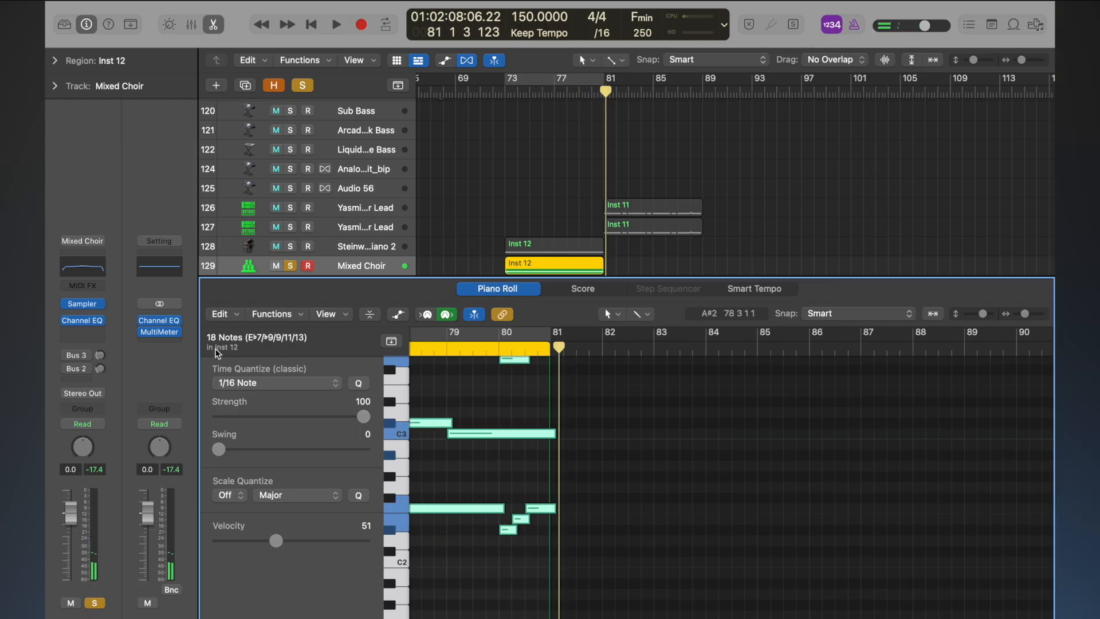
Open the Channel EQ of the Mixed Choir track, set its view size to 100%, and place it clear of the tracks.
{"action": "left_click", "coordinate": [85, 266]}
{"action": "left_click_drag", "start_coordinate": [646, 172], "coordinate": [532, 134]}
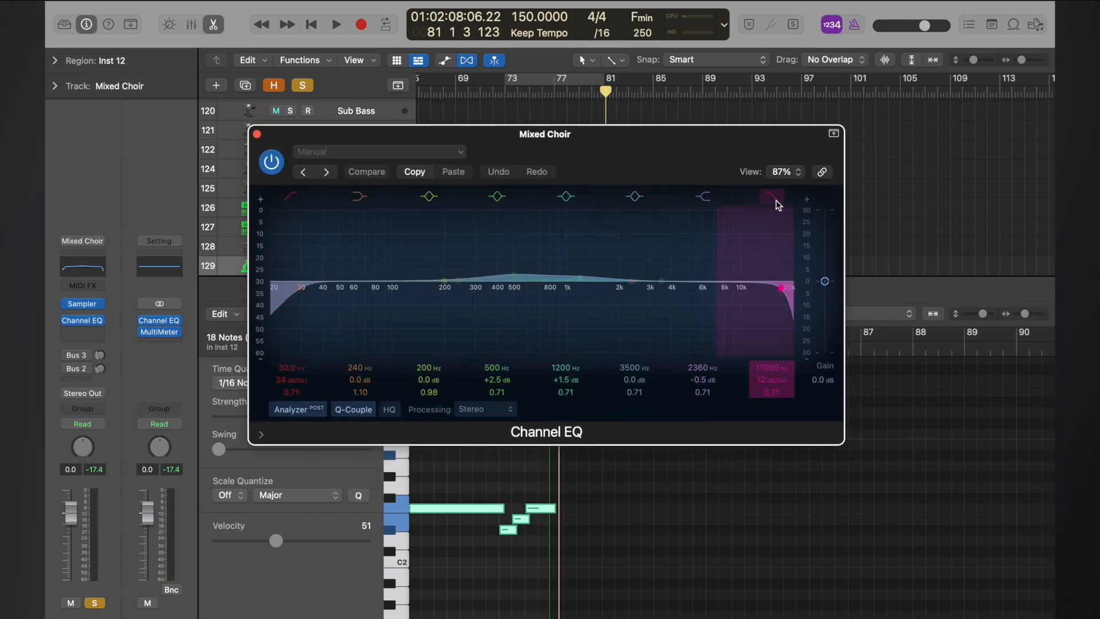
{"action": "left_click", "coordinate": [782, 172]}
{"action": "left_click", "coordinate": [797, 256]}
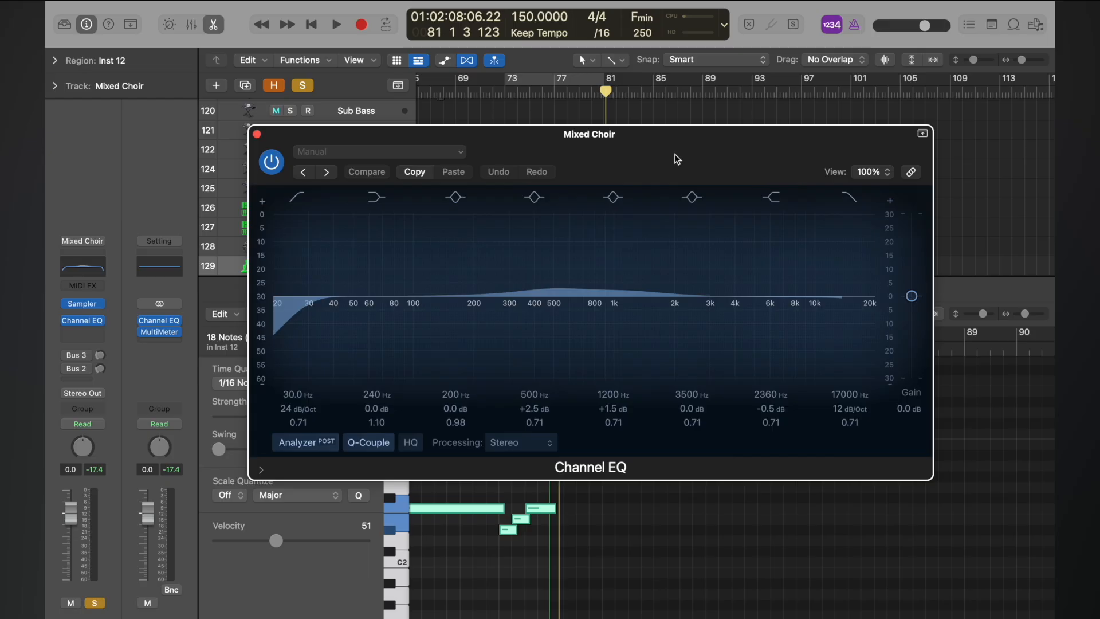
{"action": "left_click_drag", "start_coordinate": [707, 143], "coordinate": [603, 292]}
{"action": "scroll", "coordinate": [582, 174], "scroll_direction": "down", "scroll_amount": 3}
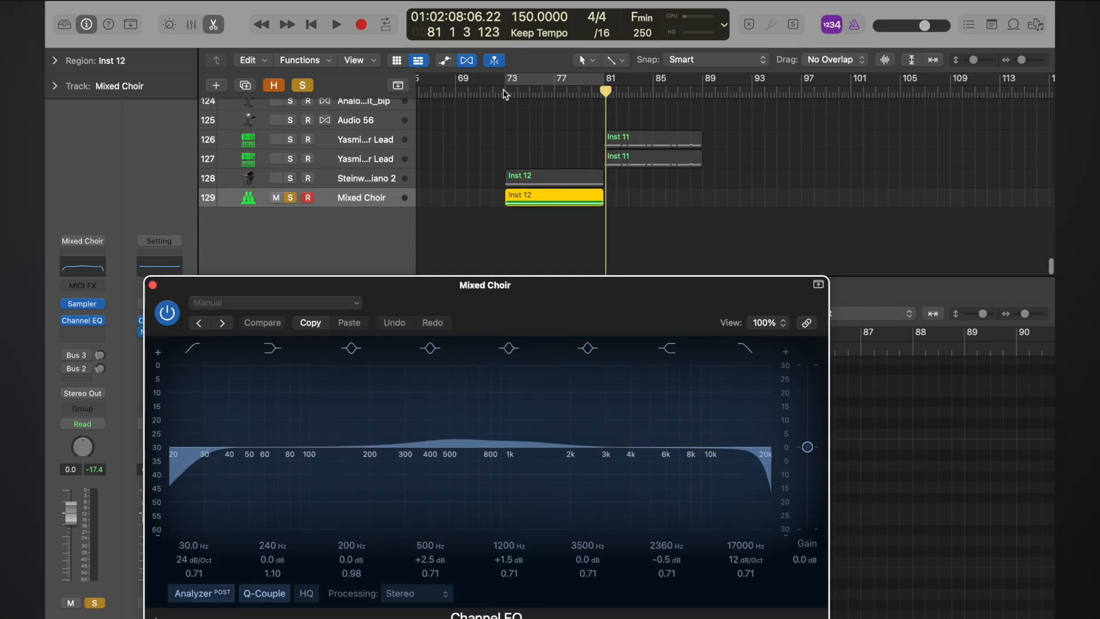
Play the choir from bar 73 and try reducing the 500 Hz boost in its Channel EQ.
{"action": "left_click", "coordinate": [503, 89]}
{"action": "key", "text": "space"}
{"action": "left_click_drag", "start_coordinate": [573, 286], "coordinate": [583, 157]}
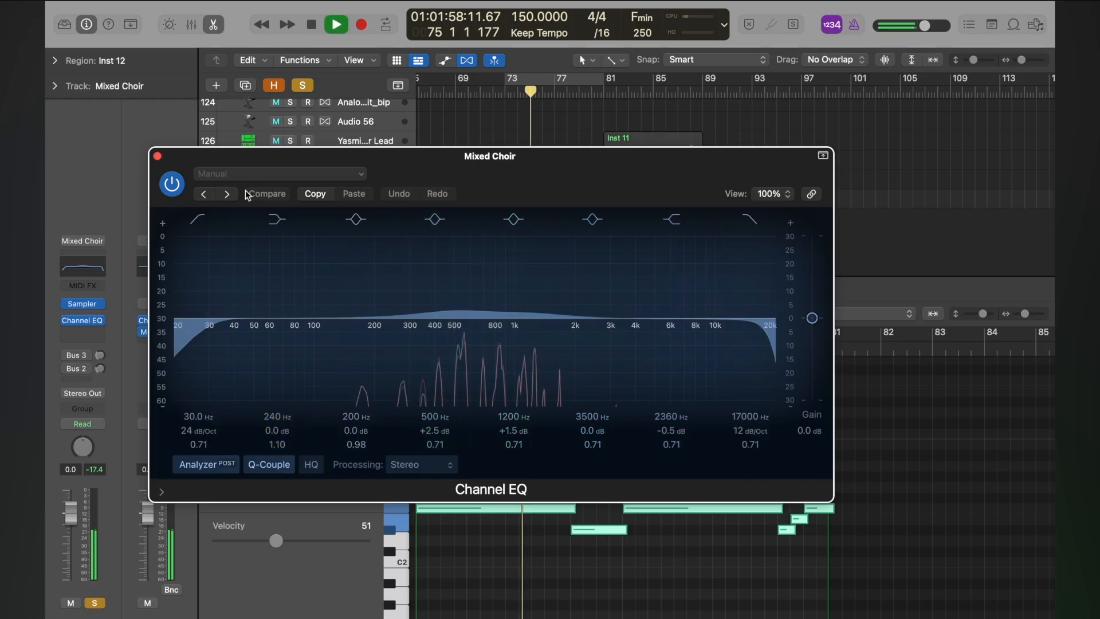
{"action": "left_click_drag", "start_coordinate": [458, 297], "coordinate": [496, 305]}
{"action": "key", "text": "space"}
Recall the default setting of the choir's Channel EQ and move its window clear of the timeline.
{"action": "left_click", "coordinate": [315, 175]}
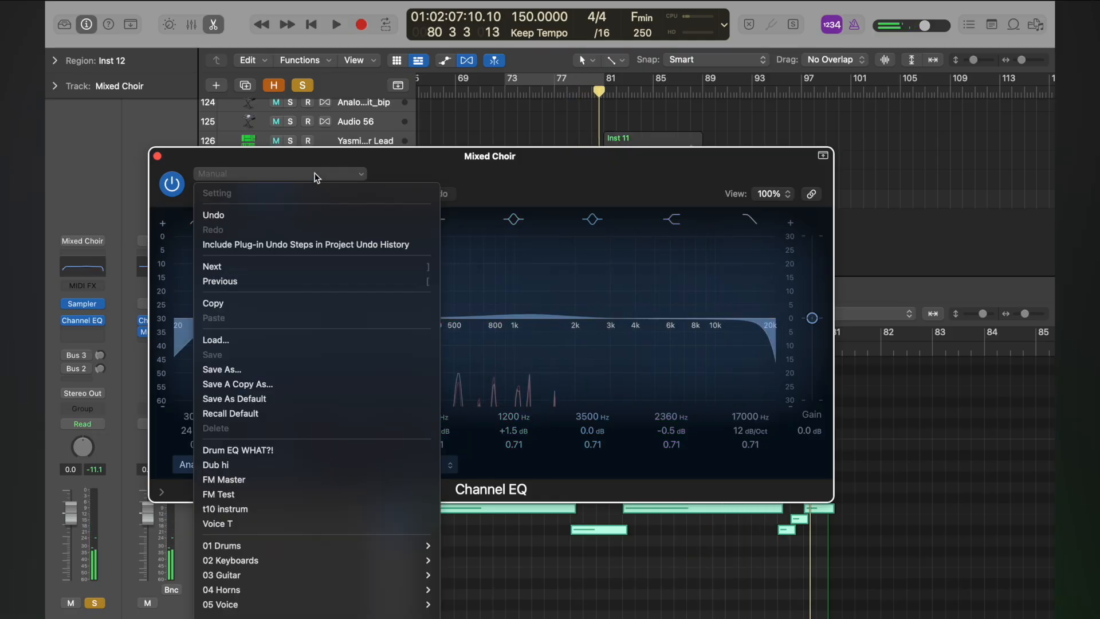
{"action": "left_click", "coordinate": [276, 414]}
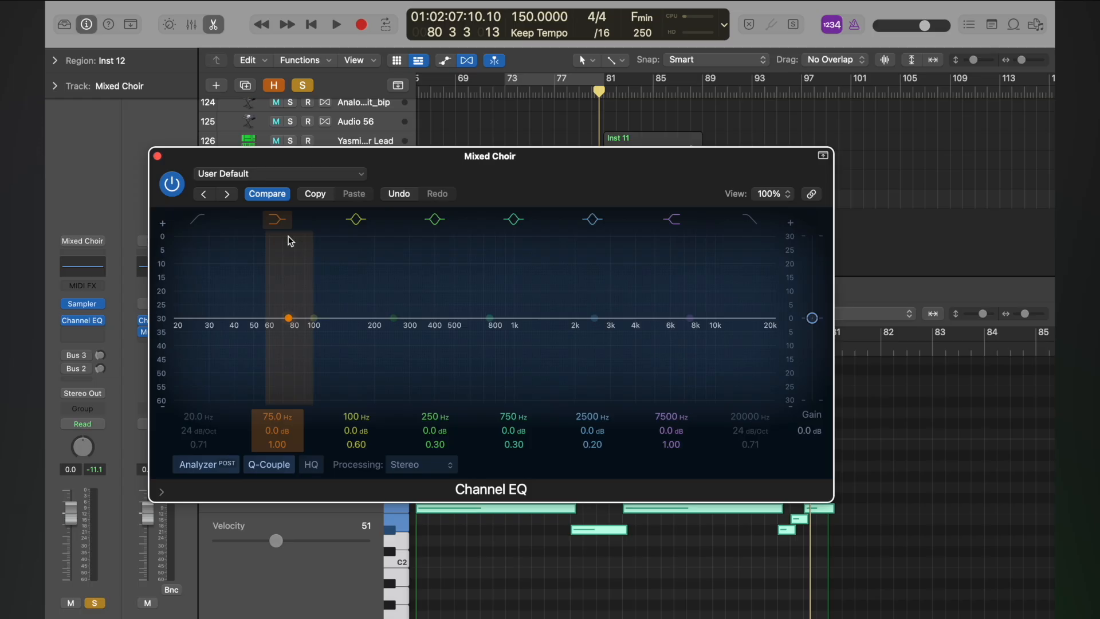
{"action": "left_click_drag", "start_coordinate": [399, 167], "coordinate": [564, 295]}
Play the choir from bar 73 and enable the low cut of its Channel EQ at 148 Hz with a 48 dB/Oct slope.
{"action": "double_click", "coordinate": [502, 86]}
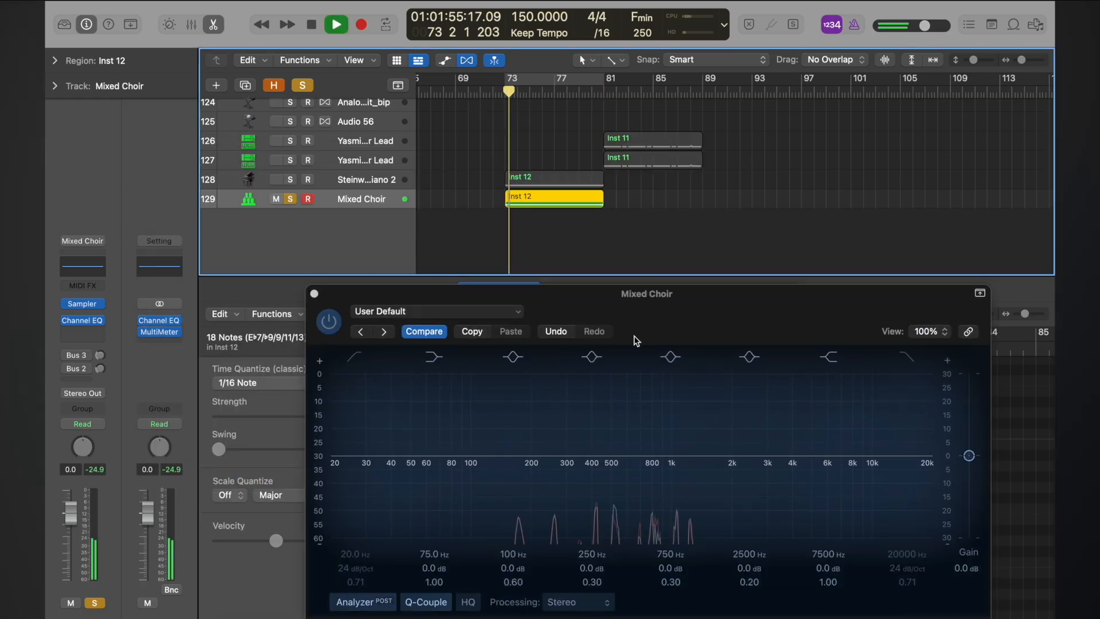
{"action": "left_click", "coordinate": [341, 362]}
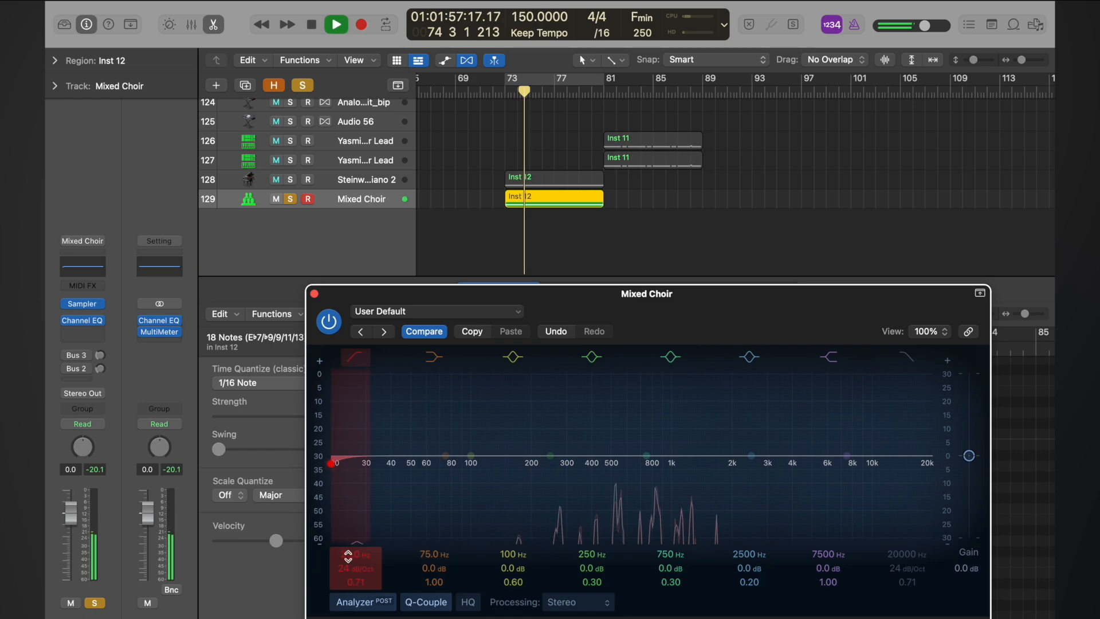
{"action": "left_click_drag", "start_coordinate": [348, 554], "coordinate": [348, 525]}
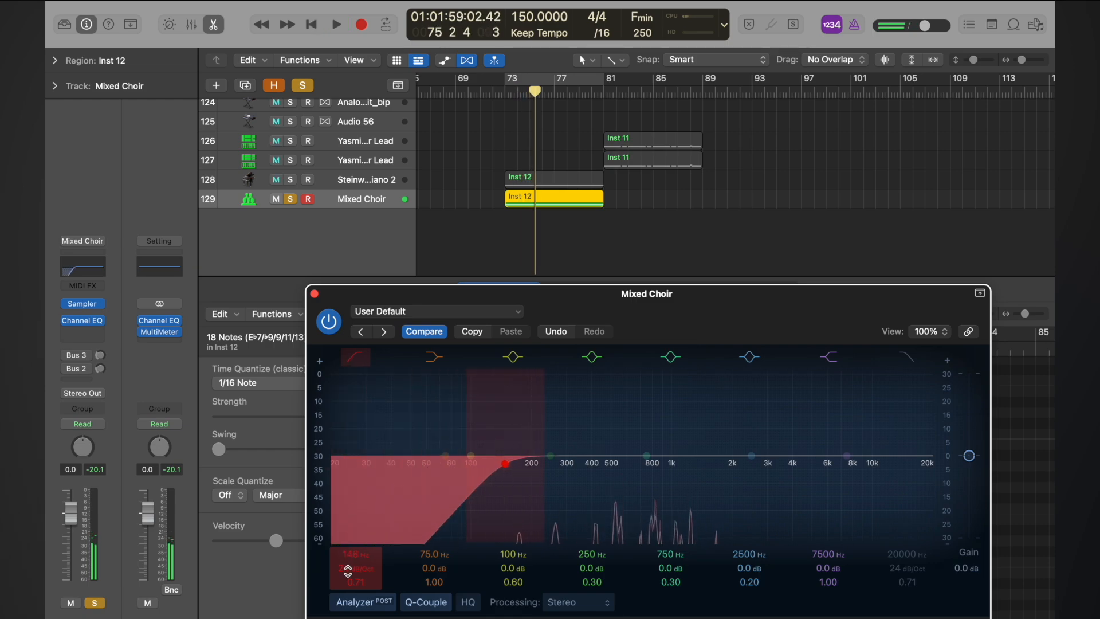
Enable the EQ's high cut at 4920 Hz with a 48 dB/Oct slope, replay the choir from bar 73, and close the EQ.
{"action": "left_click", "coordinate": [506, 91]}
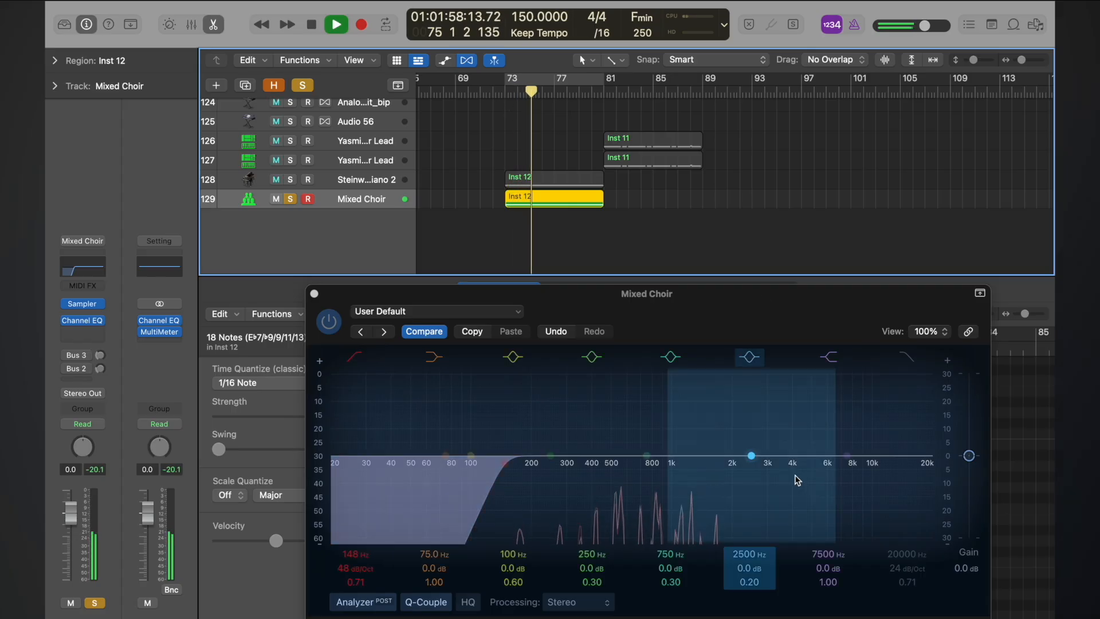
{"action": "left_click", "coordinate": [899, 356]}
{"action": "left_click_drag", "start_coordinate": [900, 553], "coordinate": [907, 575]}
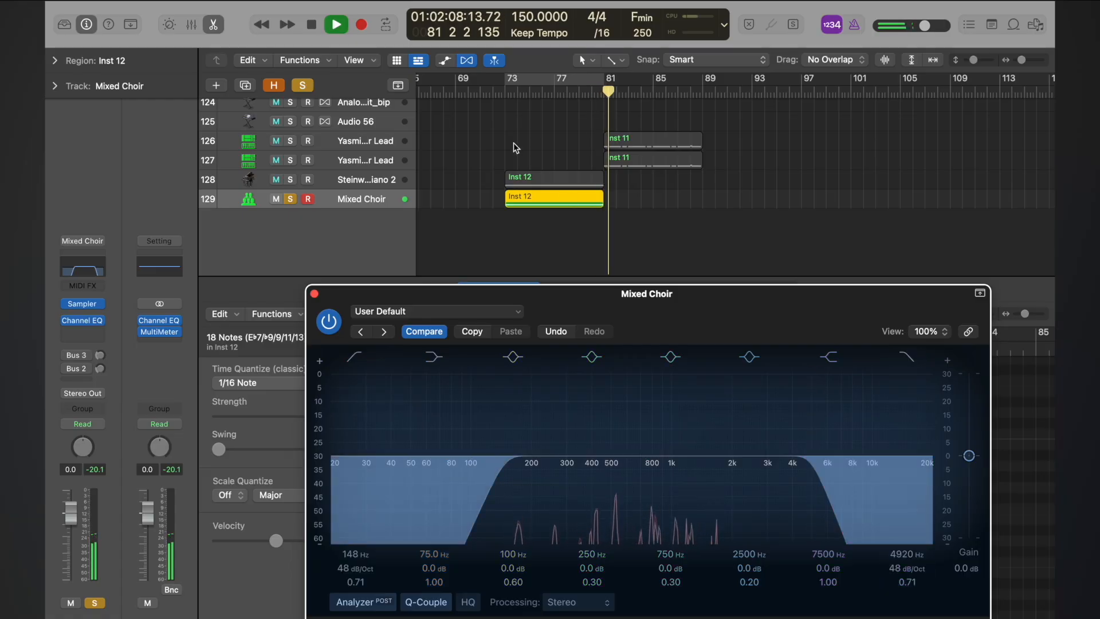
{"action": "left_click", "coordinate": [504, 93]}
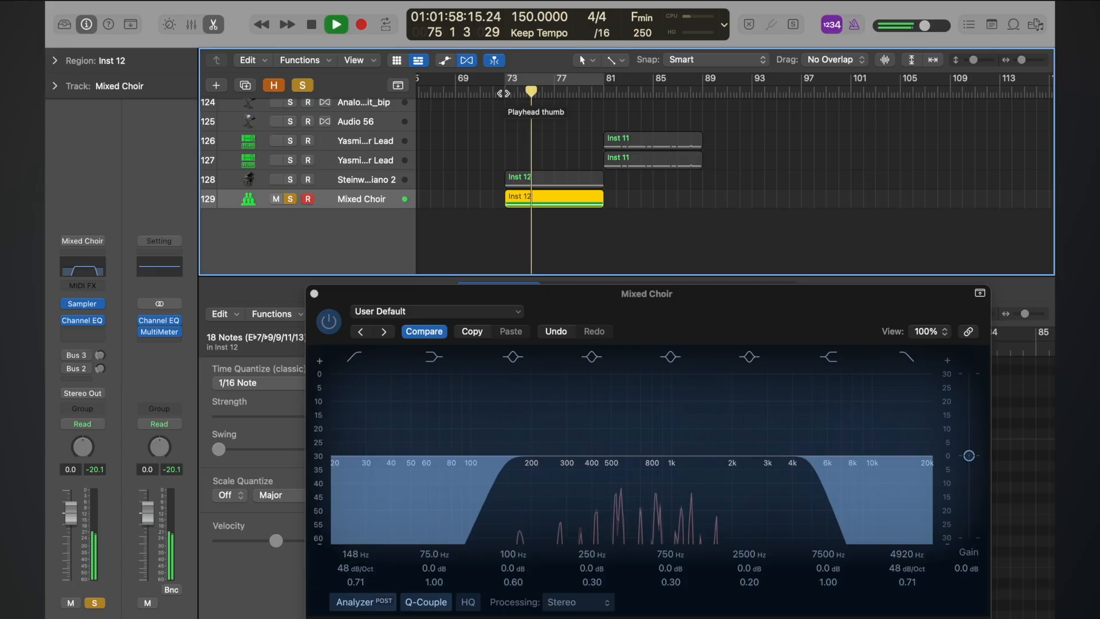
{"action": "left_click", "coordinate": [314, 293]}
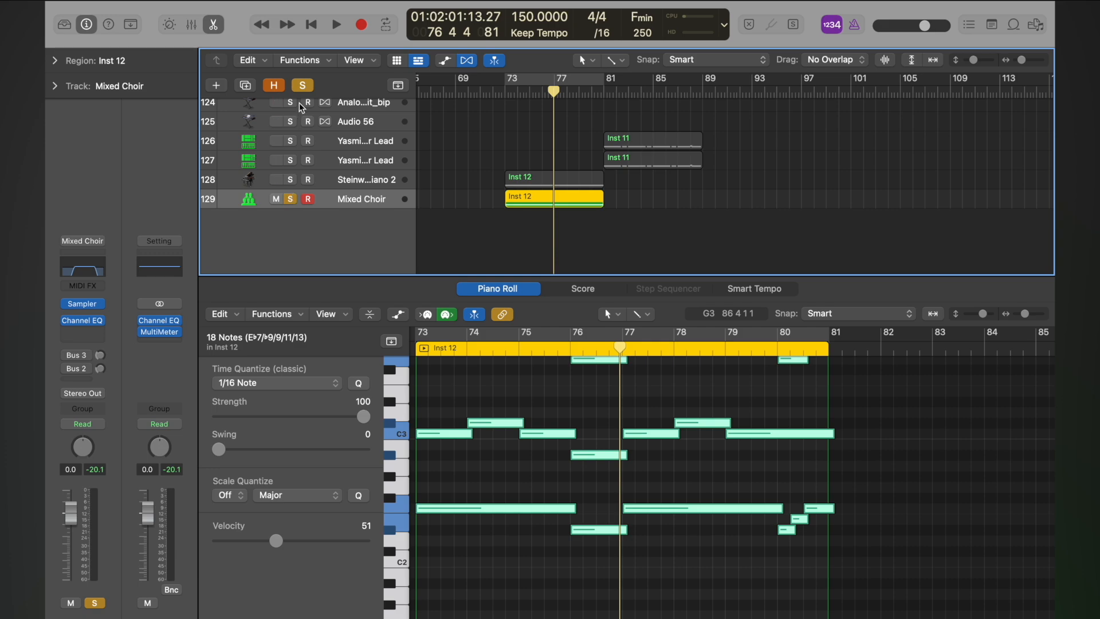
Turn off solo, play the full arrangement from about bar 71, and lower the Mixed Choir volume to -8.6 dB.
{"action": "left_click", "coordinate": [303, 85]}
{"action": "double_click", "coordinate": [481, 91]}
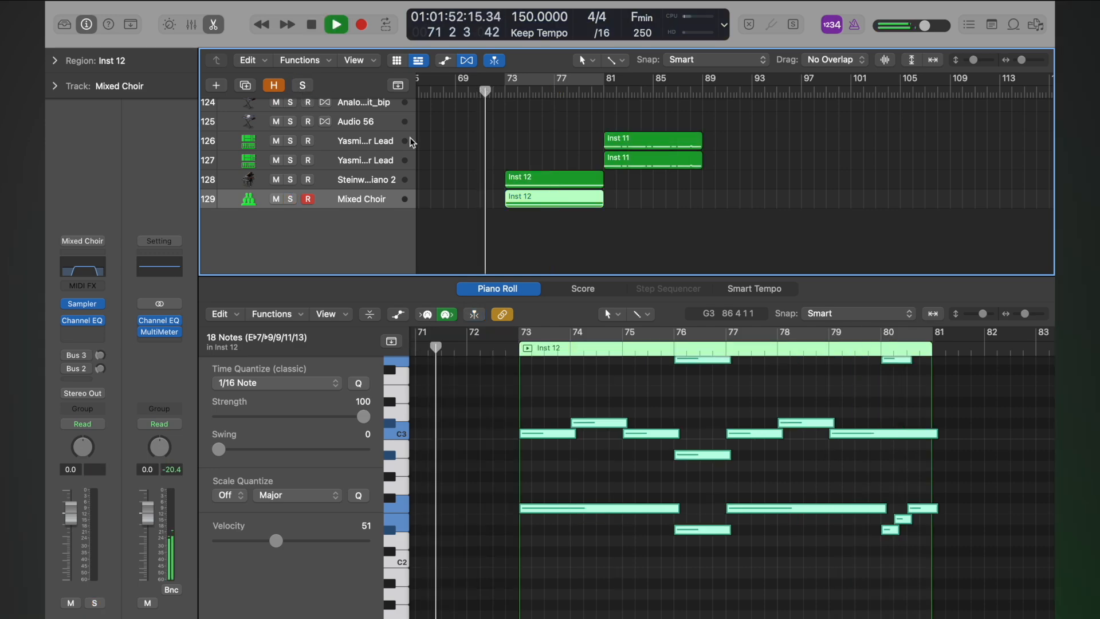
{"action": "key", "text": "x"}
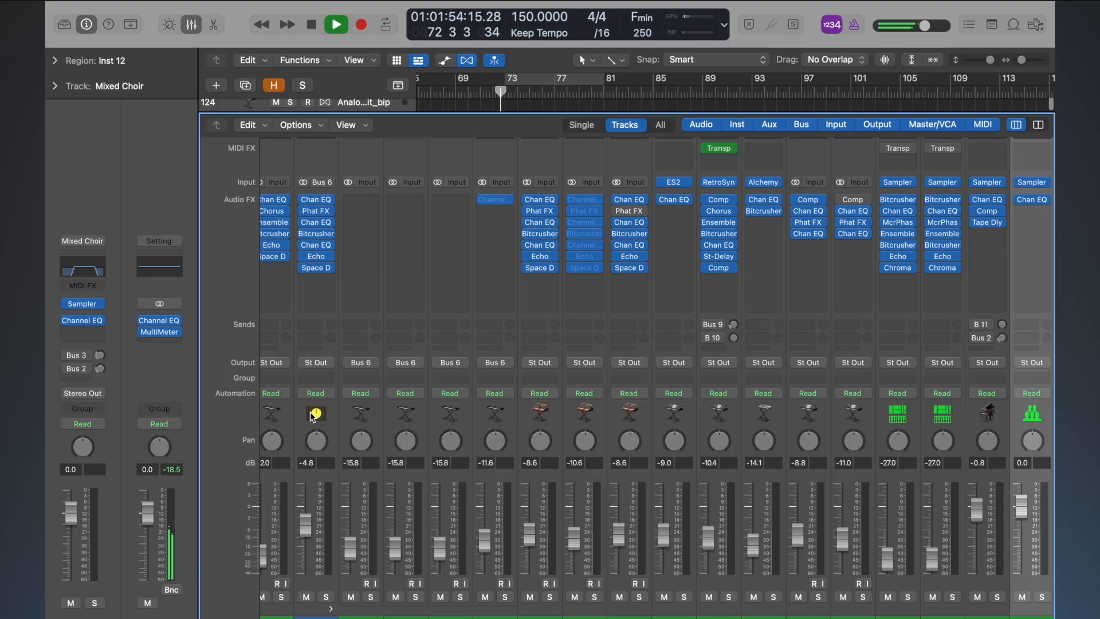
{"action": "key", "text": "x"}
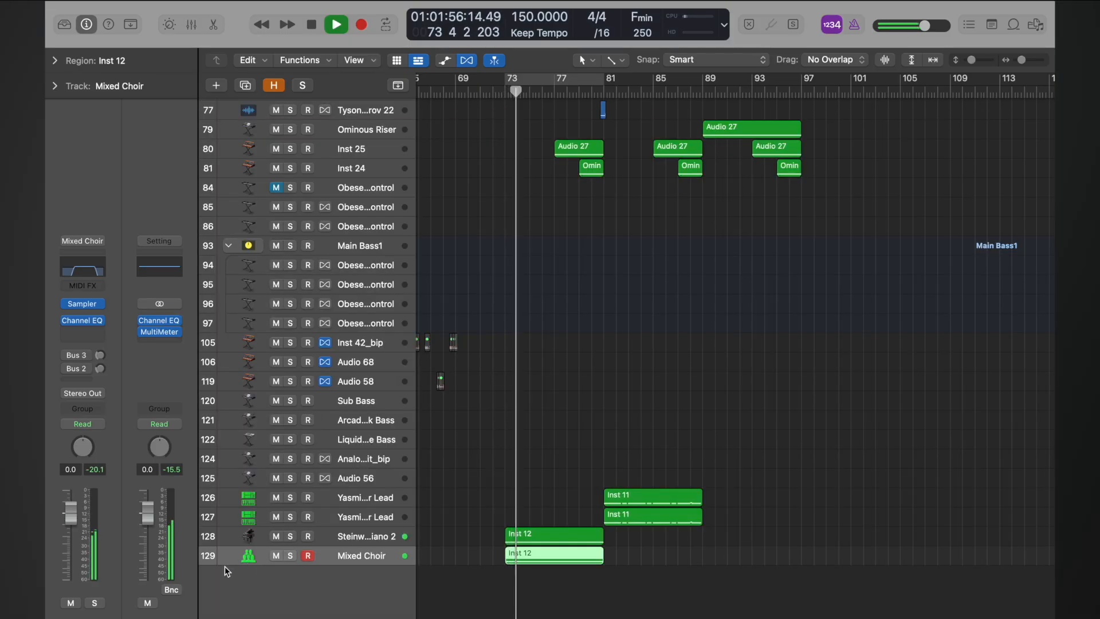
{"action": "left_click_drag", "start_coordinate": [77, 518], "coordinate": [75, 553]}
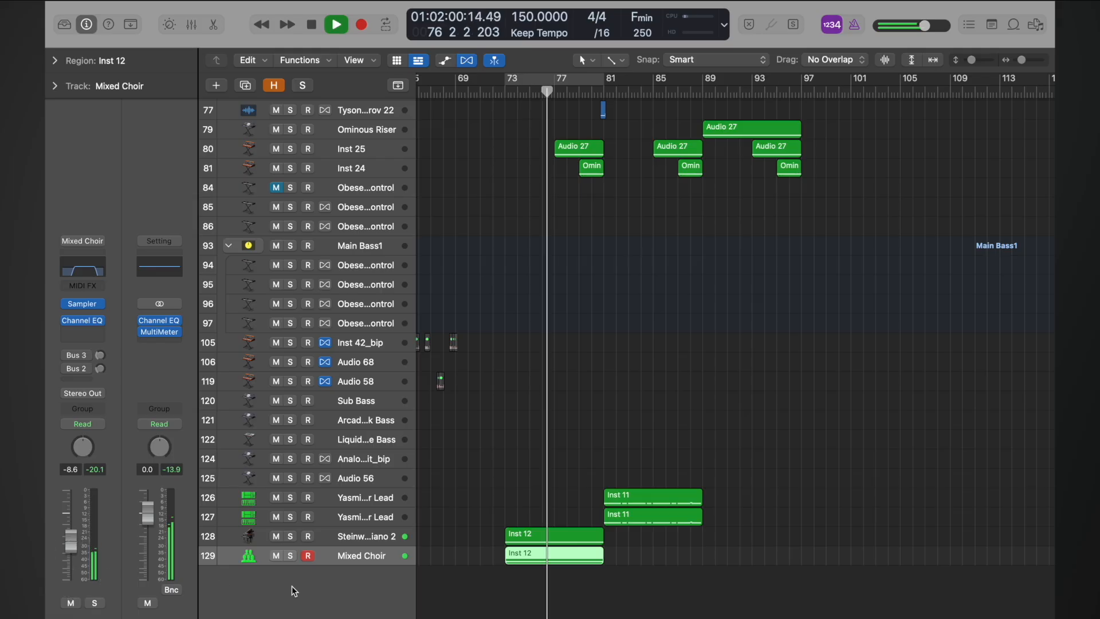
Solo the Mixed Choir track and play it alone from the start of its region at bar 73.
{"action": "left_click", "coordinate": [290, 555]}
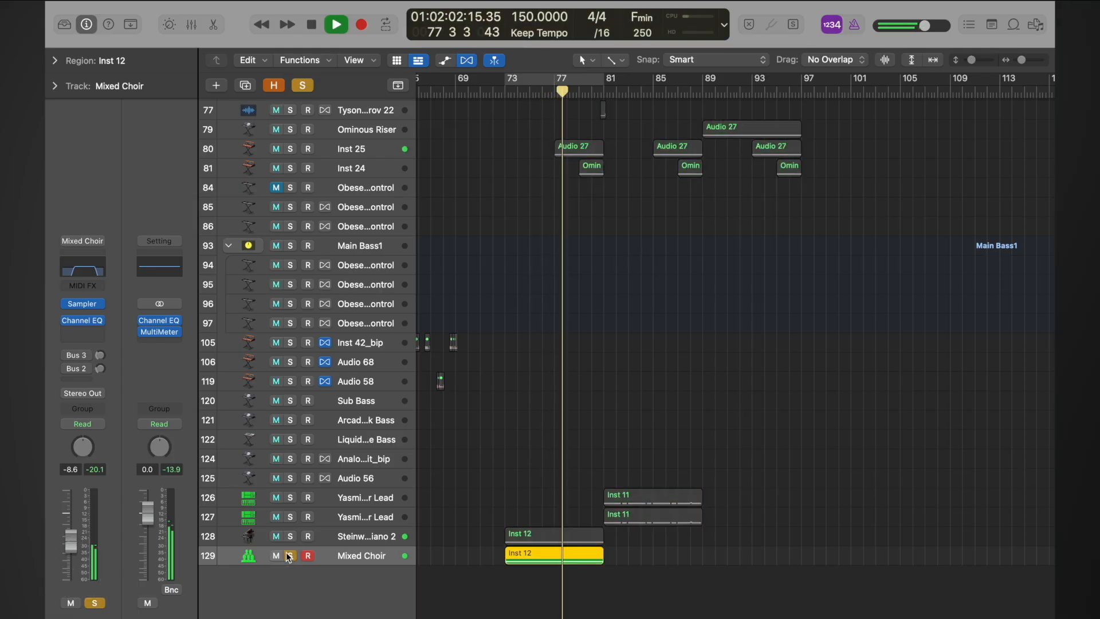
{"action": "key", "text": "space"}
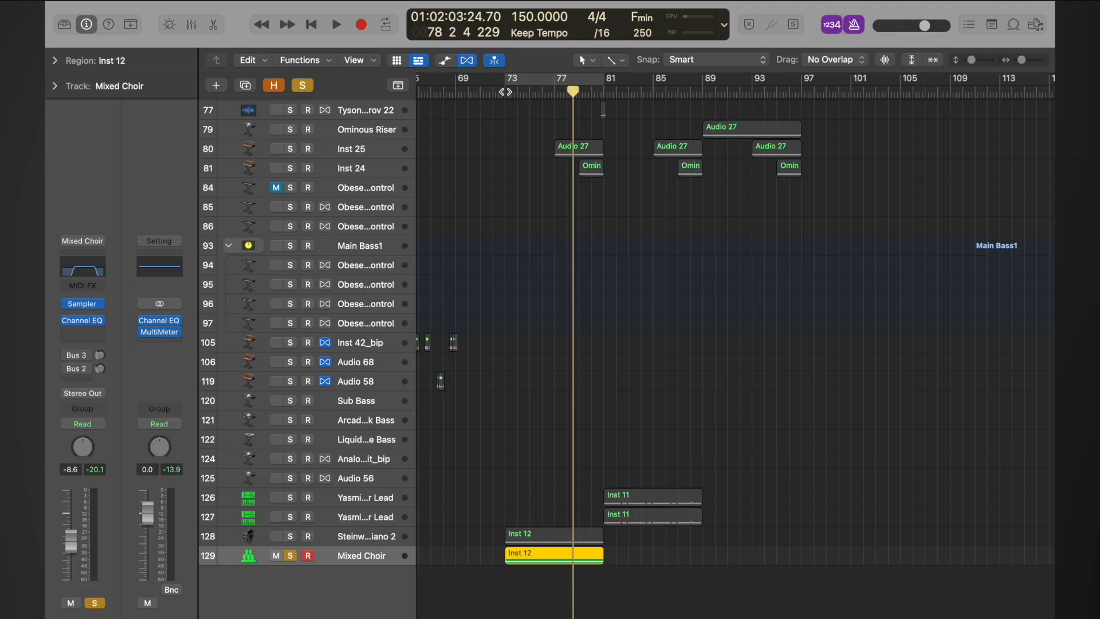
{"action": "left_click", "coordinate": [504, 92]}
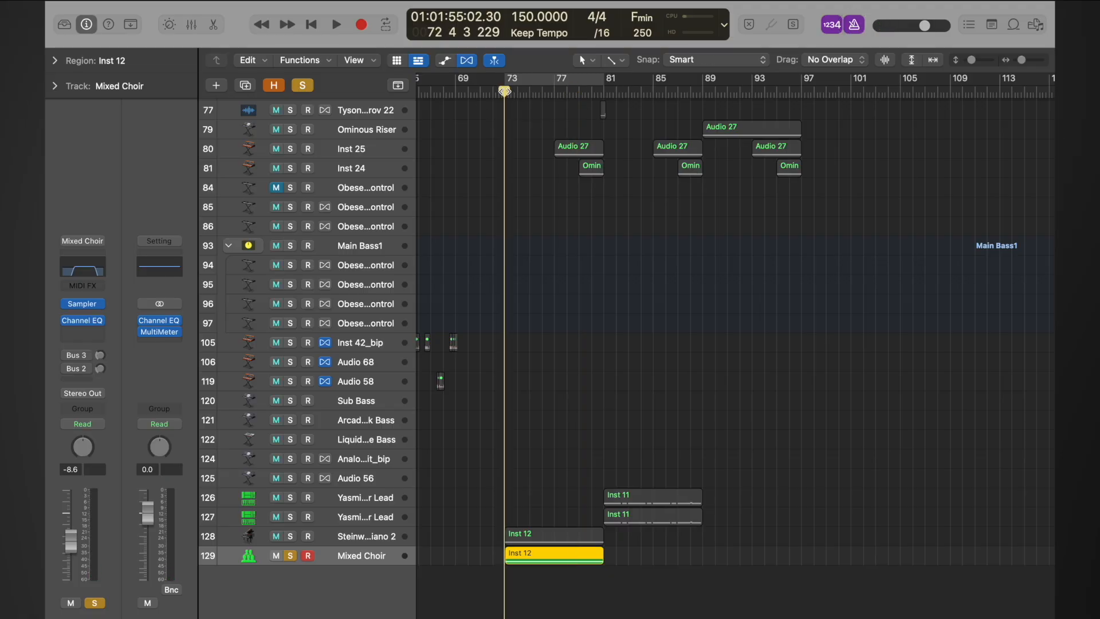
{"action": "key", "text": "space"}
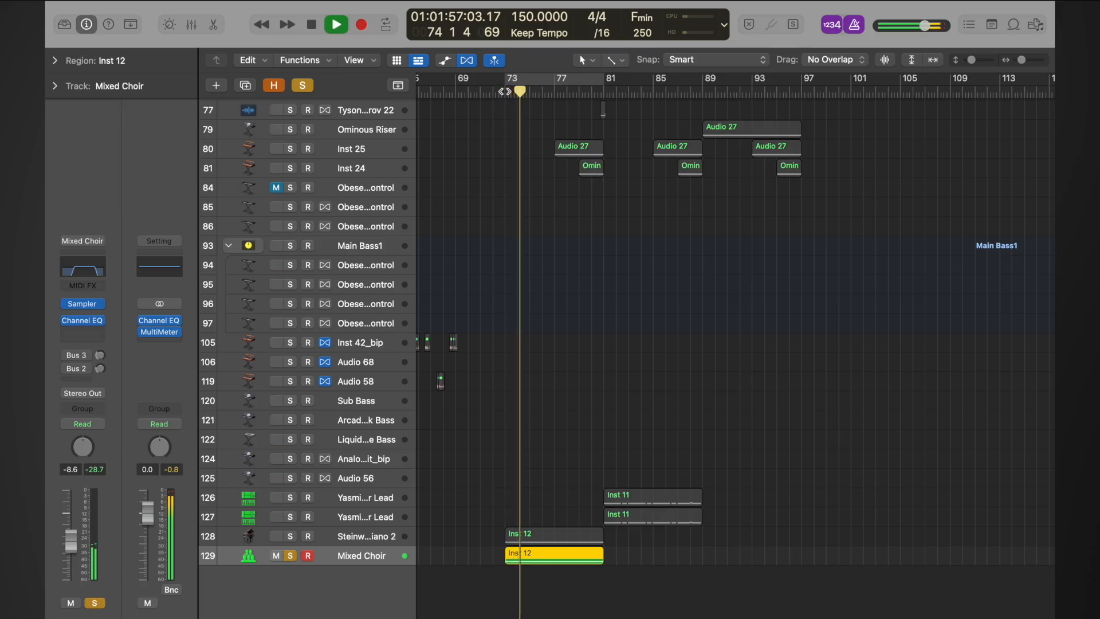
Examine the choir region's start and the note overlap at bar 74 closely, placing the playhead at 74 1 3 1.
{"action": "key", "text": "z"}
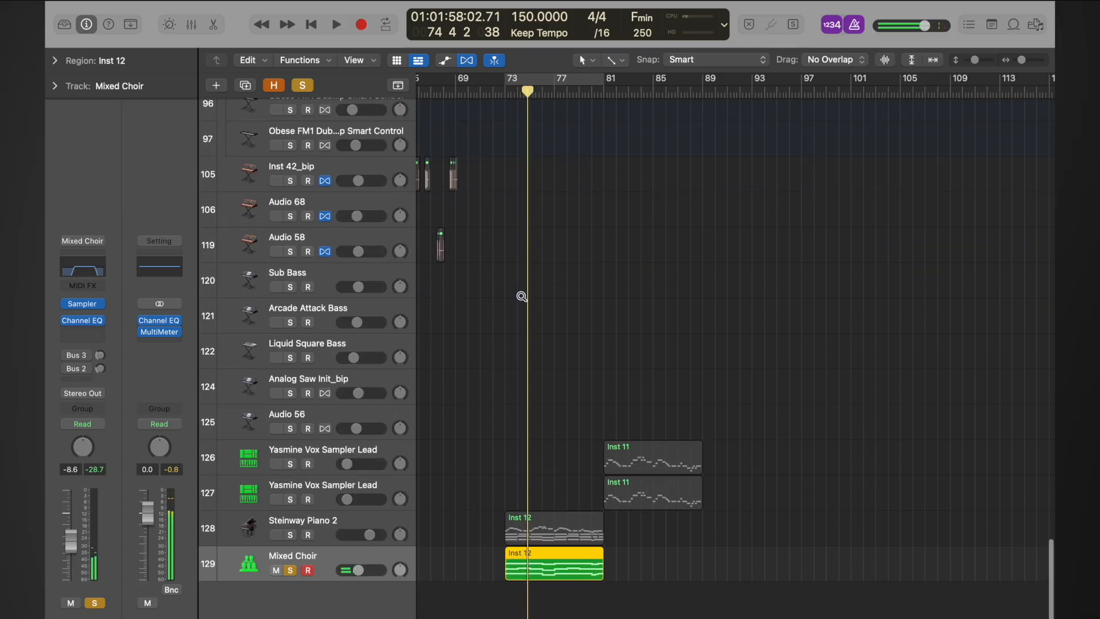
{"action": "scroll", "coordinate": [520, 294], "scroll_direction": "down", "scroll_amount": 8}
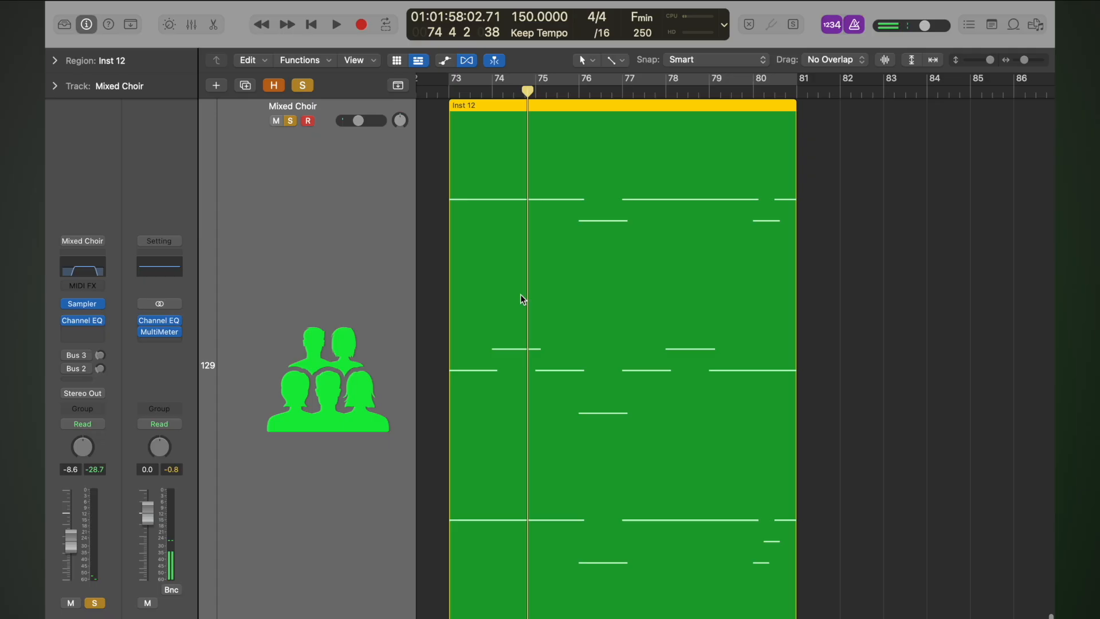
{"action": "scroll", "coordinate": [520, 294], "scroll_direction": "up", "scroll_amount": 8}
{"action": "scroll", "coordinate": [520, 294], "scroll_direction": "left", "scroll_amount": 5}
{"action": "scroll", "coordinate": [520, 294], "scroll_direction": "left", "scroll_amount": 3}
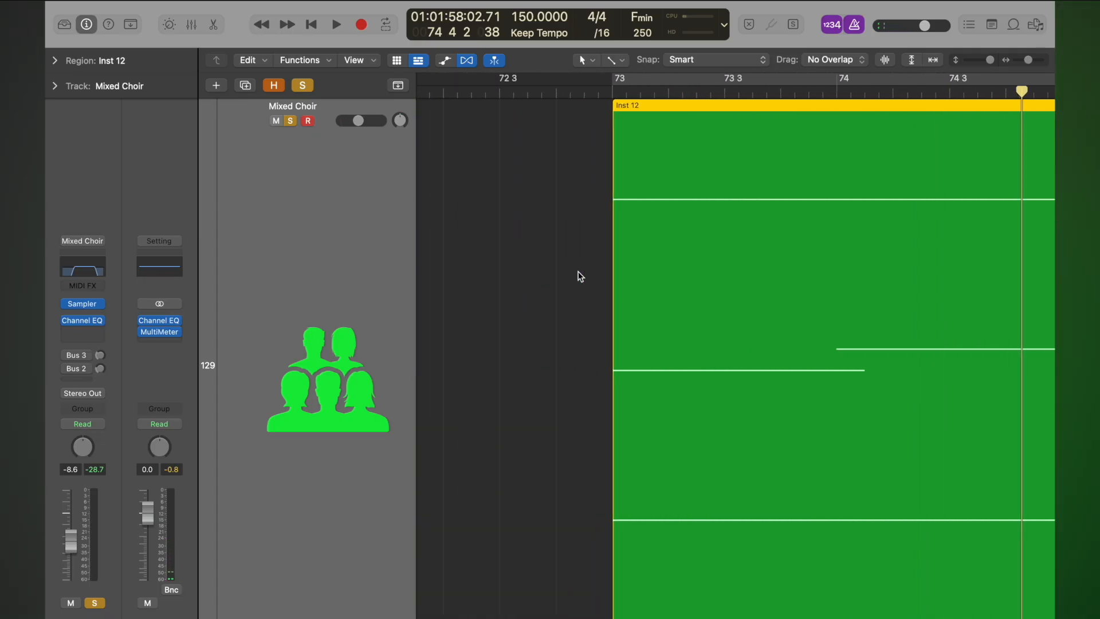
{"action": "scroll", "coordinate": [625, 116], "scroll_direction": "up", "scroll_amount": 4}
{"action": "scroll", "coordinate": [624, 116], "scroll_direction": "left", "scroll_amount": 6}
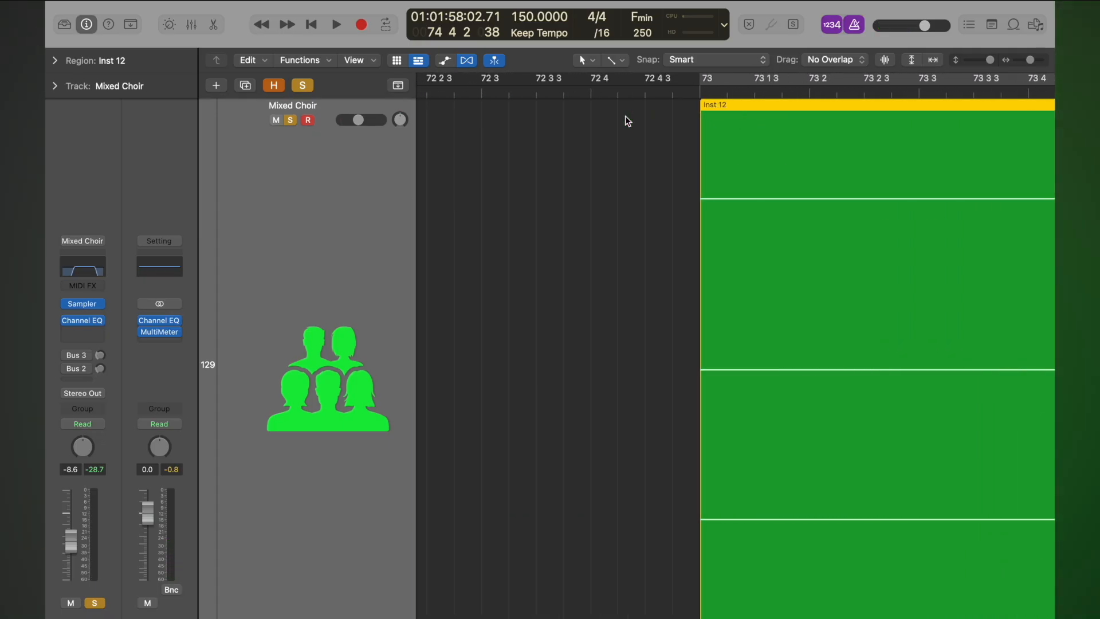
{"action": "scroll", "coordinate": [745, 123], "scroll_direction": "right", "scroll_amount": 10}
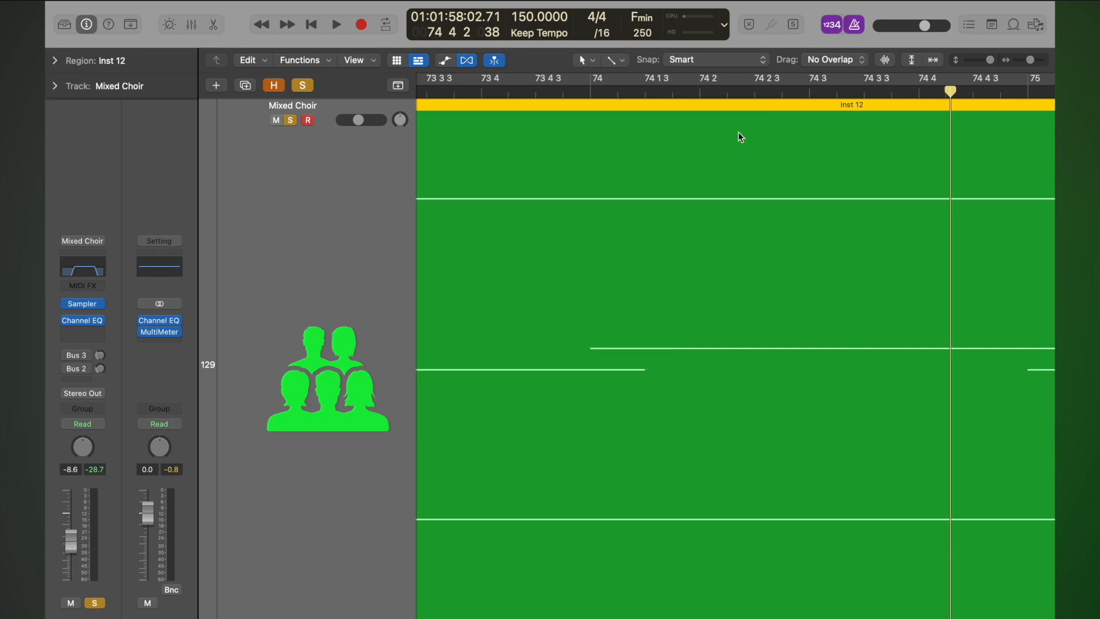
{"action": "left_click_drag", "start_coordinate": [589, 92], "coordinate": [646, 81]}
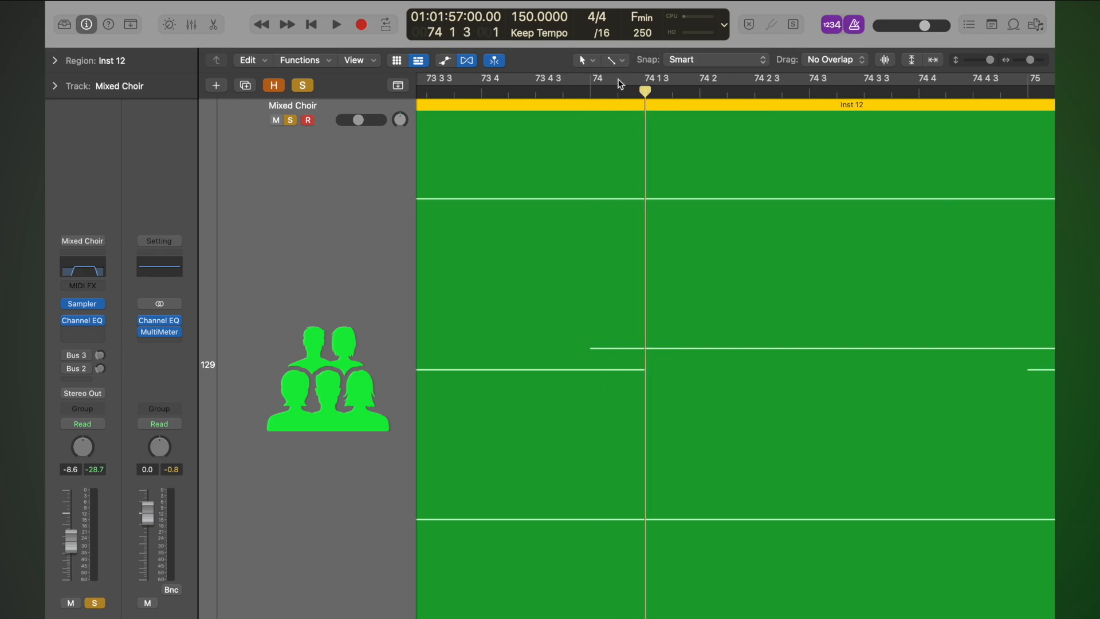
{"action": "scroll", "coordinate": [643, 102], "scroll_direction": "left", "scroll_amount": 10}
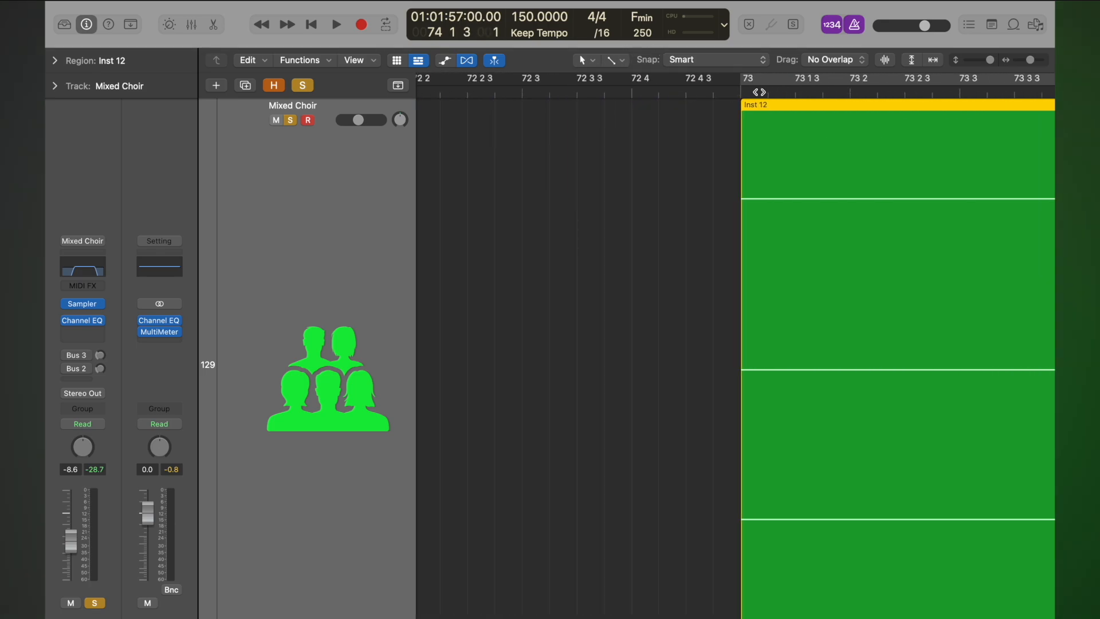
Shift the Mixed Choir region an eighth note earlier so that it starts at 72 4 3 1.
{"action": "left_click_drag", "start_coordinate": [762, 110], "coordinate": [707, 231]}
{"action": "key", "text": "super+Left"}
{"action": "key", "text": "super+Left"}
{"action": "key", "text": "super+Left"}
{"action": "key", "text": "super+Left"}
{"action": "key", "text": "super+Up"}
{"action": "key", "text": "super+Up"}
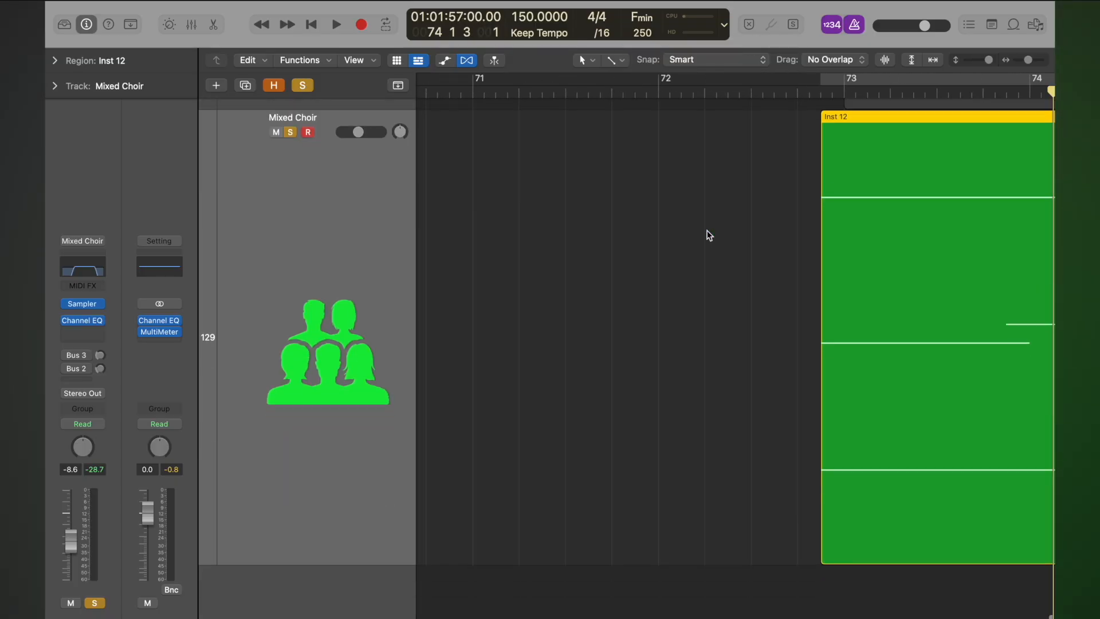
Play the shifted choir region from just before its start and compare its notes with the Steinway Piano 2 region.
{"action": "left_click", "coordinate": [811, 93]}
{"action": "key", "text": "space"}
{"action": "key", "text": "super+Left"}
{"action": "key", "text": "super+Left"}
{"action": "key", "text": "super+Up"}
{"action": "key", "text": "super+Up"}
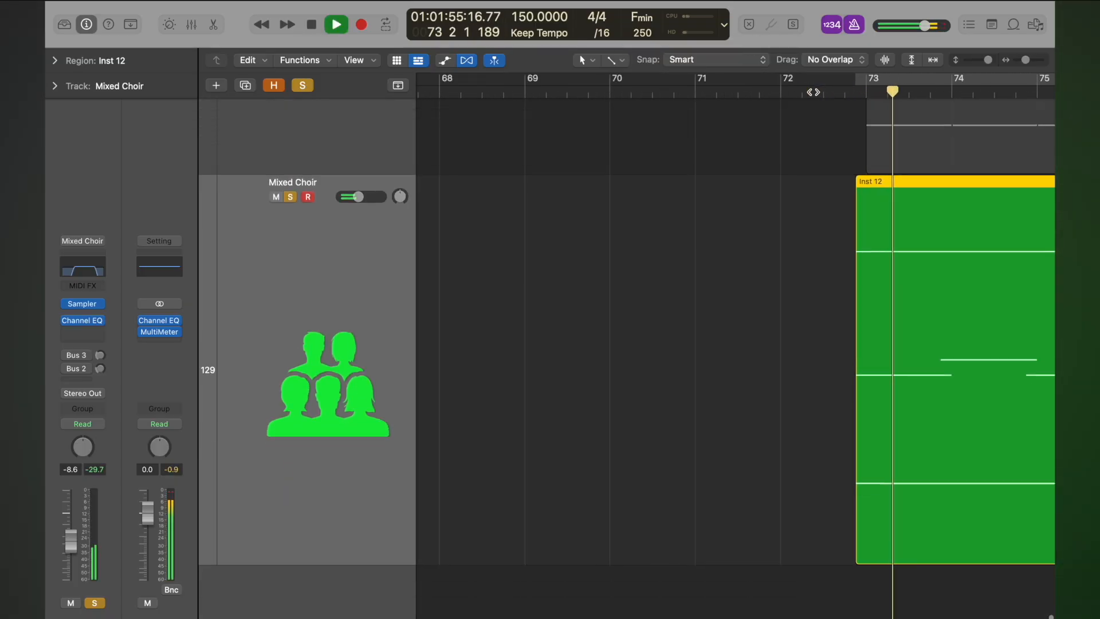
{"action": "left_click", "coordinate": [678, 111]}
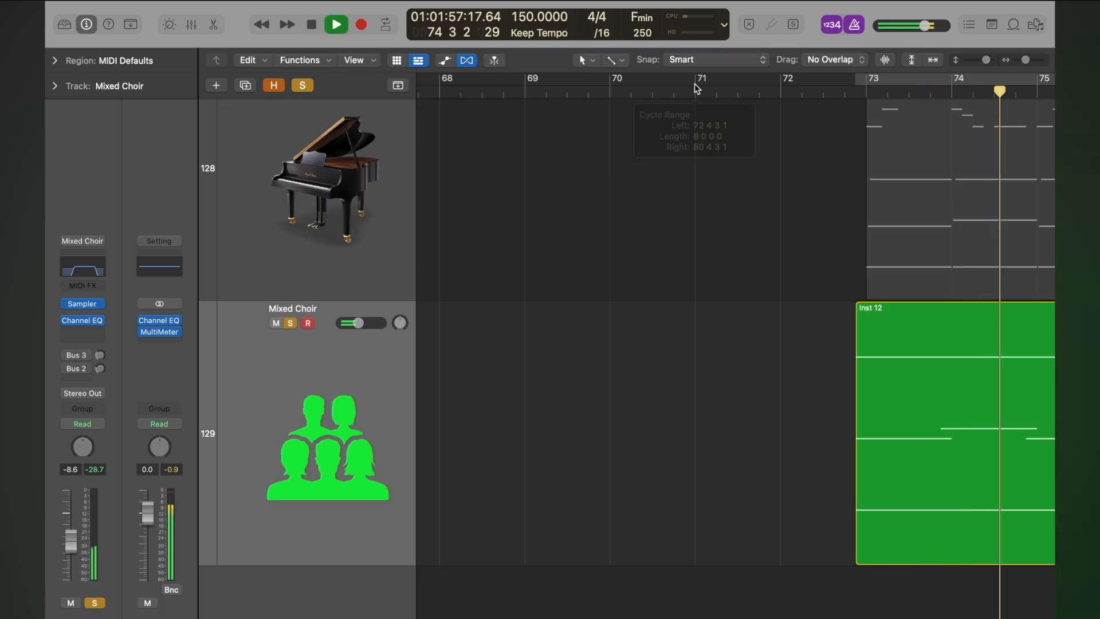
{"action": "left_click", "coordinate": [690, 92]}
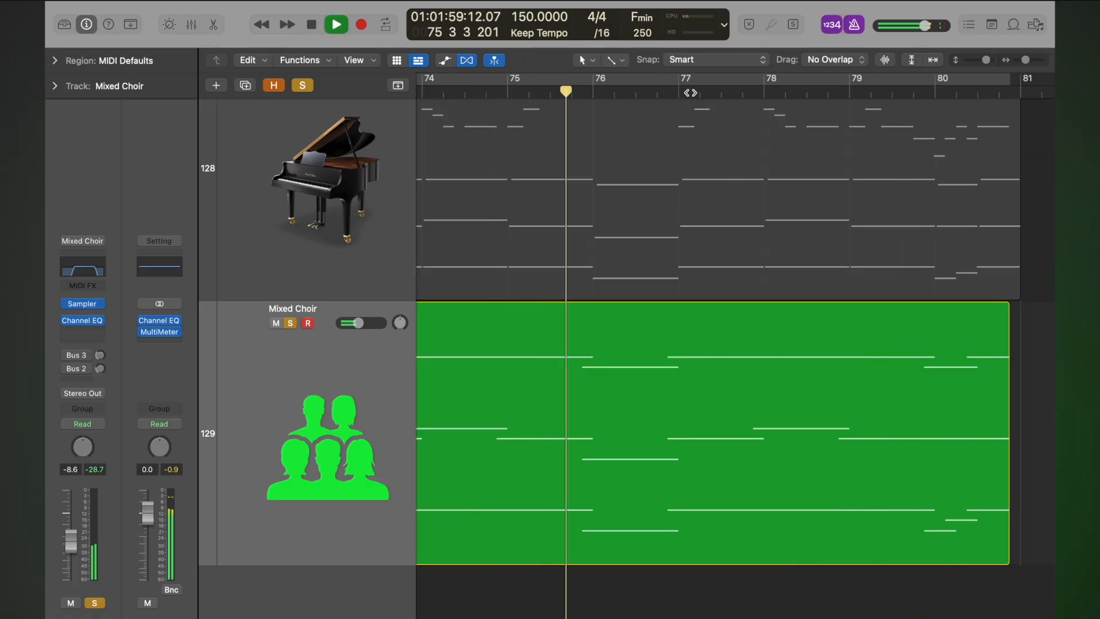
{"action": "key", "text": "space"}
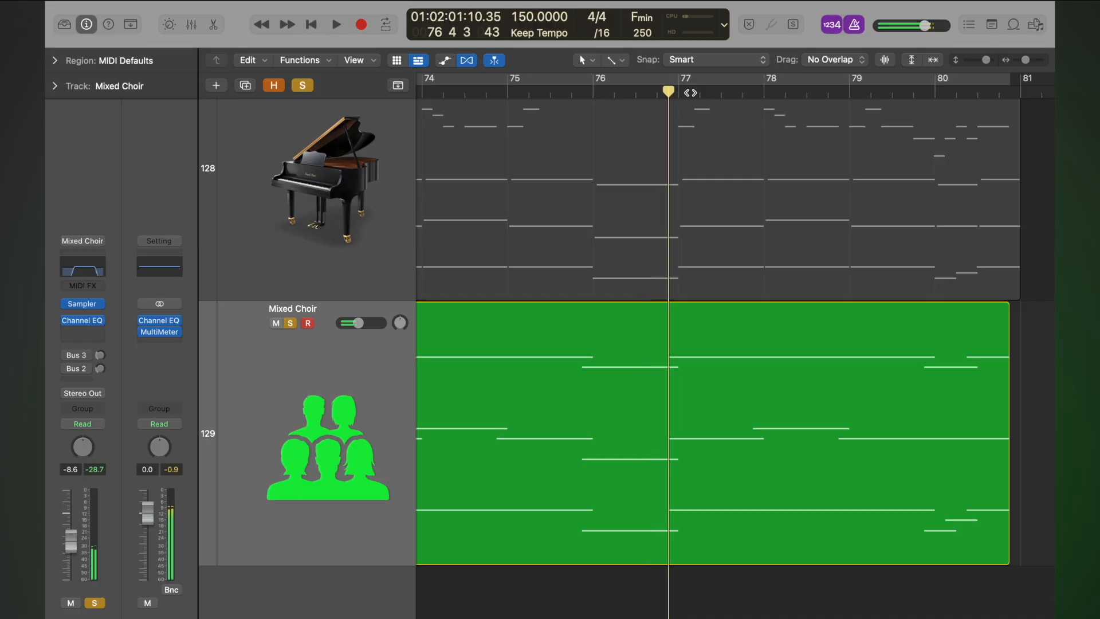
Unsolo the choir, play it with the arrangement from just before bar 73, and lower its volume to -12.0 dB.
{"action": "left_click", "coordinate": [302, 85]}
{"action": "key", "text": "z"}
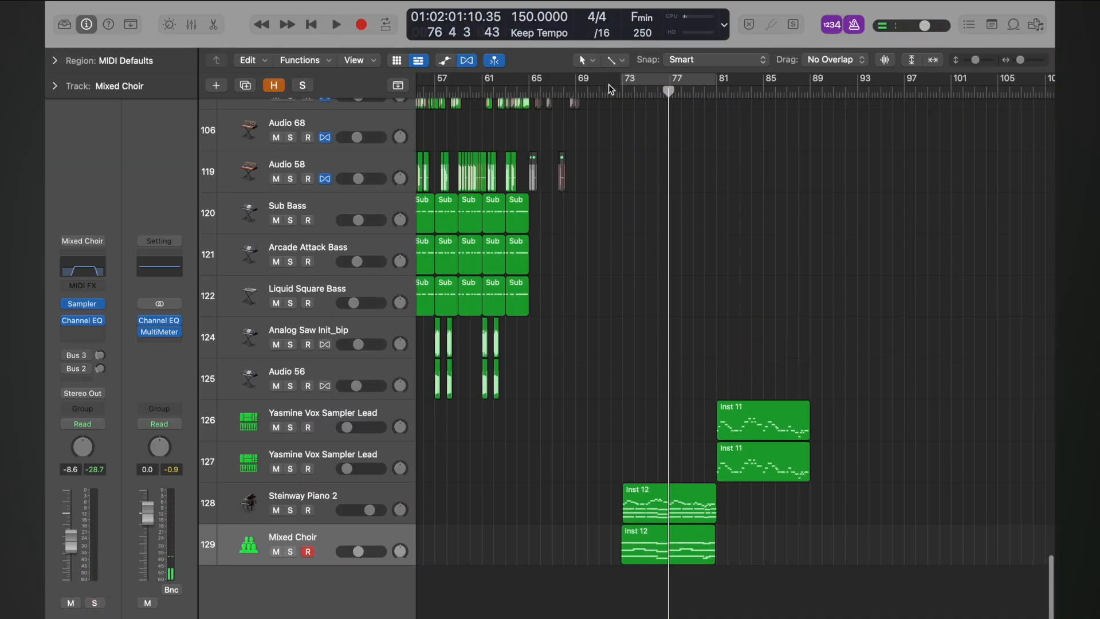
{"action": "double_click", "coordinate": [608, 86]}
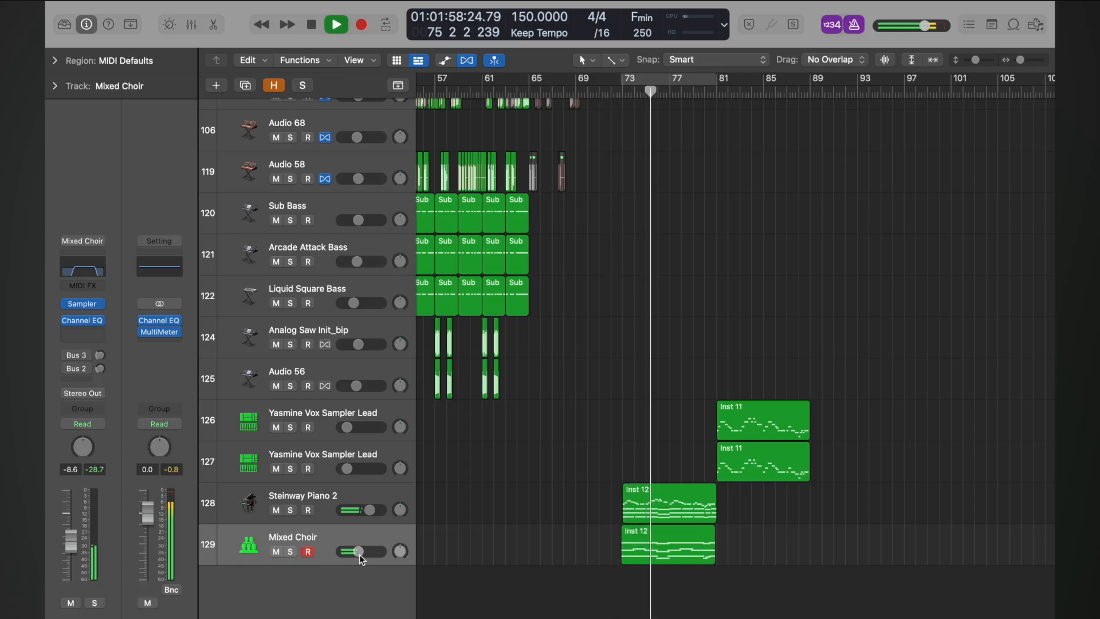
{"action": "left_click", "coordinate": [289, 552]}
{"action": "left_click", "coordinate": [291, 553]}
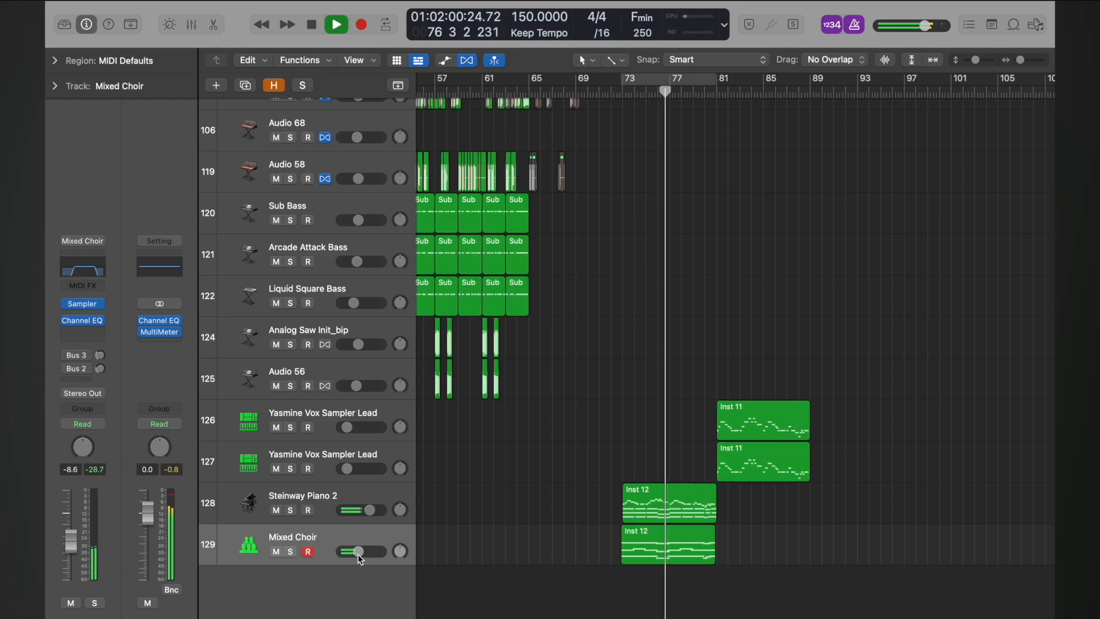
{"action": "left_click_drag", "start_coordinate": [357, 553], "coordinate": [346, 557]}
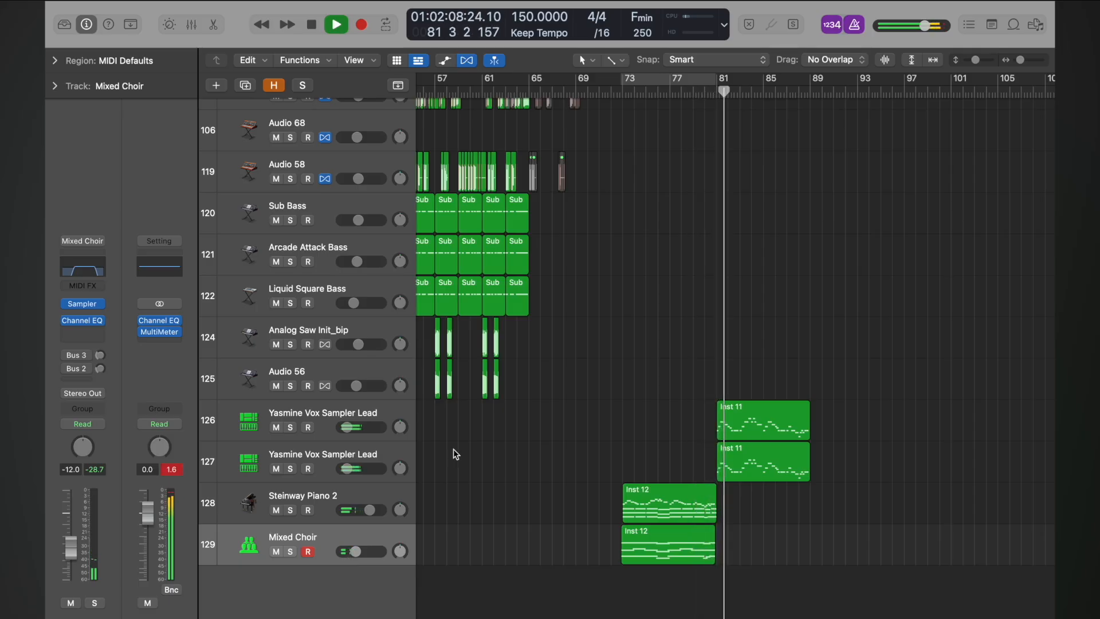
Replay the section from about bar 69 and compare the mix with the Mixed Choir muted and unmuted.
{"action": "left_click", "coordinate": [575, 92]}
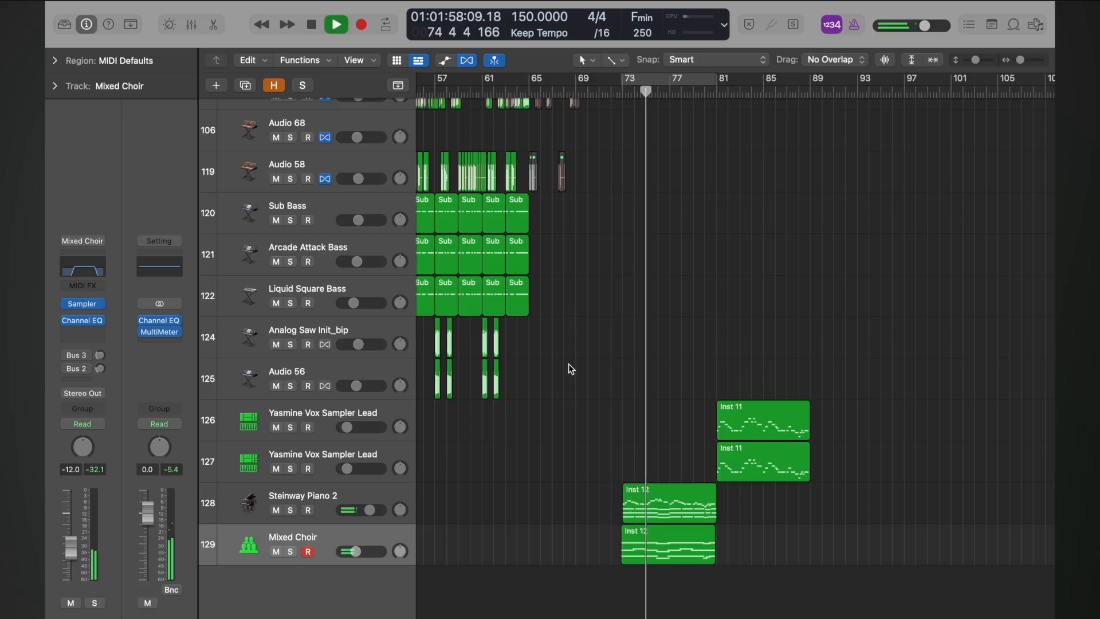
{"action": "left_click", "coordinate": [276, 551]}
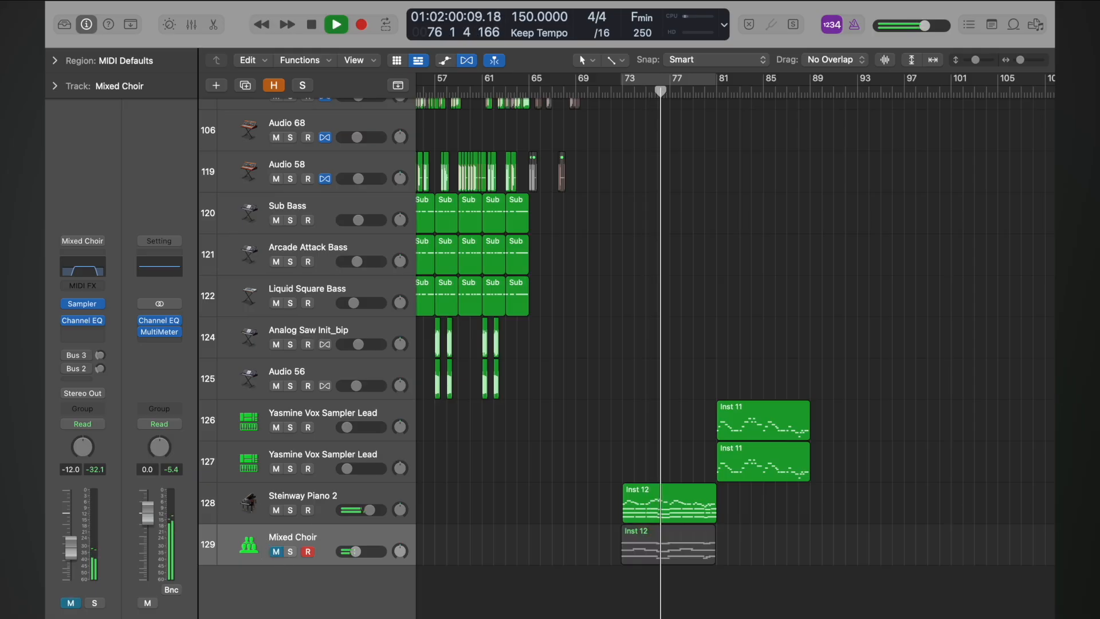
{"action": "left_click", "coordinate": [276, 551]}
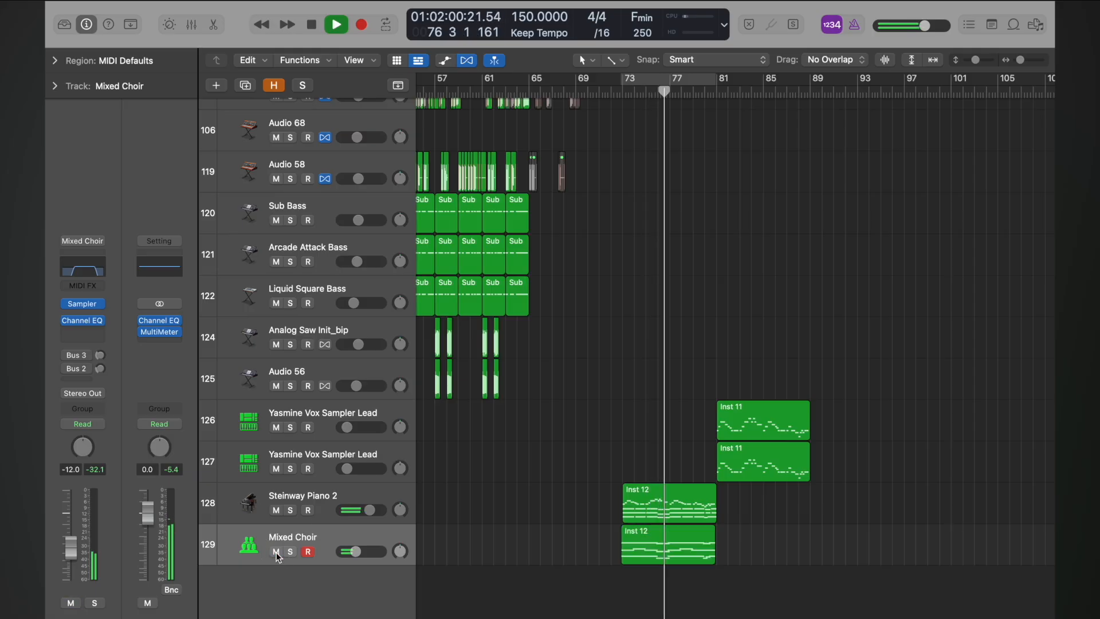
{"action": "left_click", "coordinate": [576, 93]}
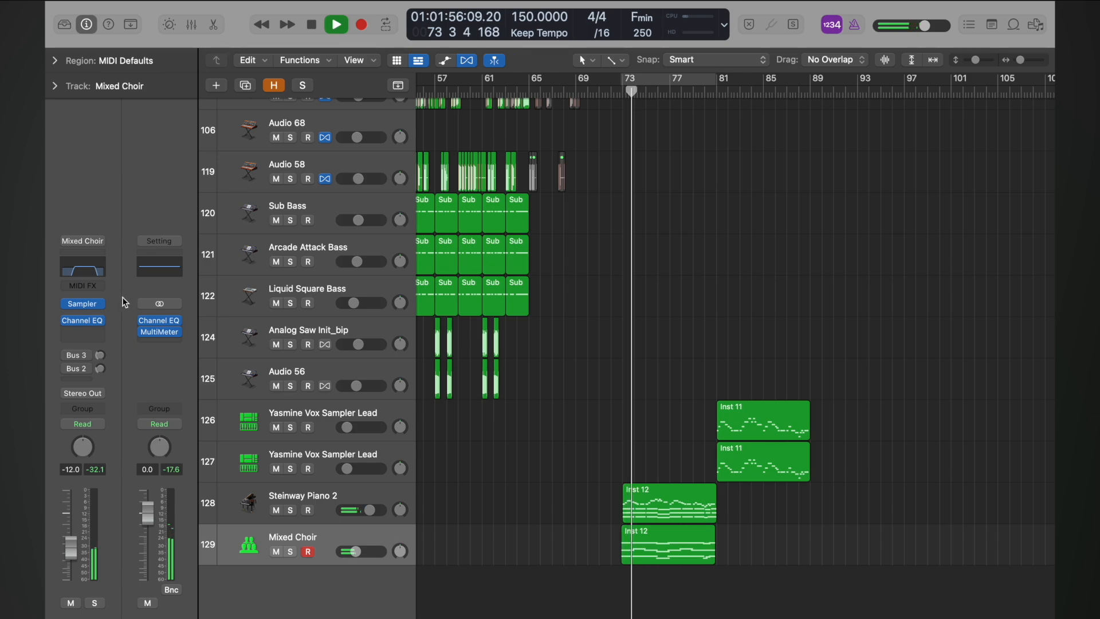
Insert a stereo Single Band EQ after the Channel EQ on the Mixed Choir track and set it to High Cut mode.
{"action": "left_click", "coordinate": [76, 333]}
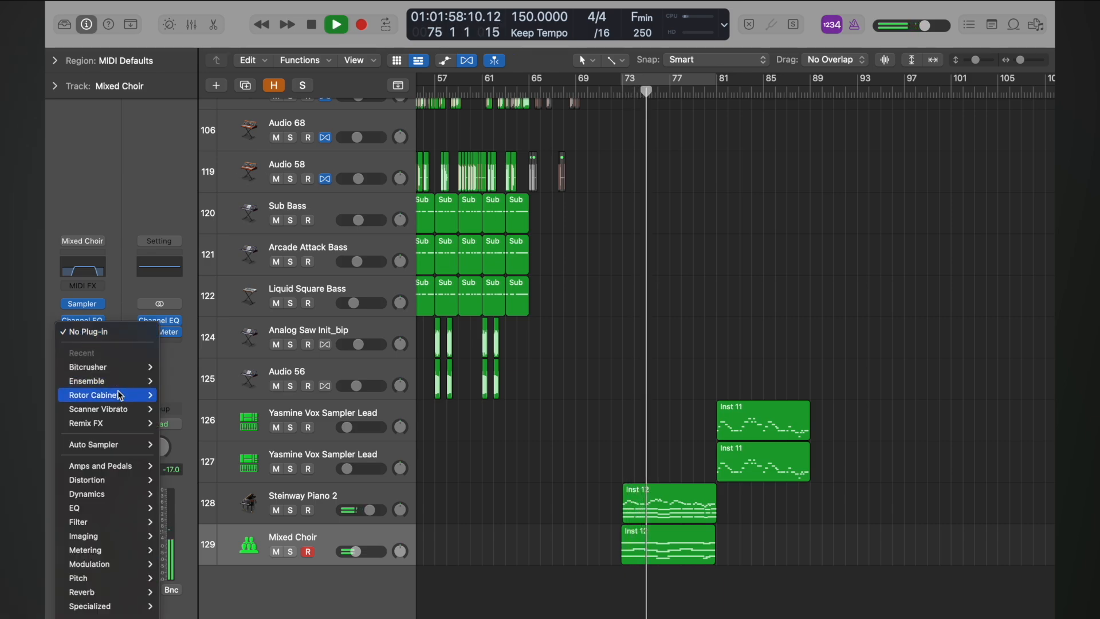
{"action": "left_click", "coordinate": [127, 144]}
{"action": "key", "text": "space"}
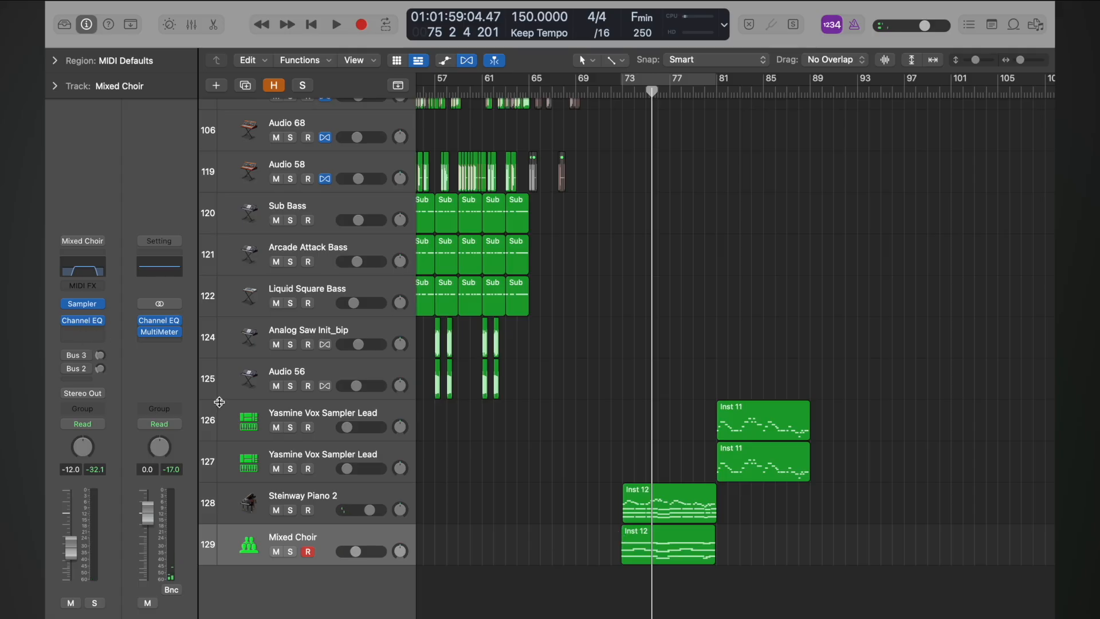
{"action": "left_click", "coordinate": [73, 327]}
{"action": "mouse_move", "coordinate": [122, 507]}
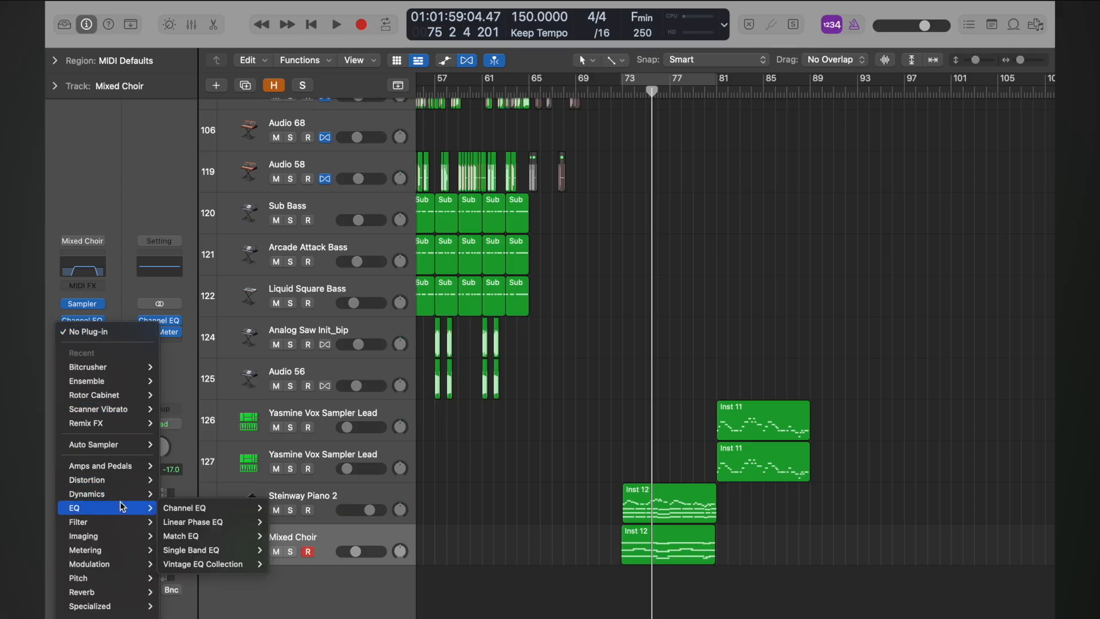
{"action": "mouse_move", "coordinate": [222, 523]}
{"action": "mouse_move", "coordinate": [226, 551]}
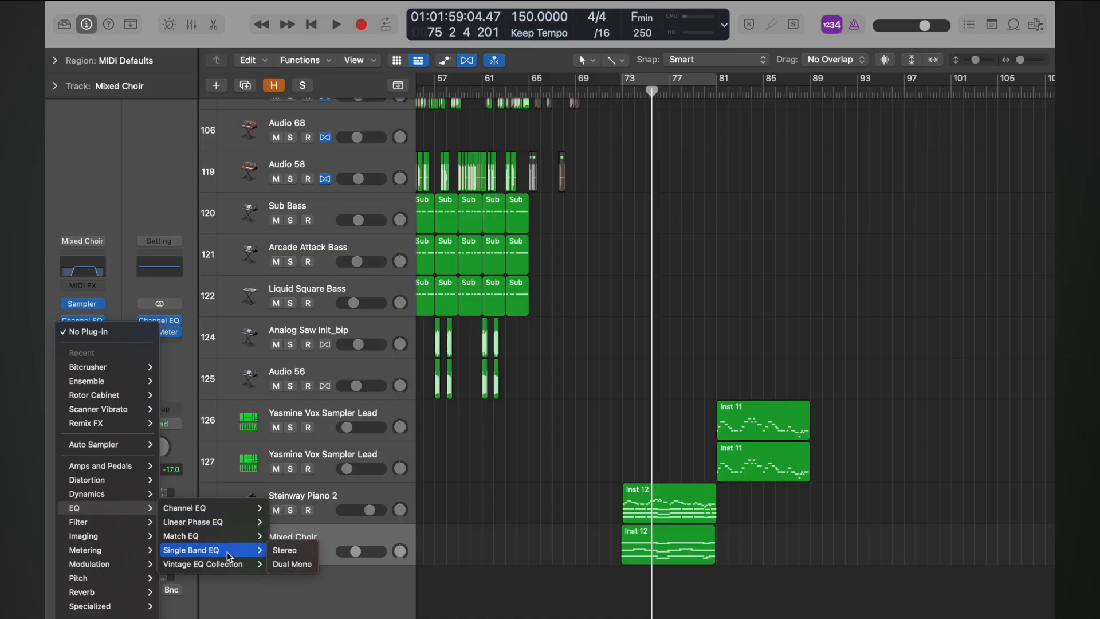
{"action": "left_click", "coordinate": [285, 550]}
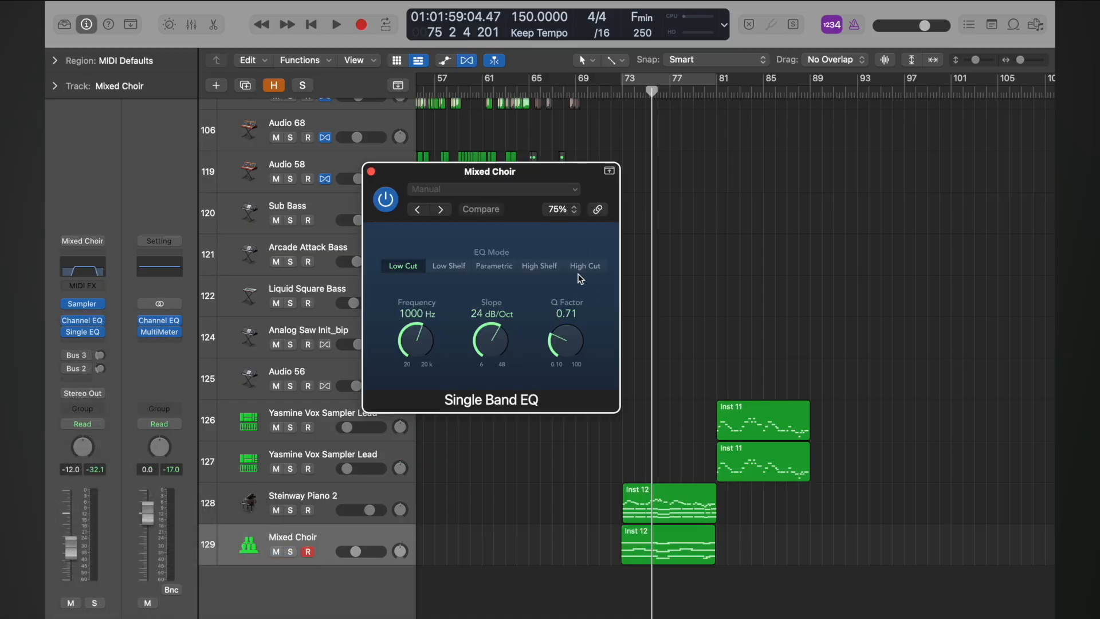
Play the soloed Mixed Choir from about bar 73 and lower the Single Band EQ's high-cut frequency to 610 Hz.
{"action": "left_click", "coordinate": [623, 93]}
{"action": "key", "text": "space"}
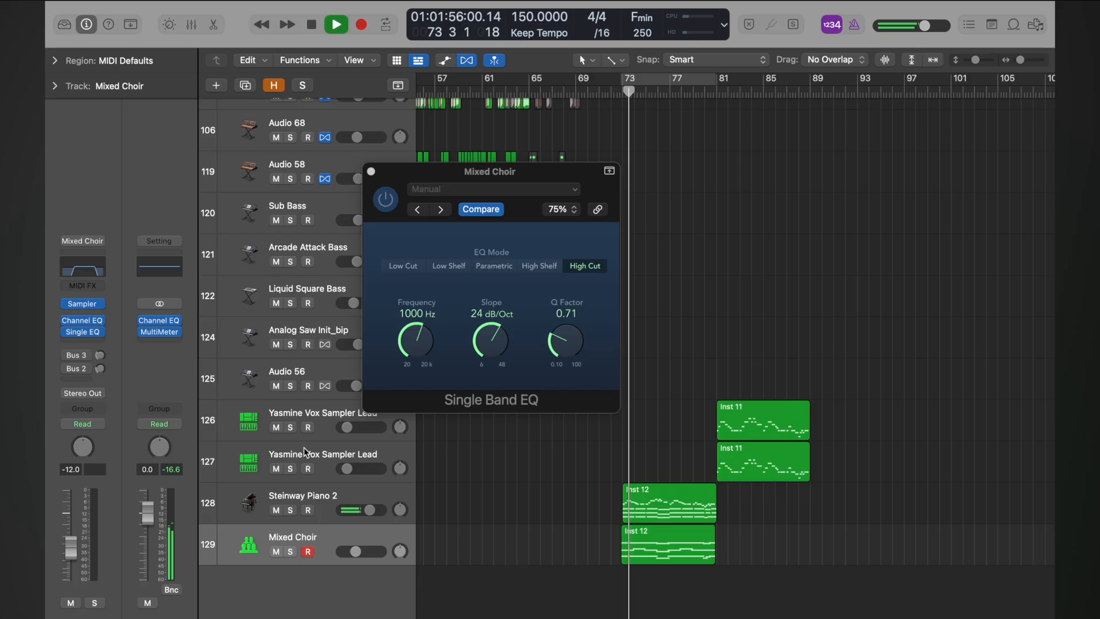
{"action": "left_click", "coordinate": [290, 552]}
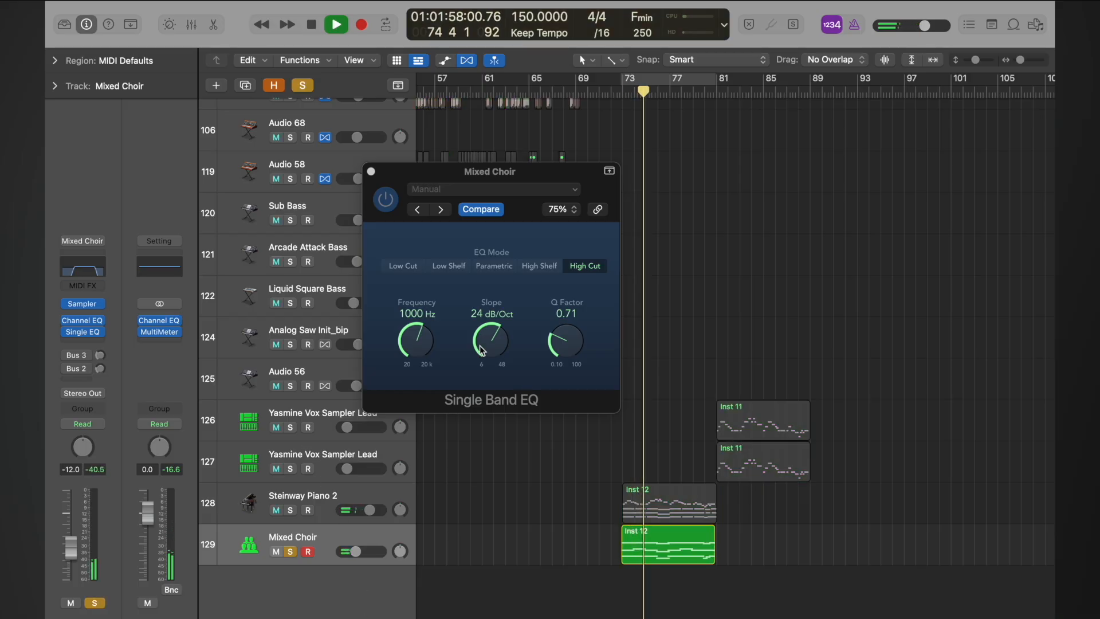
{"action": "mouse_move", "coordinate": [418, 348]}
{"action": "left_mouse_down"}
{"action": "mouse_move", "coordinate": [419, 318]}
{"action": "mouse_move", "coordinate": [417, 351]}
{"action": "mouse_move", "coordinate": [437, 351]}
{"action": "left_mouse_up"}
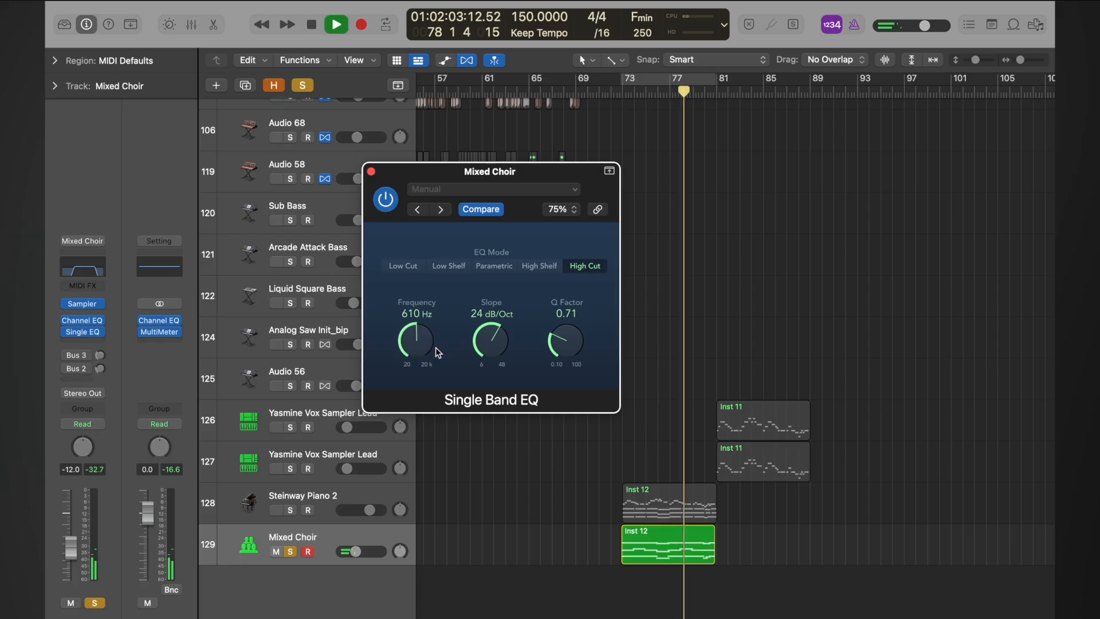
Replay the soloed choir from just before bar 73, compare it with the Single Band EQ bypassed and enabled, and close the plug-in.
{"action": "left_click", "coordinate": [616, 92]}
{"action": "left_click", "coordinate": [614, 92]}
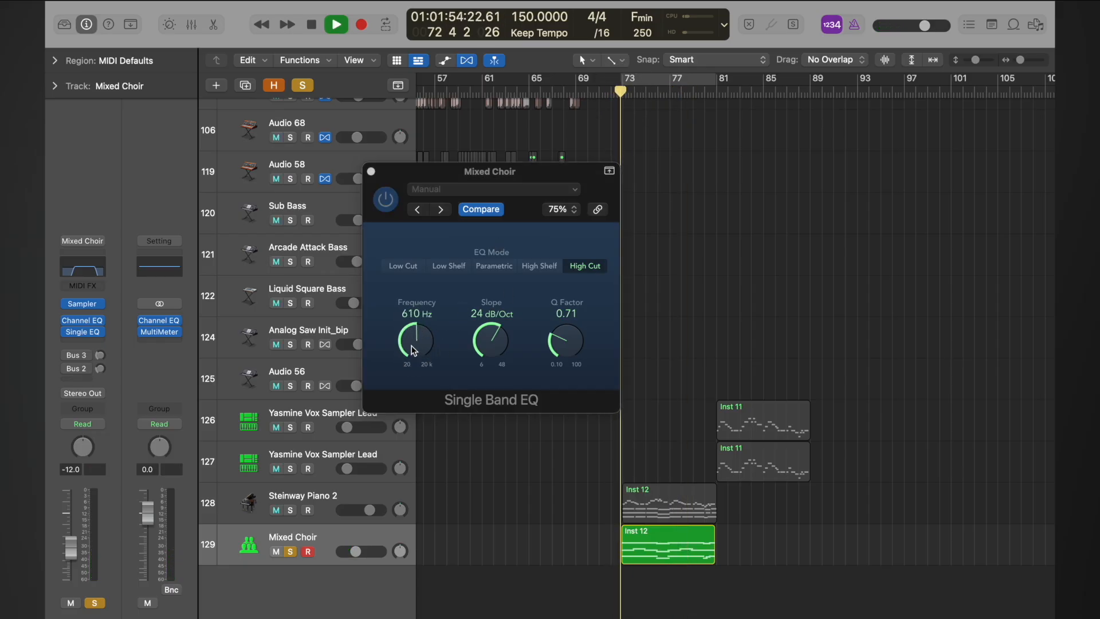
{"action": "left_click", "coordinate": [386, 199]}
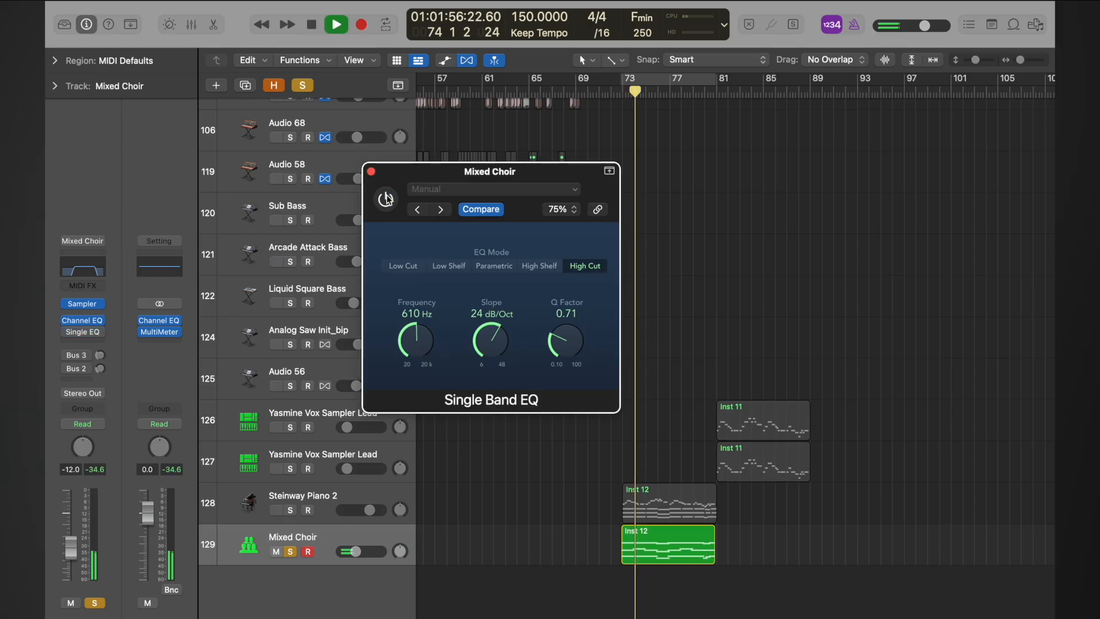
{"action": "left_click", "coordinate": [387, 198]}
{"action": "left_click", "coordinate": [371, 171]}
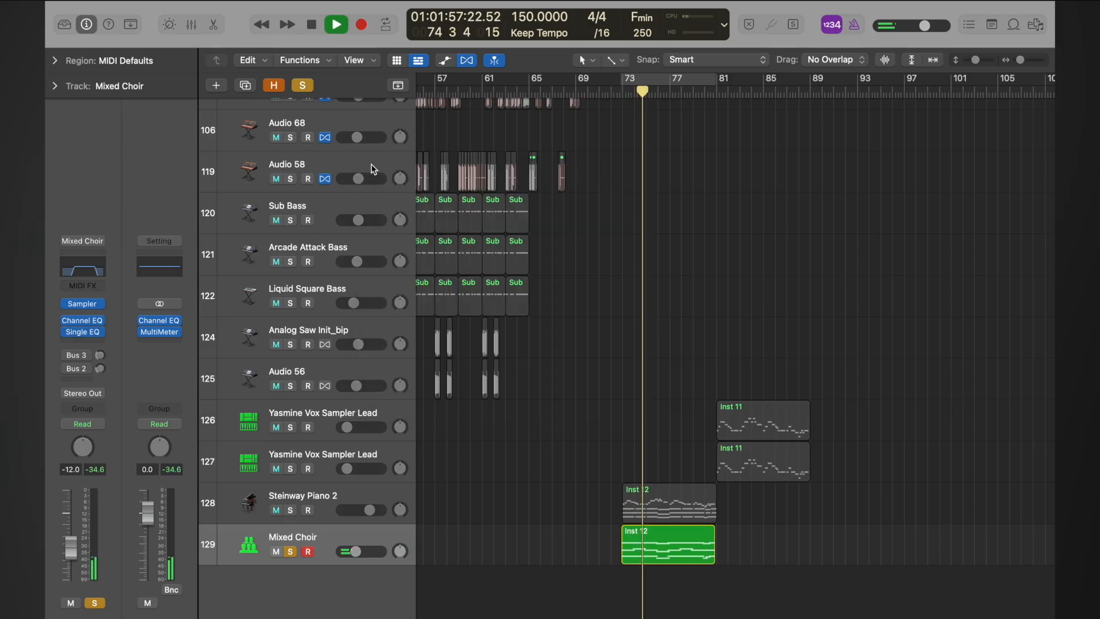
Unsolo the Mixed Choir and compare the mix with the choir muted, unmuted and soloed before stopping playback.
{"action": "left_click", "coordinate": [292, 551]}
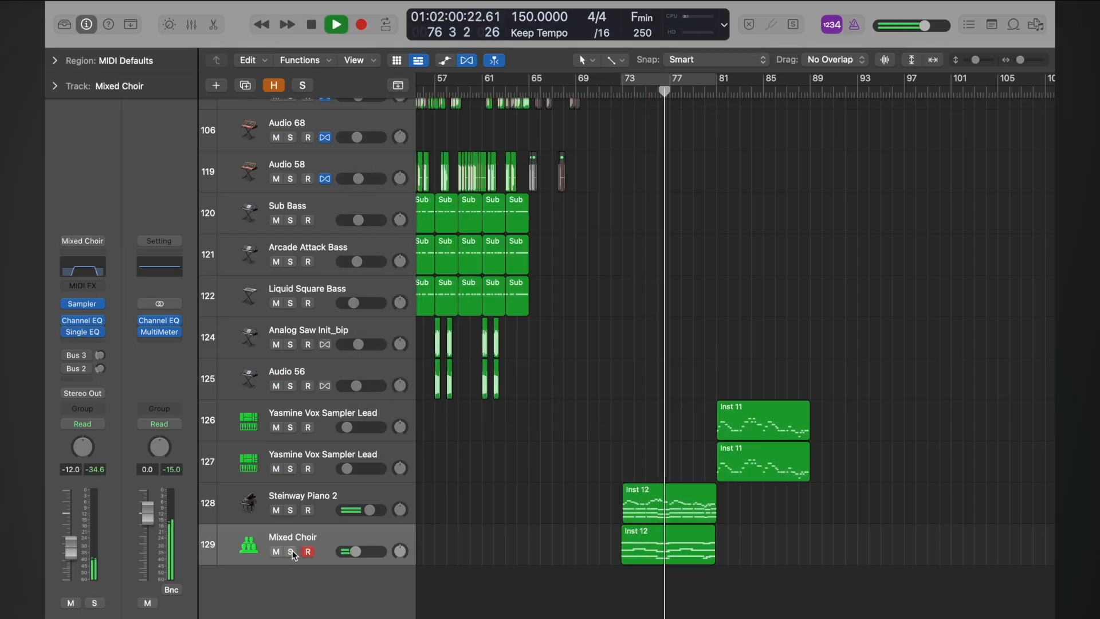
{"action": "left_click", "coordinate": [277, 552]}
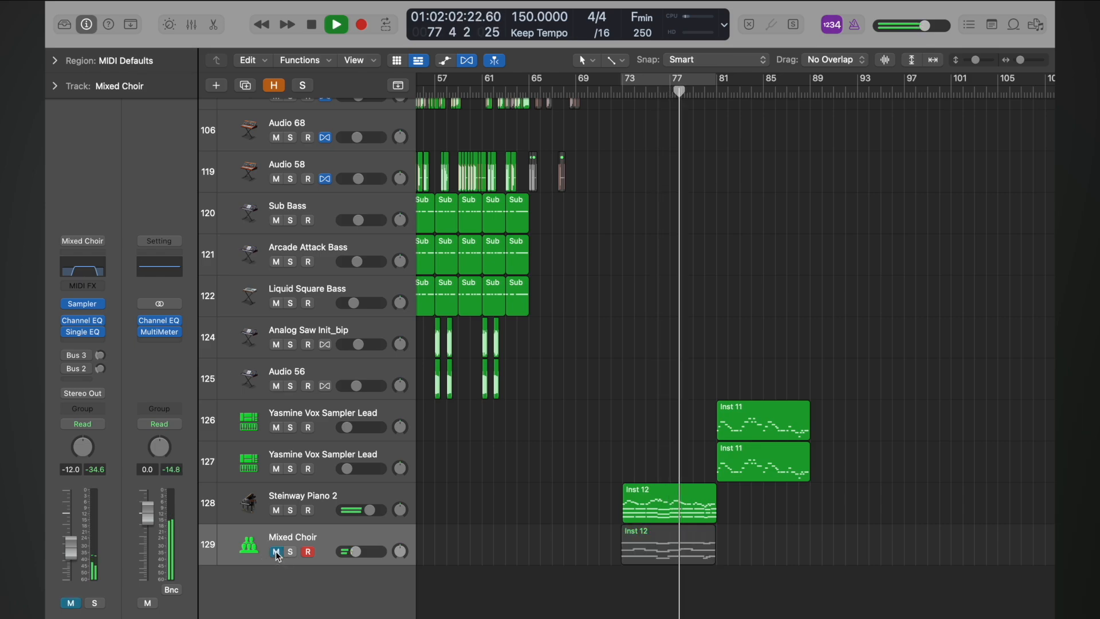
{"action": "left_click", "coordinate": [277, 551]}
{"action": "left_click", "coordinate": [291, 551]}
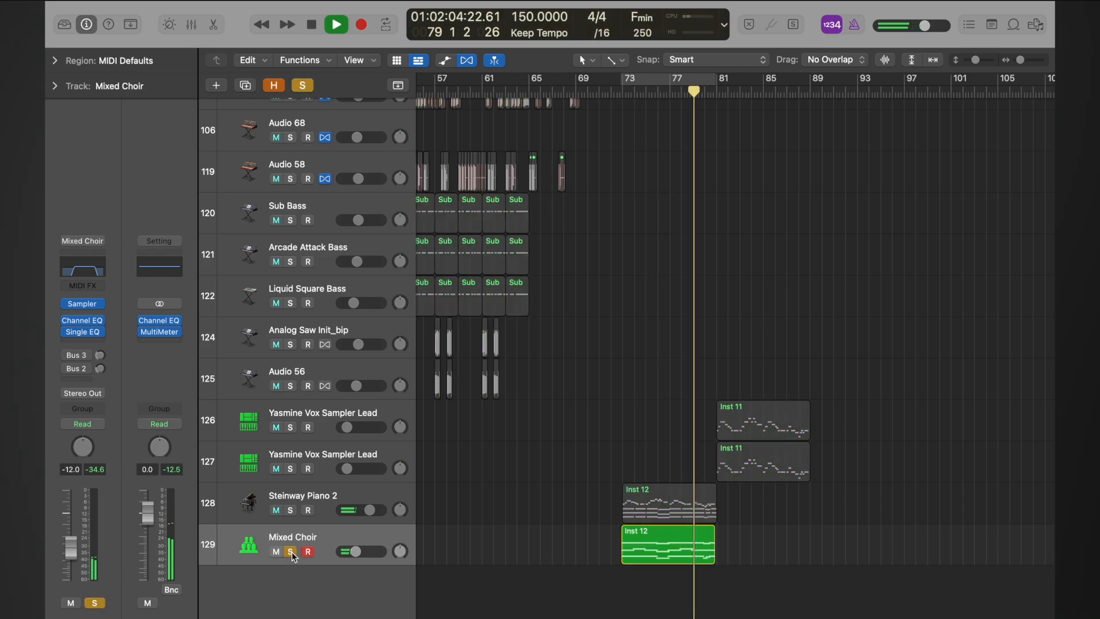
{"action": "left_click", "coordinate": [291, 551]}
{"action": "key", "text": "space"}
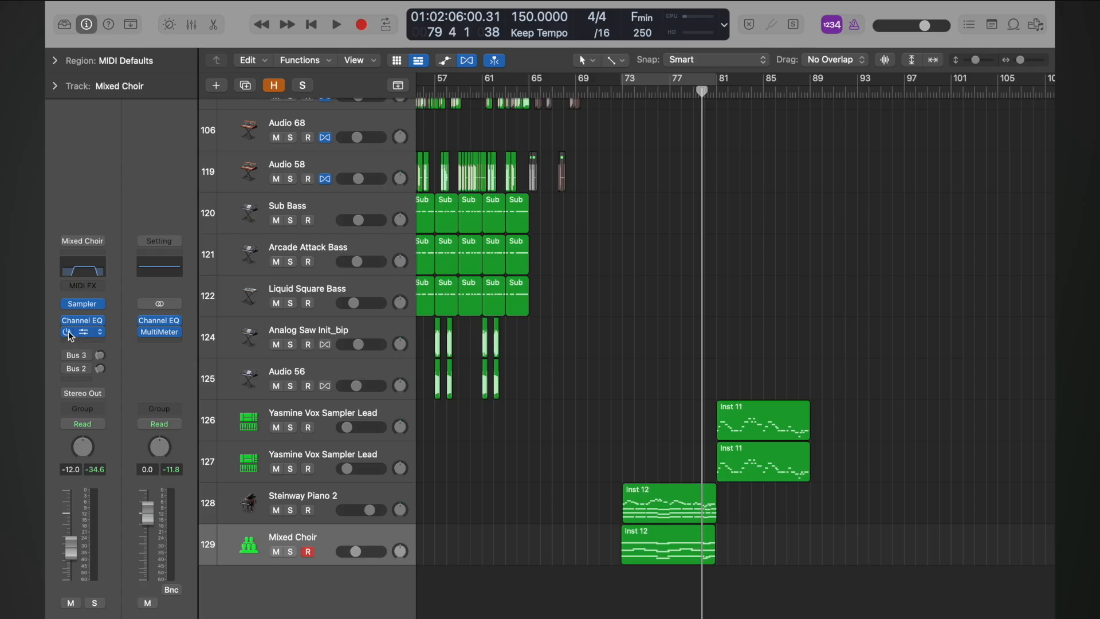
Remove the Single Band EQ from the Mixed Choir track and open the track's Channel EQ.
{"action": "left_click", "coordinate": [100, 332]}
{"action": "left_click", "coordinate": [129, 269]}
{"action": "left_click", "coordinate": [90, 272]}
{"action": "left_click_drag", "start_coordinate": [595, 316], "coordinate": [588, 388]}
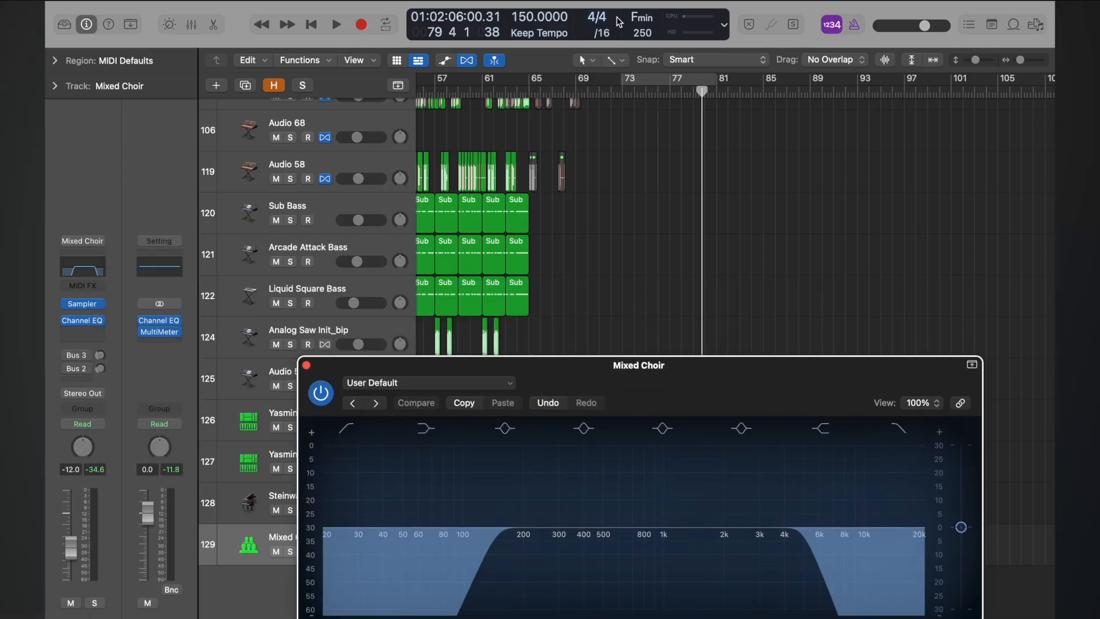
Play the soloed choir from just before bar 73 and set the Channel EQ's high cut to 970 Hz at 18 dB/Oct.
{"action": "double_click", "coordinate": [609, 92]}
{"action": "left_click_drag", "start_coordinate": [716, 381], "coordinate": [701, 178]}
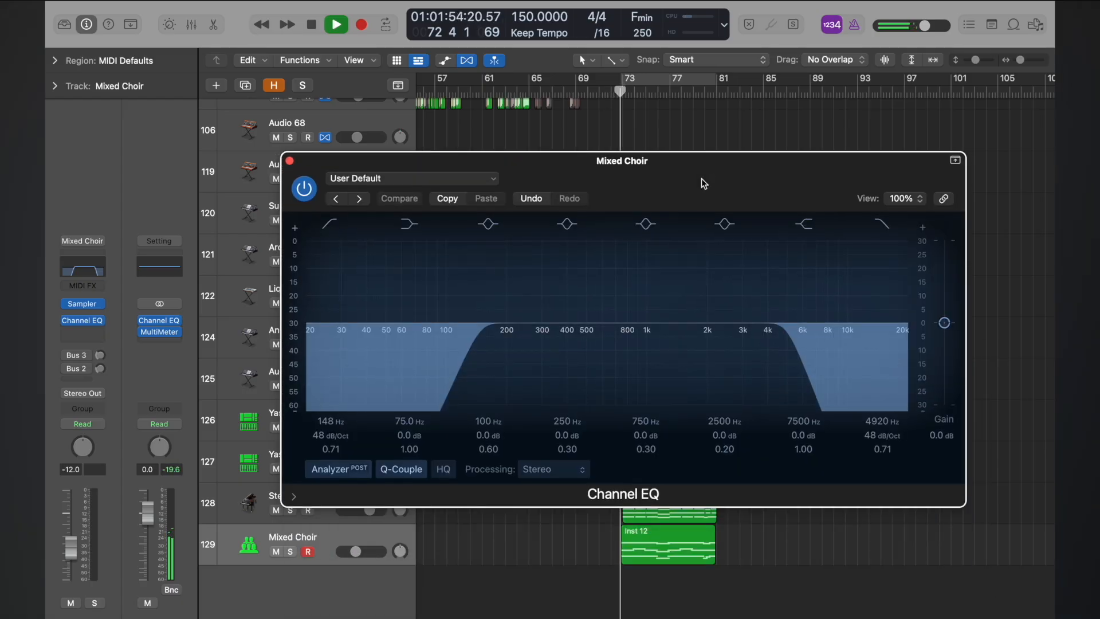
{"action": "key", "text": "s"}
{"action": "left_click_drag", "start_coordinate": [828, 343], "coordinate": [665, 343]}
{"action": "left_click_drag", "start_coordinate": [882, 435], "coordinate": [882, 441]}
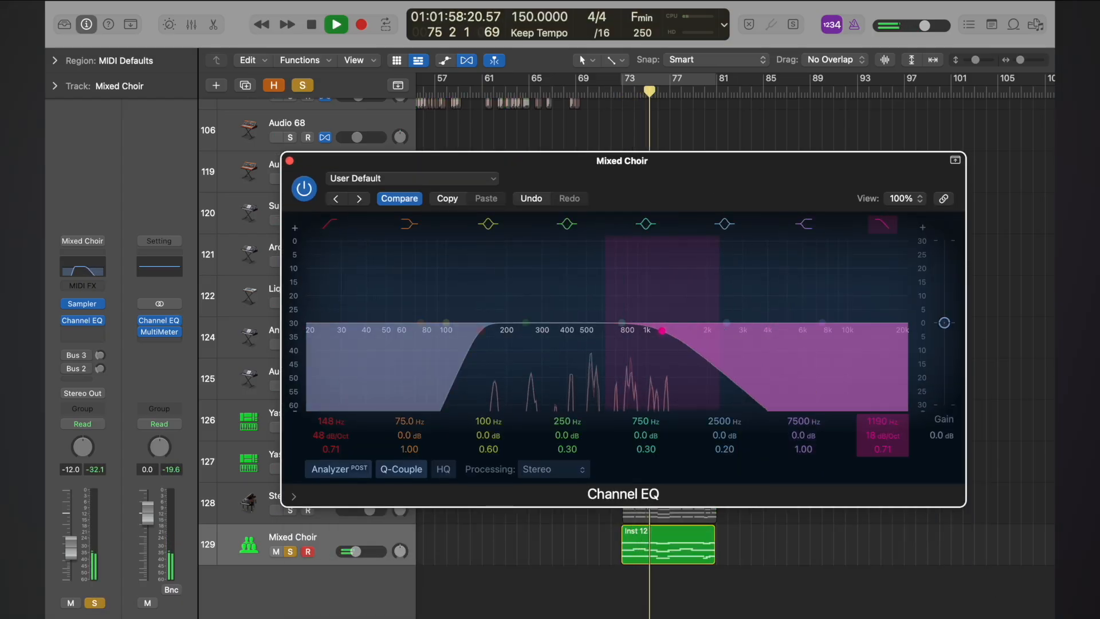
{"action": "left_click_drag", "start_coordinate": [662, 330], "coordinate": [633, 331]}
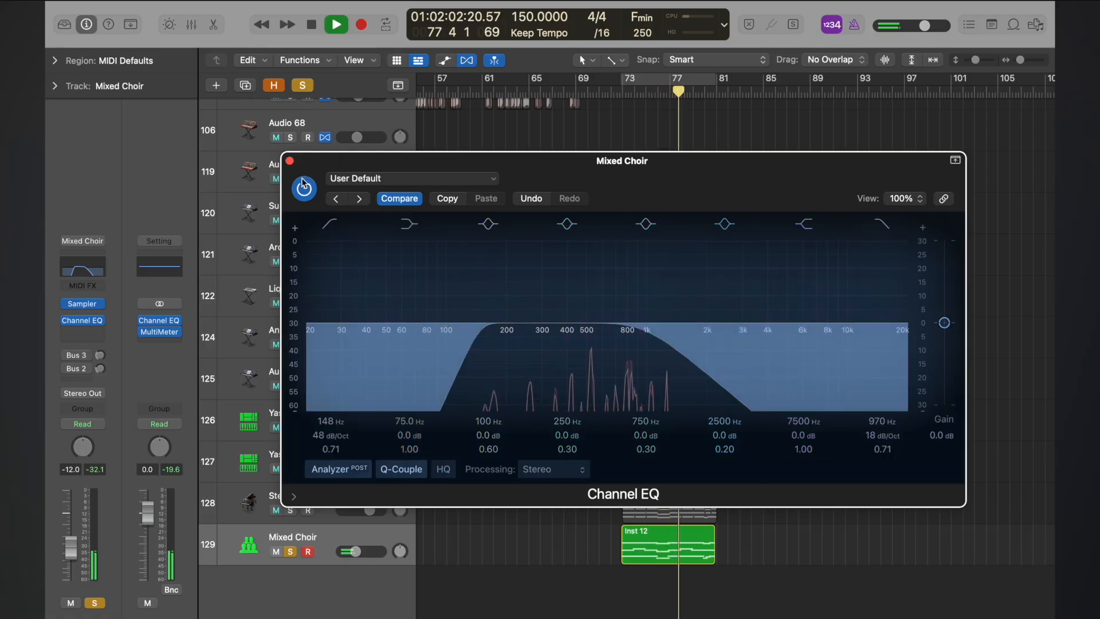
Solo Steinway Piano 2 alongside the Mixed Choir, listen to both parts from just before bar 73, and close the Channel EQ.
{"action": "left_click", "coordinate": [291, 510]}
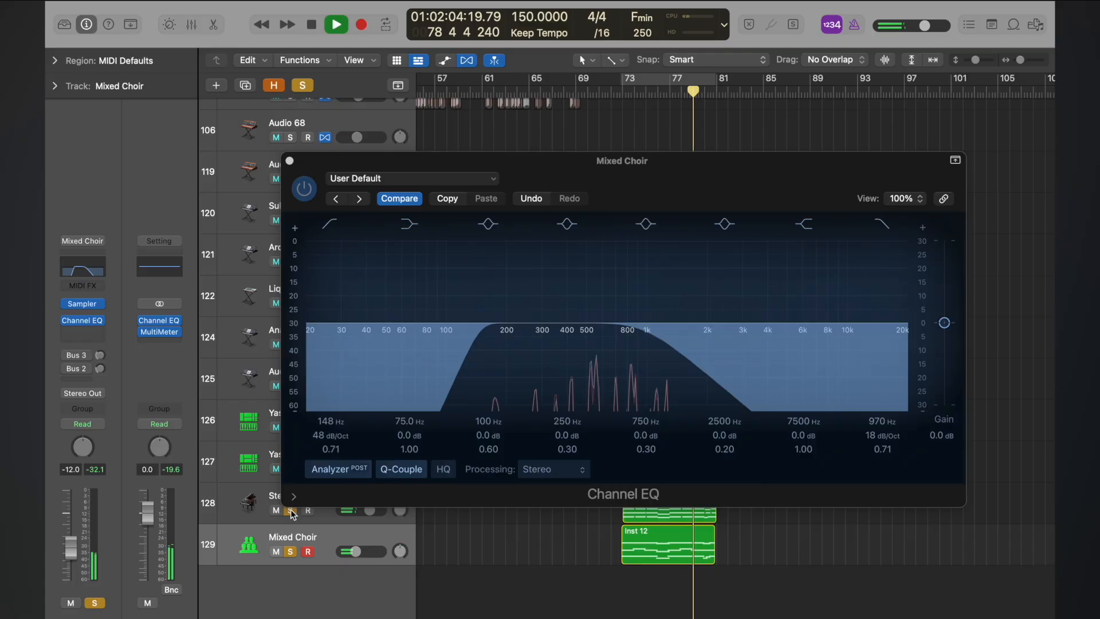
{"action": "left_click", "coordinate": [610, 90]}
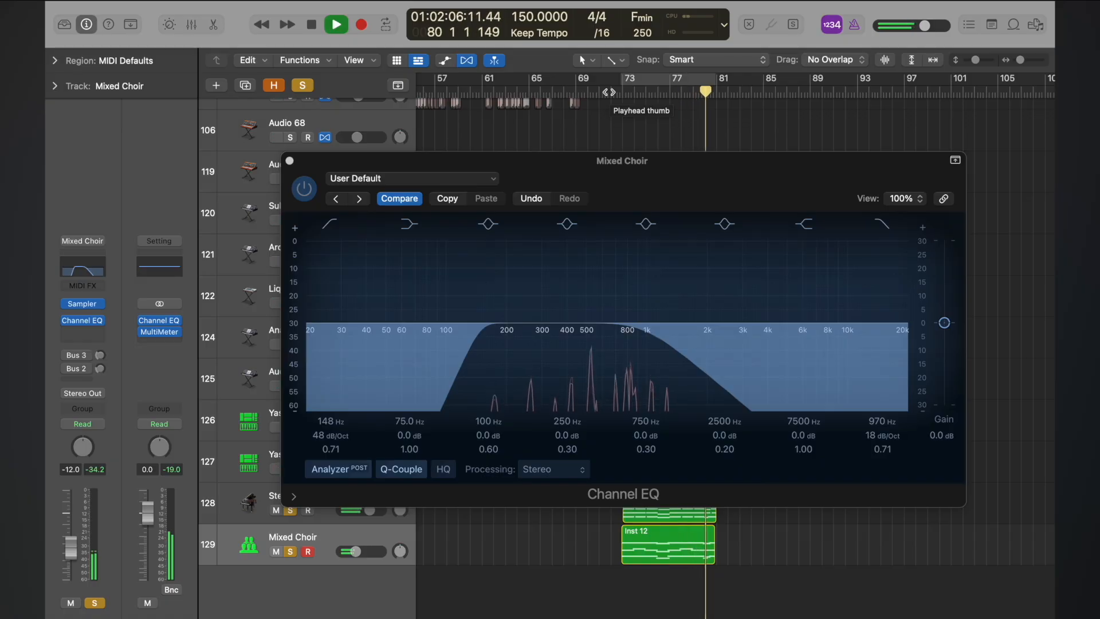
{"action": "key", "text": "space"}
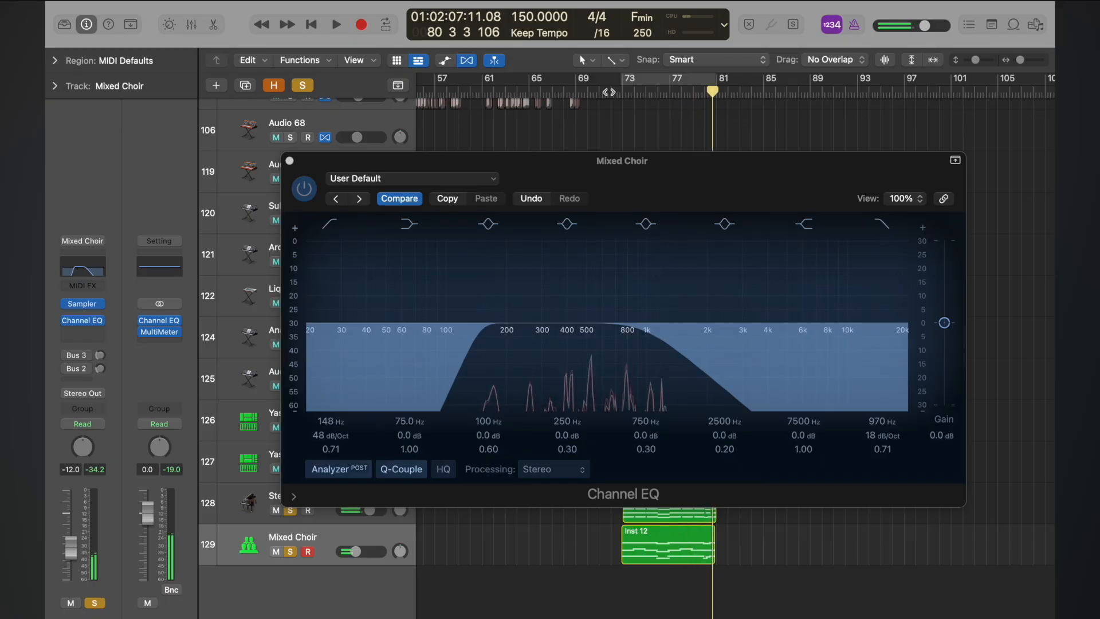
{"action": "left_click", "coordinate": [290, 161]}
Lower the threshold of the Compressor on Steinway Piano 2 slightly while playing it with the choir from just before bar 73.
{"action": "left_click", "coordinate": [330, 498]}
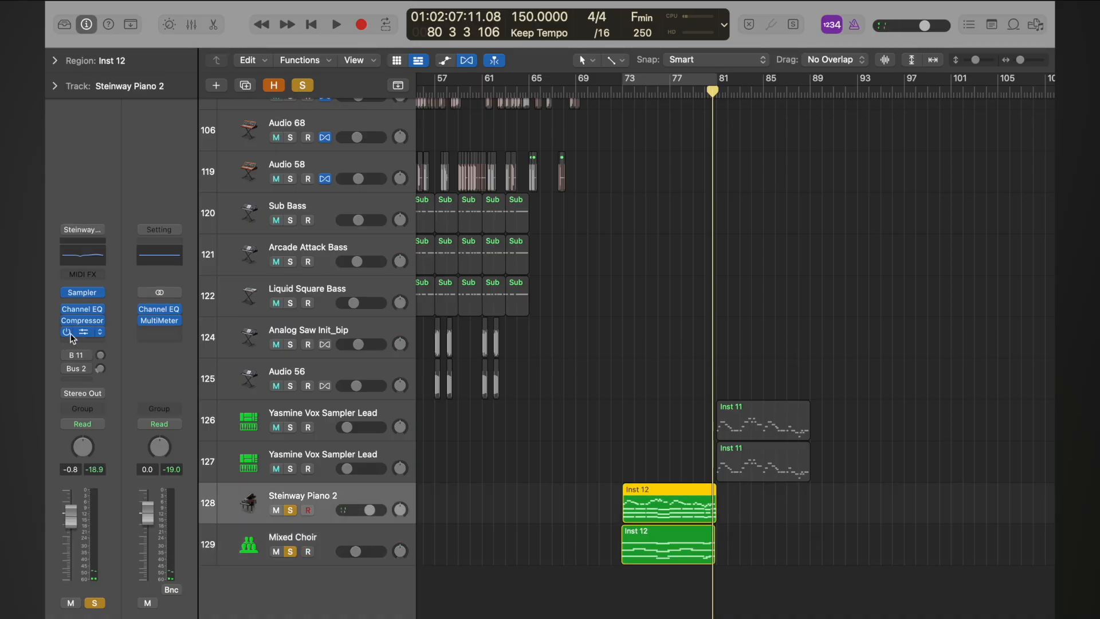
{"action": "left_click", "coordinate": [84, 322]}
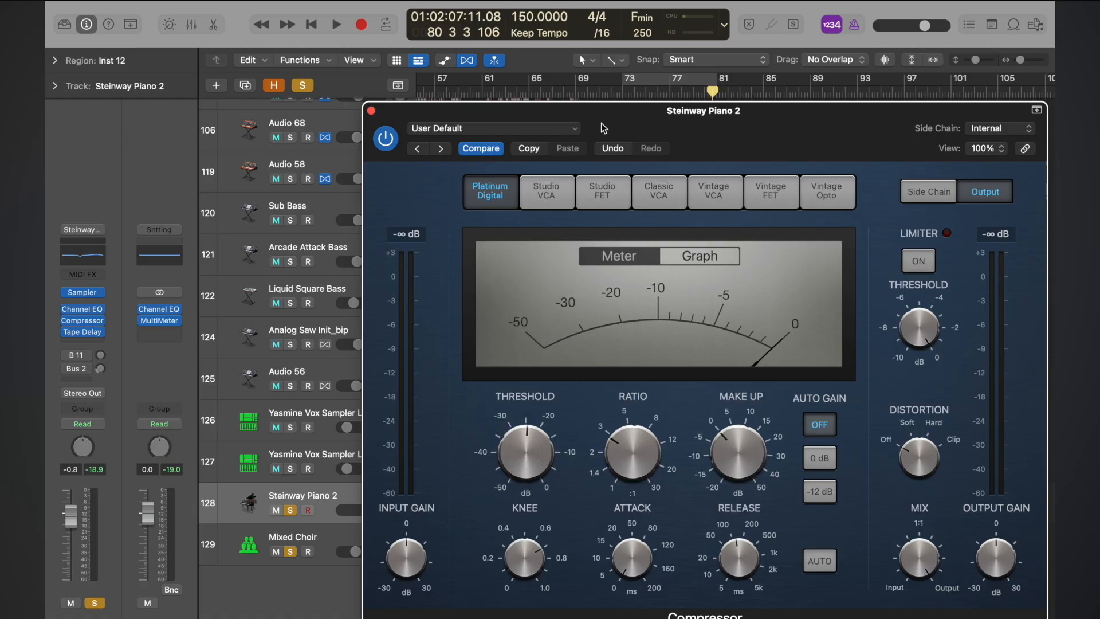
{"action": "left_click_drag", "start_coordinate": [603, 127], "coordinate": [640, 416]}
{"action": "left_click", "coordinate": [613, 92]}
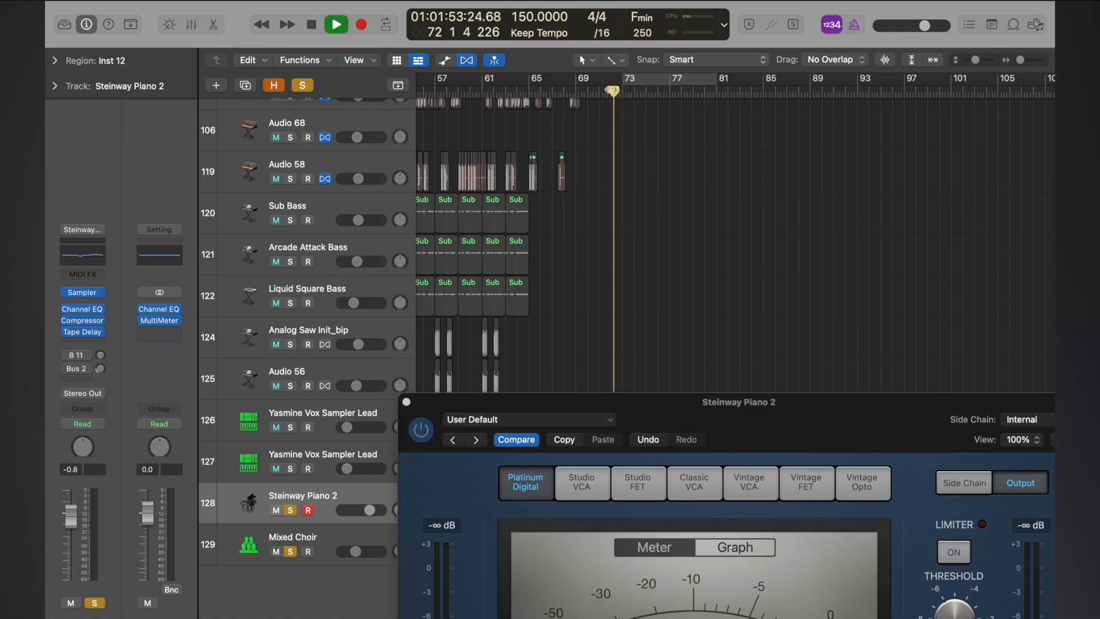
{"action": "left_click_drag", "start_coordinate": [716, 425], "coordinate": [678, 277]}
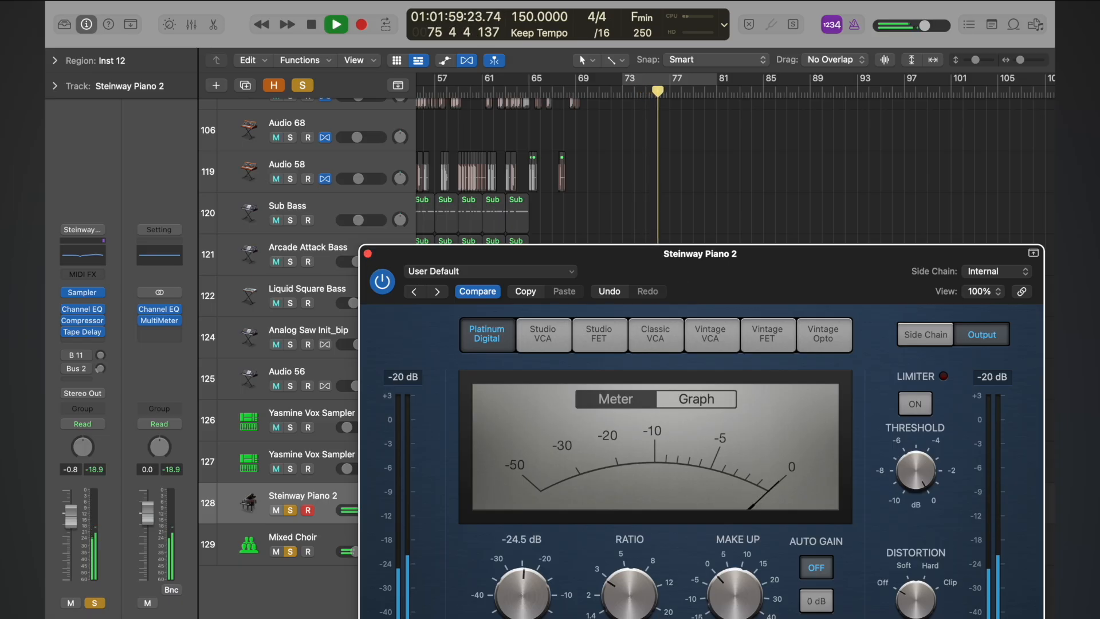
{"action": "left_click_drag", "start_coordinate": [519, 578], "coordinate": [519, 586]}
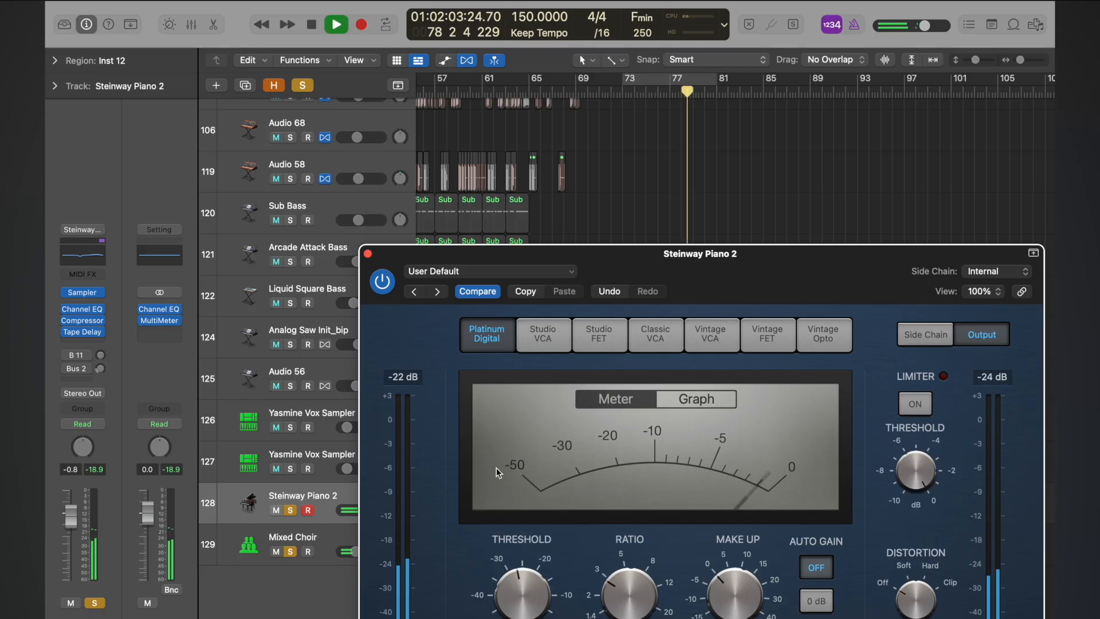
{"action": "left_click", "coordinate": [367, 254]}
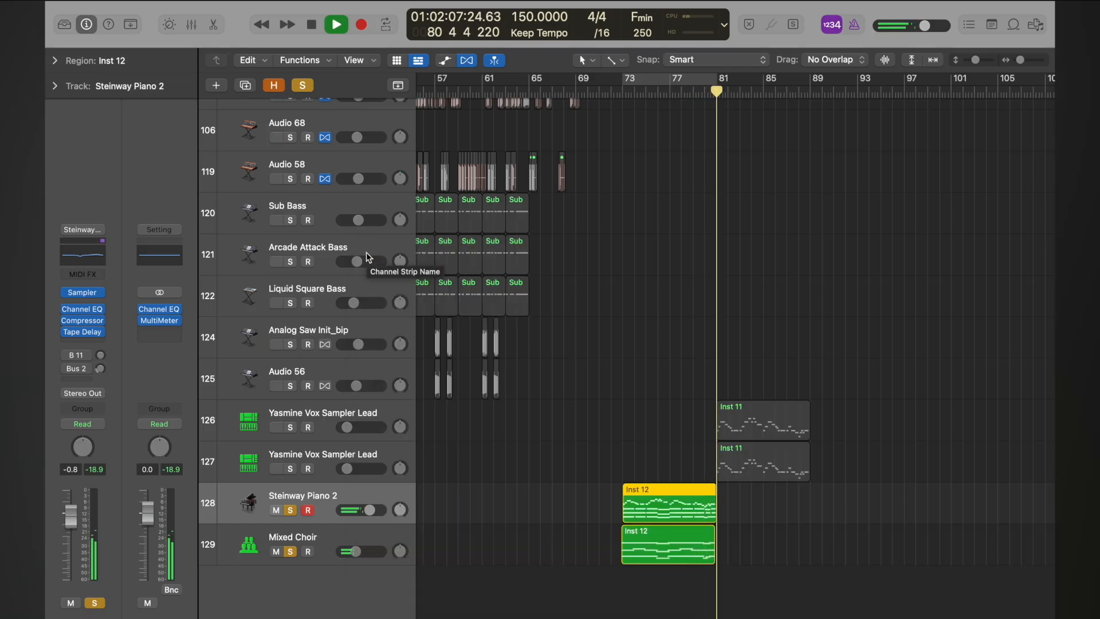
Clear all solos and play the full arrangement from about bar 69 and again from about bar 65.
{"action": "key", "text": "space"}
{"action": "left_click", "coordinate": [302, 85]}
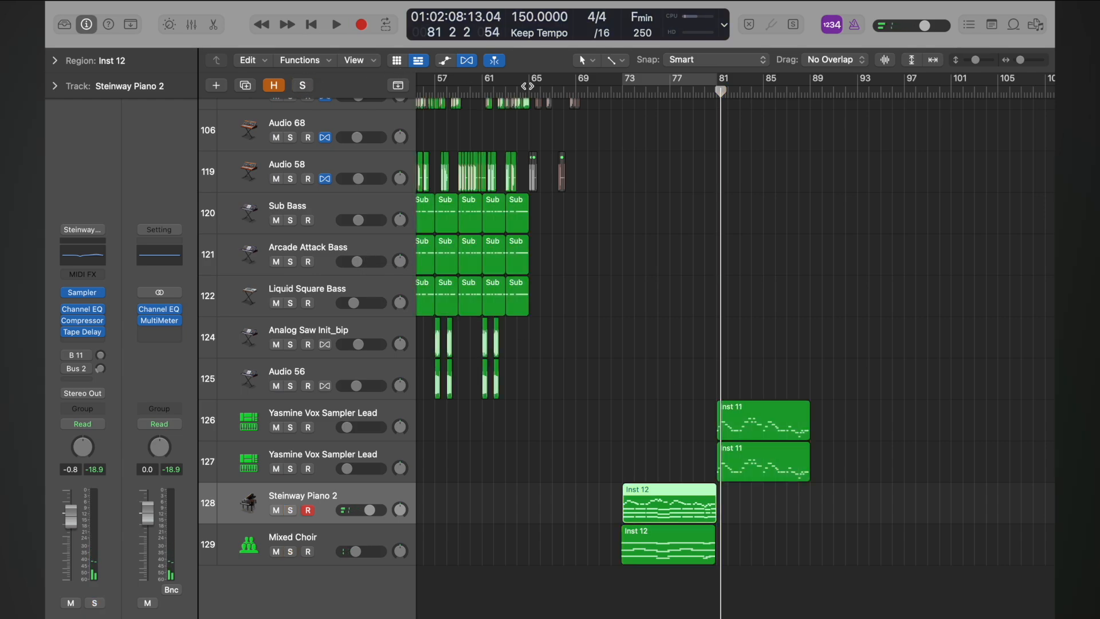
{"action": "left_click", "coordinate": [577, 88]}
{"action": "key", "text": "space"}
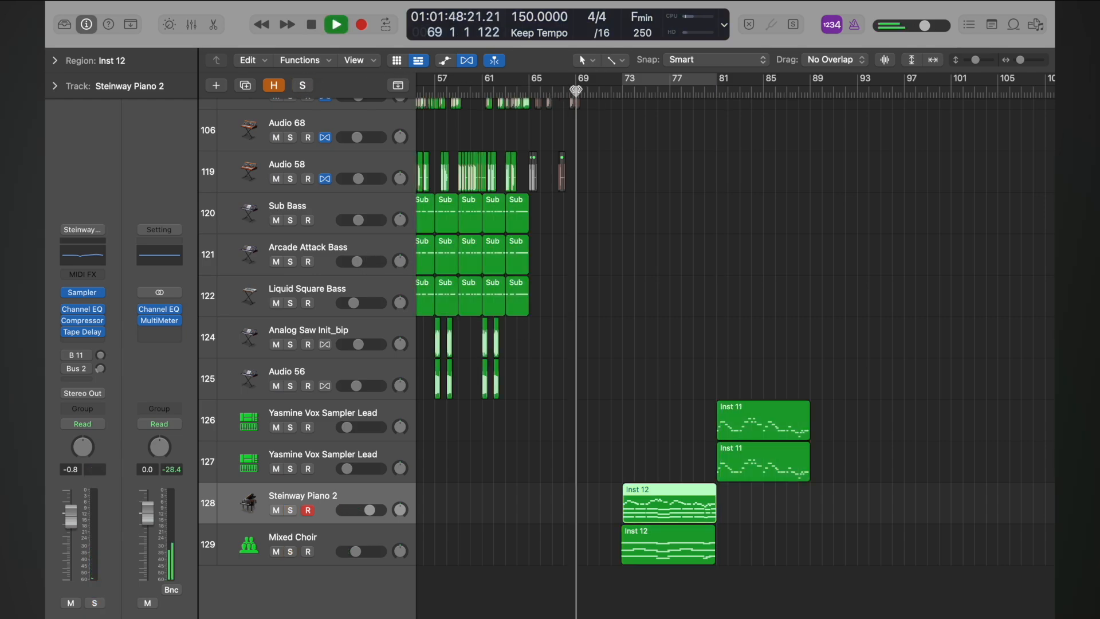
{"action": "left_click", "coordinate": [530, 89]}
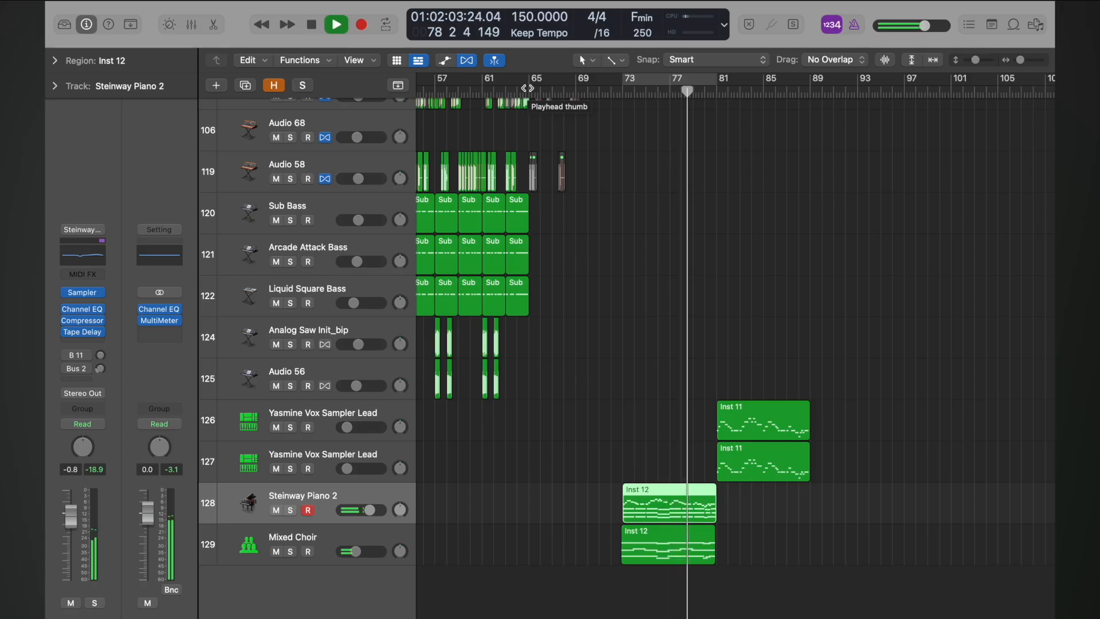
Compare the playing mix with Steinway Piano 2 and Mixed Choir both muted and unmuted, and stop playback.
{"action": "left_click", "coordinate": [276, 509]}
{"action": "left_click", "coordinate": [277, 552]}
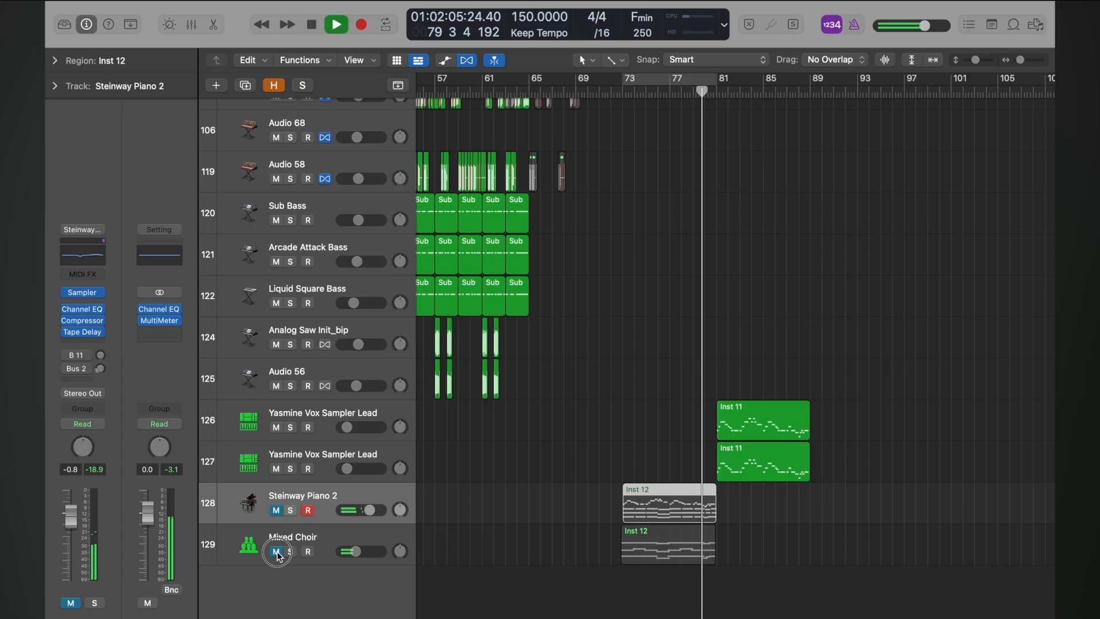
{"action": "left_click", "coordinate": [276, 551]}
{"action": "left_click", "coordinate": [276, 509]}
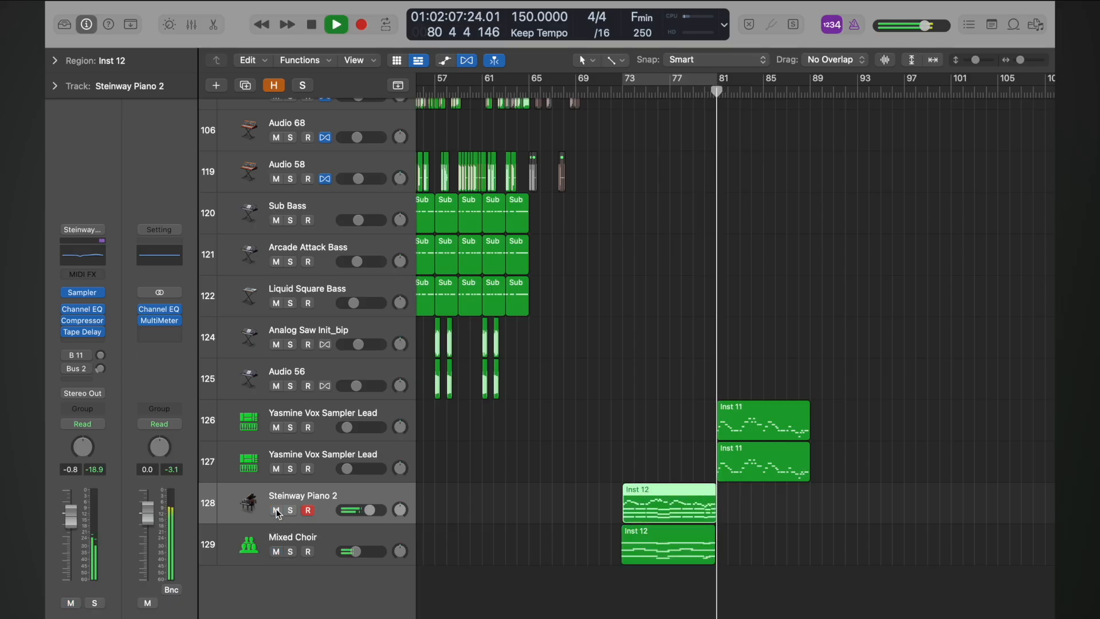
{"action": "key", "text": "space"}
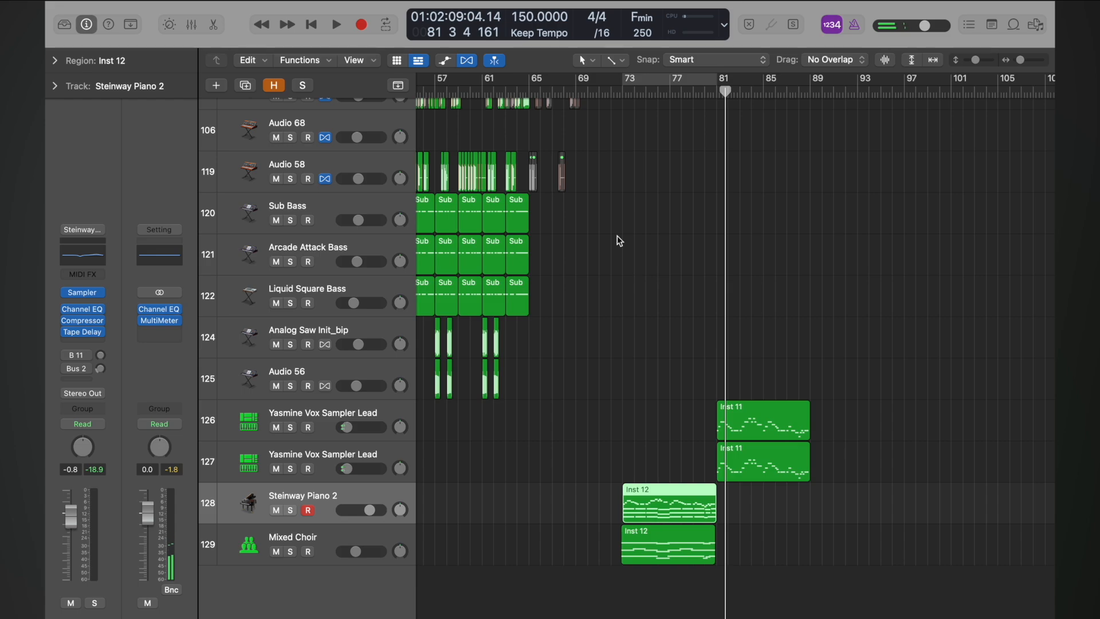
Replay the section from just before bar 73 and compare the mix with only Steinway Piano 2 muted and unmuted.
{"action": "double_click", "coordinate": [606, 92]}
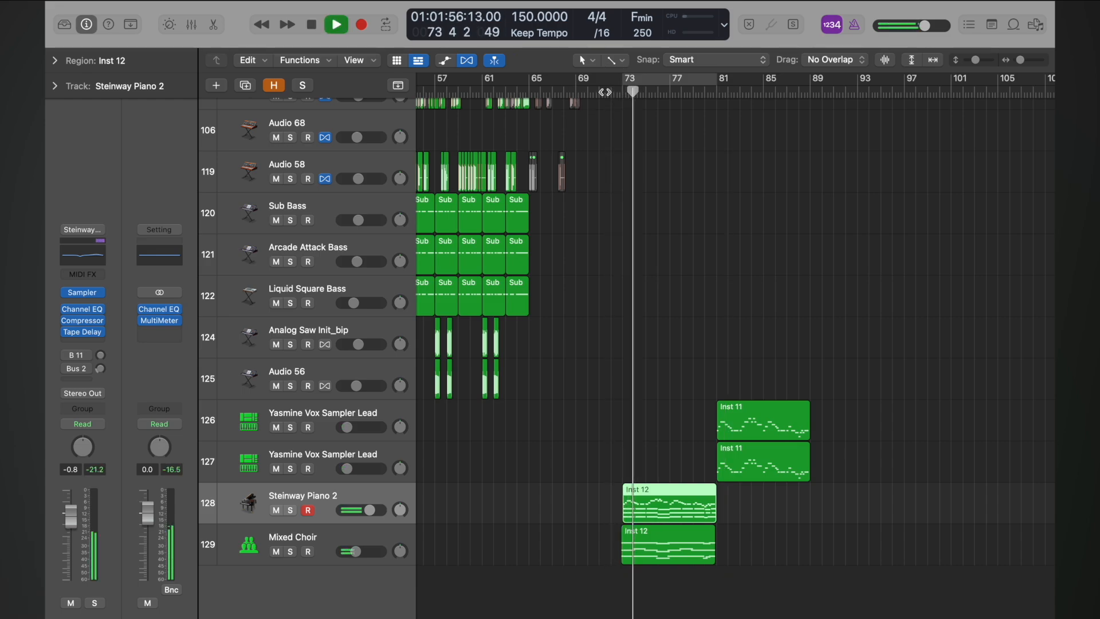
{"action": "left_click", "coordinate": [277, 510]}
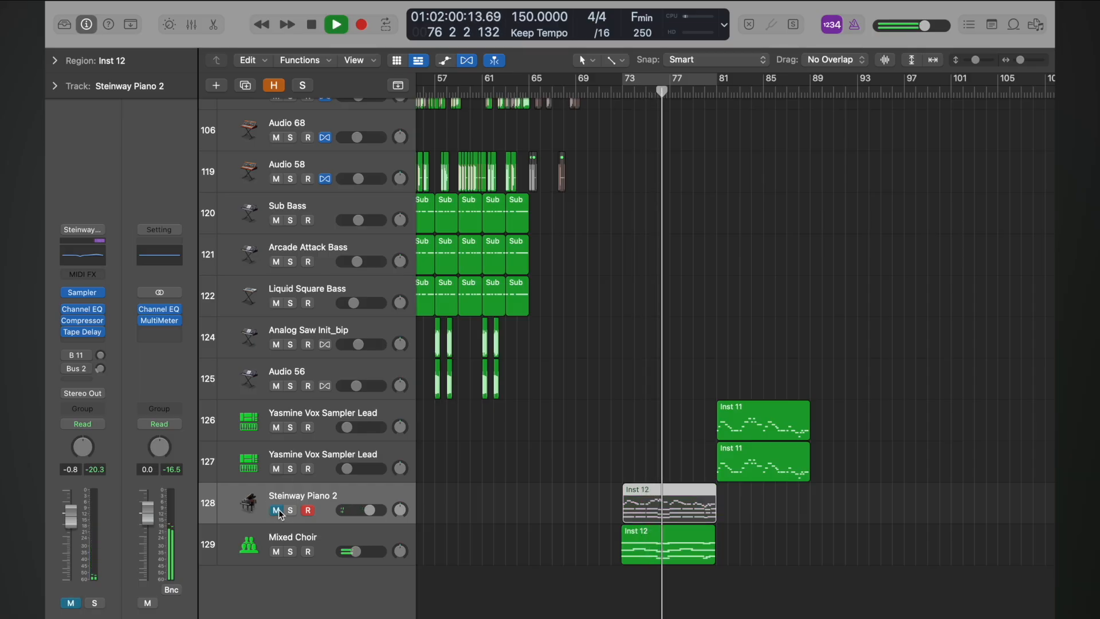
{"action": "left_click", "coordinate": [278, 510]}
{"action": "key", "text": "space"}
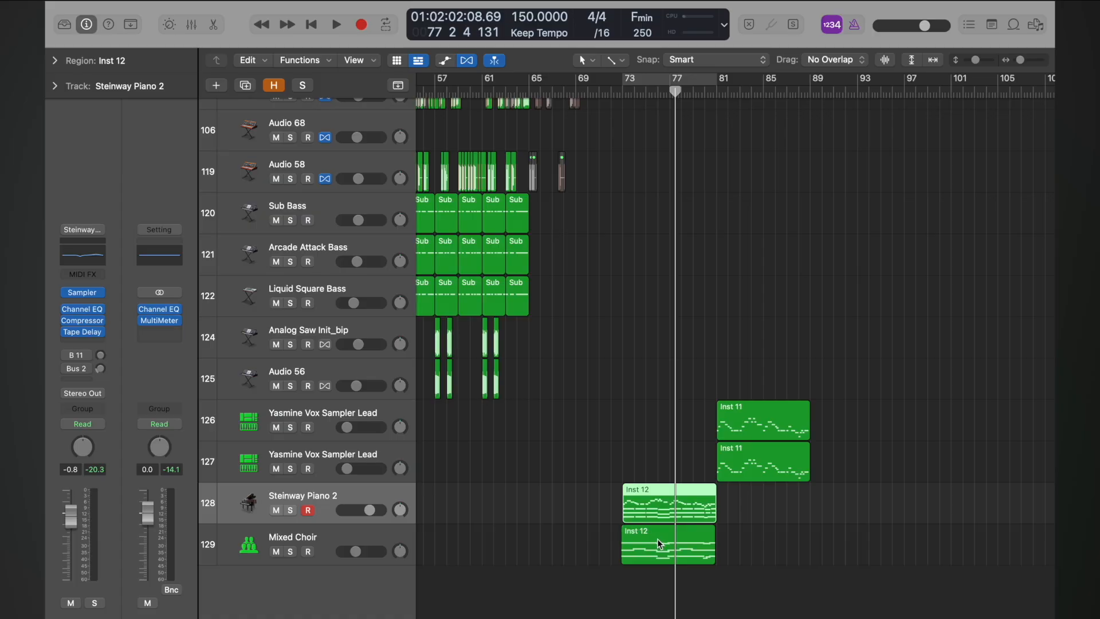
Zoom out the arrangement to show more tracks and bars.
{"action": "key", "text": "super+Left"}
{"action": "key", "text": "super+Up"}
{"action": "key", "text": "super+Up"}
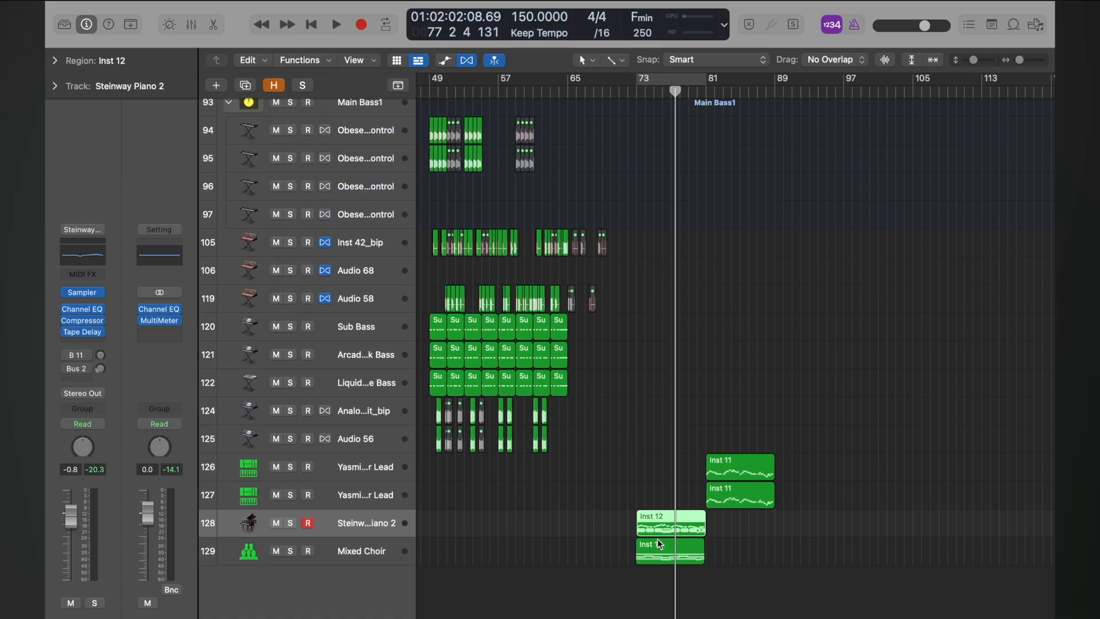